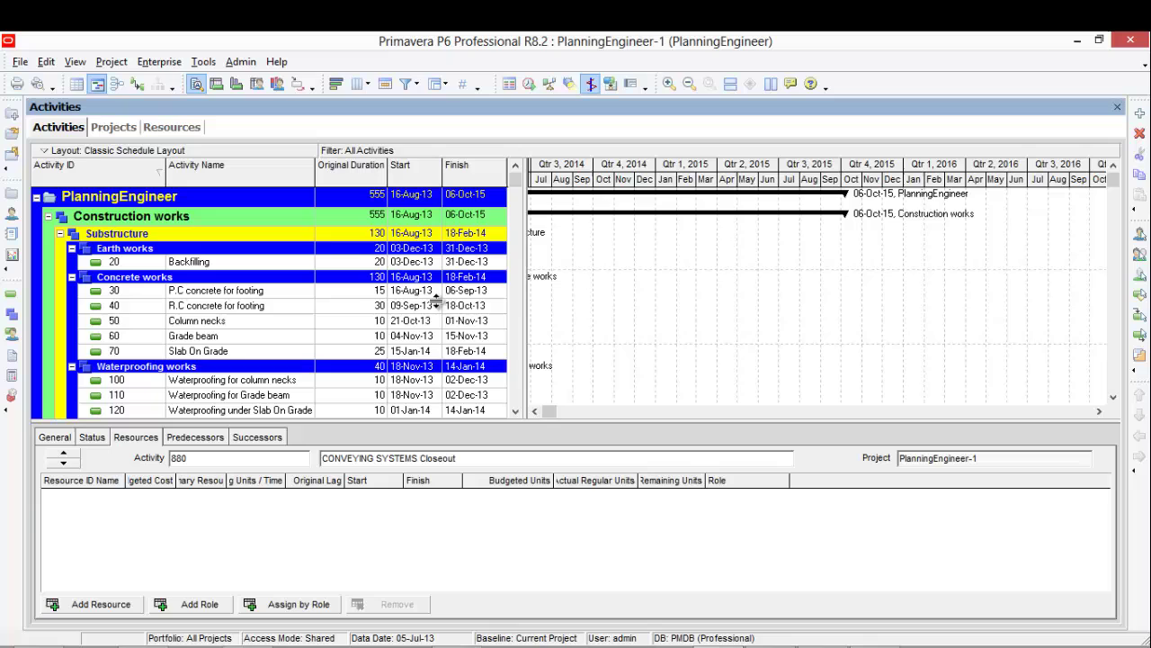
# Enlarge the activity table in height and width, and open the enterprise Resources view
pyautogui.moveTo(424, 423); pyautogui.dragTo(414, 516)
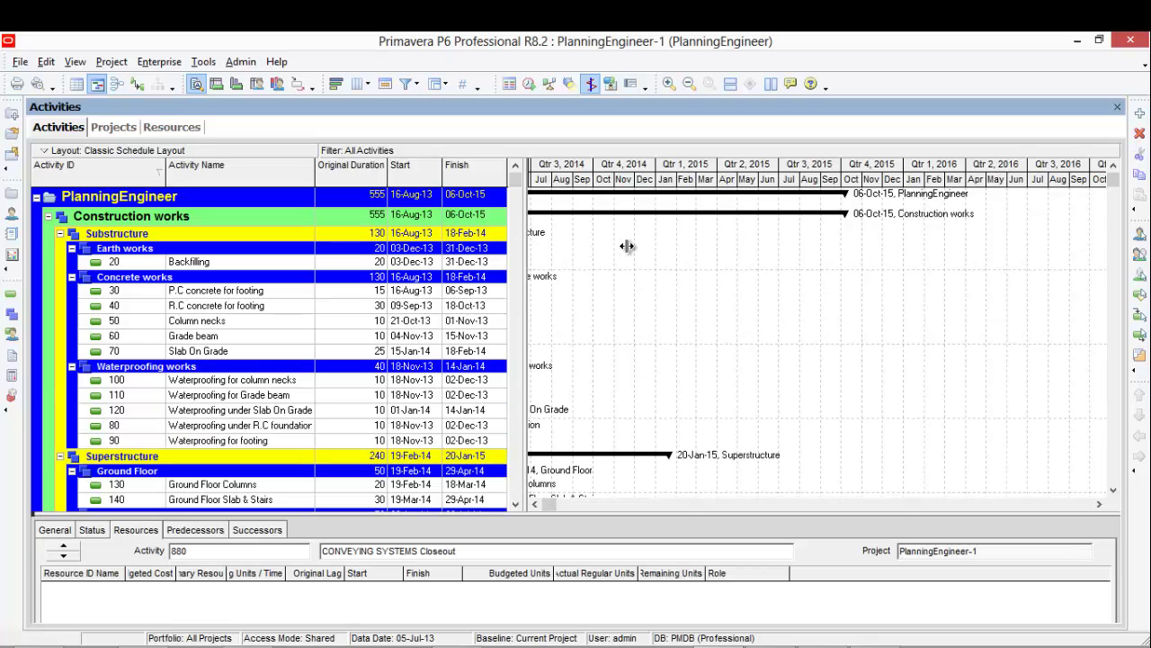
pyautogui.moveTo(626, 245); pyautogui.dragTo(625, 251)
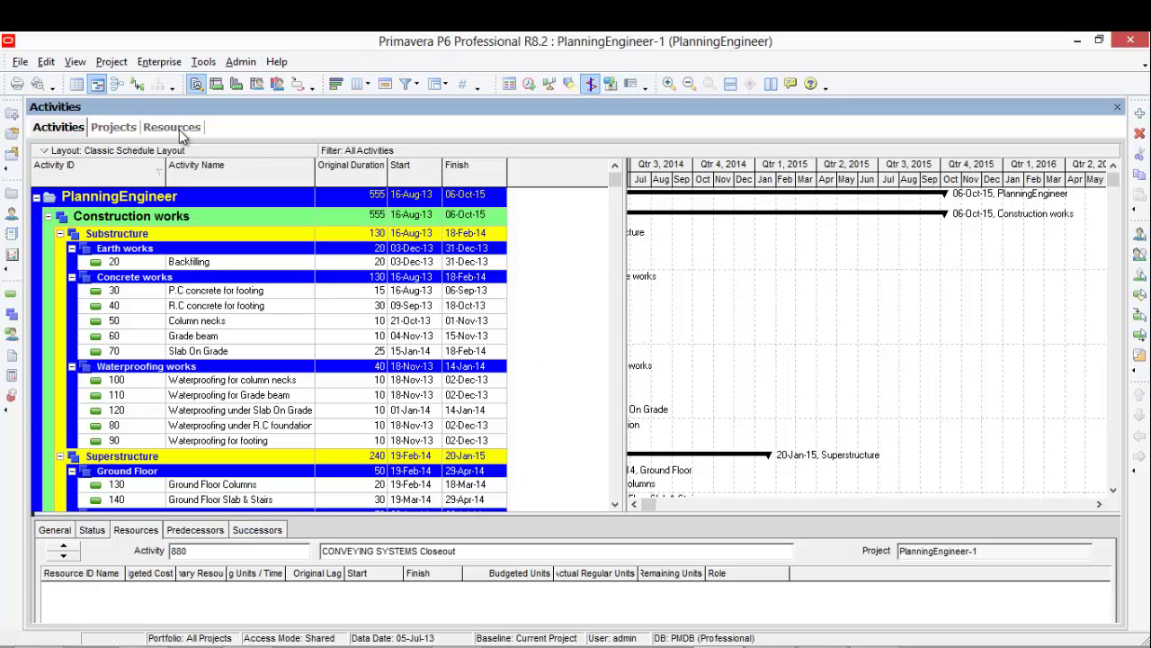
pyautogui.click(203, 63)
pyautogui.moveTo(175, 67)
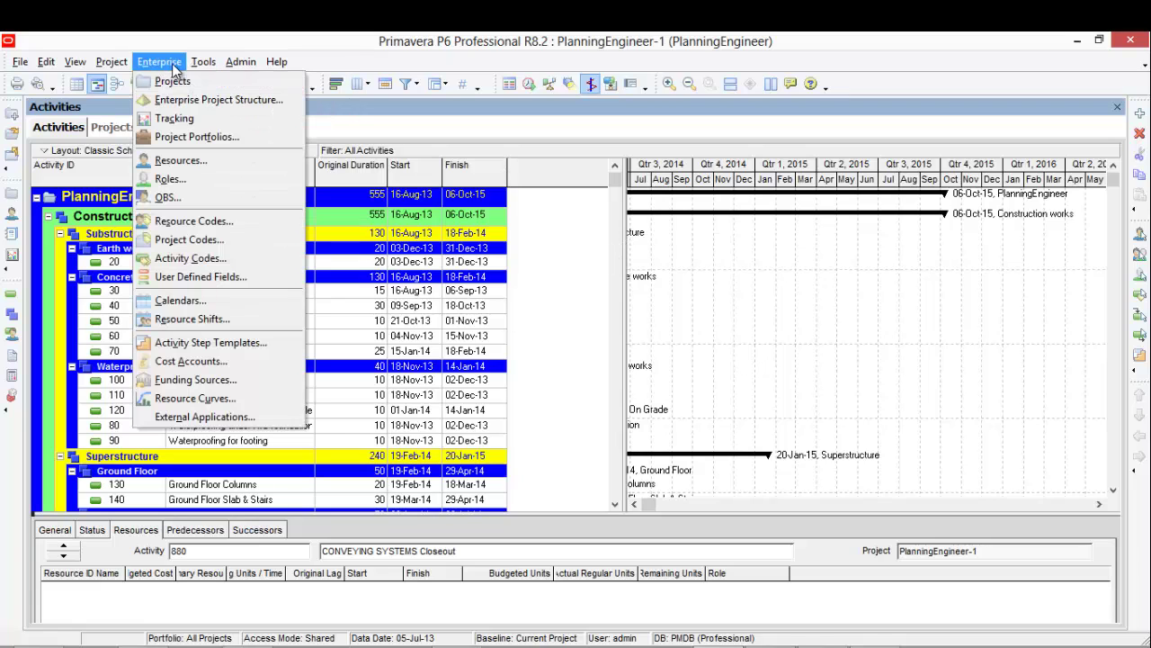
pyautogui.click(217, 158)
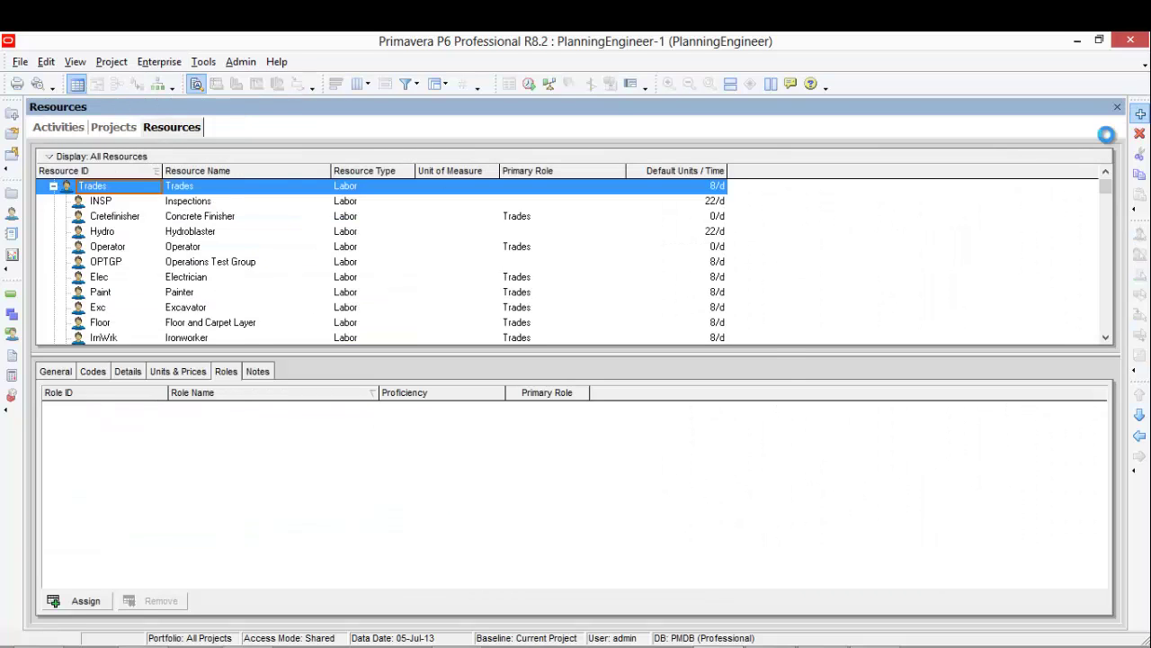
# Add a new resource under Trades with the ID CostPlanning and the name costPlanning
pyautogui.click(1140, 114)
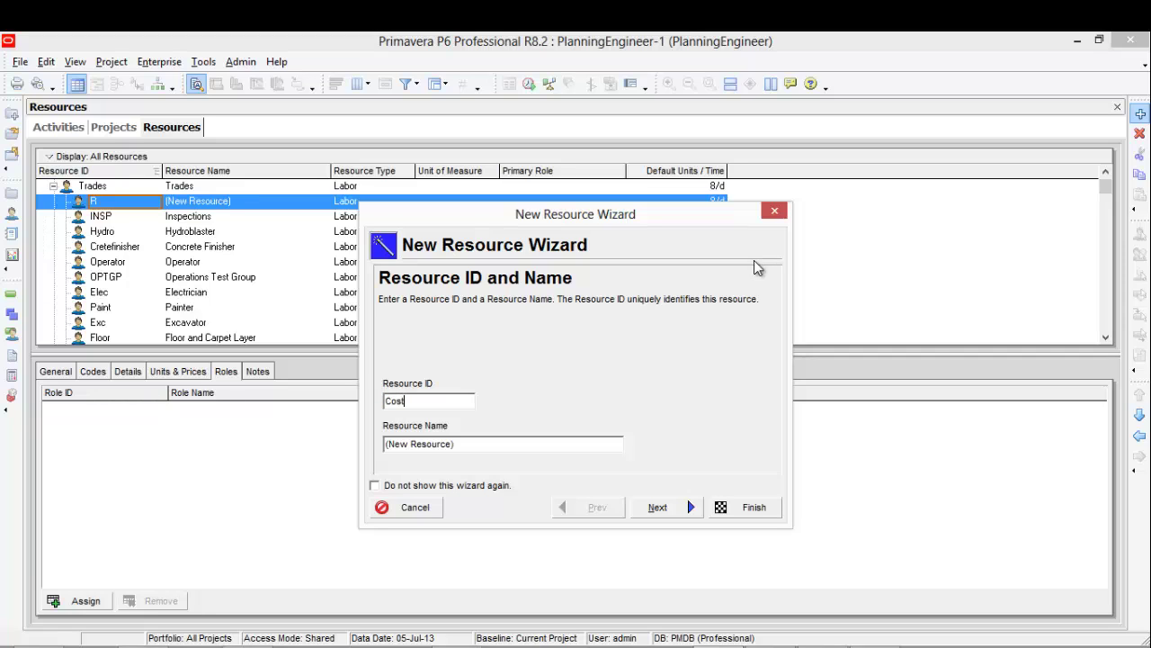
pyautogui.write('CostPlanning')
pyautogui.doubleClick(553, 441)
pyautogui.doubleClick(492, 448)
pyautogui.moveTo(492, 448); pyautogui.dragTo(304, 452)
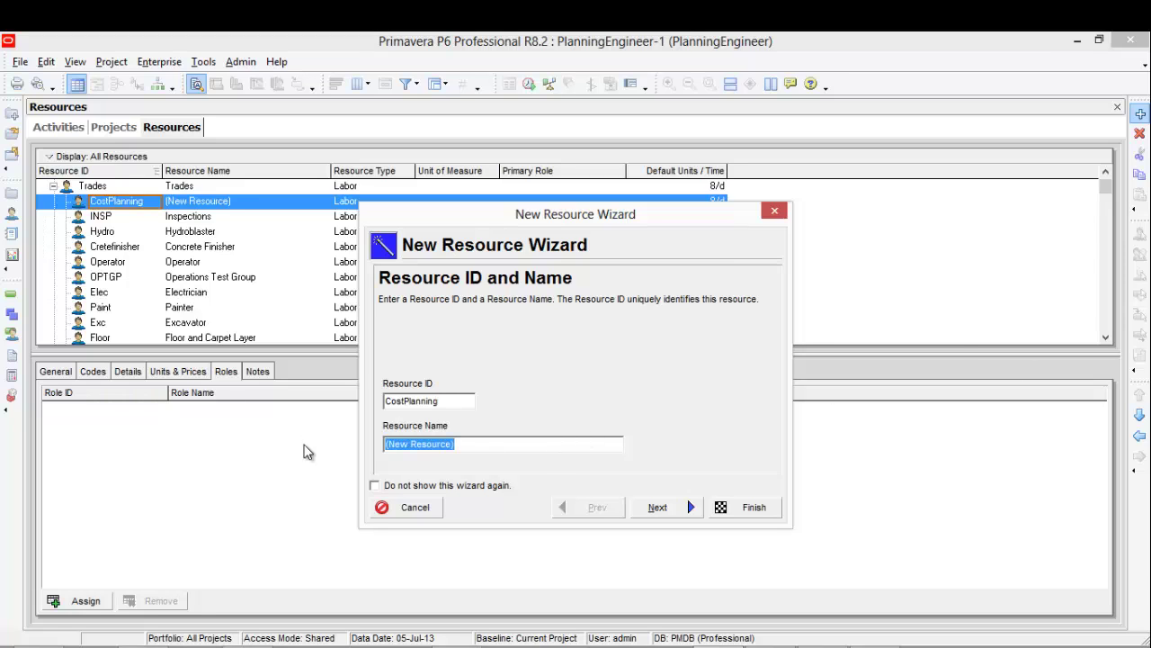
pyautogui.write('costPlanning')
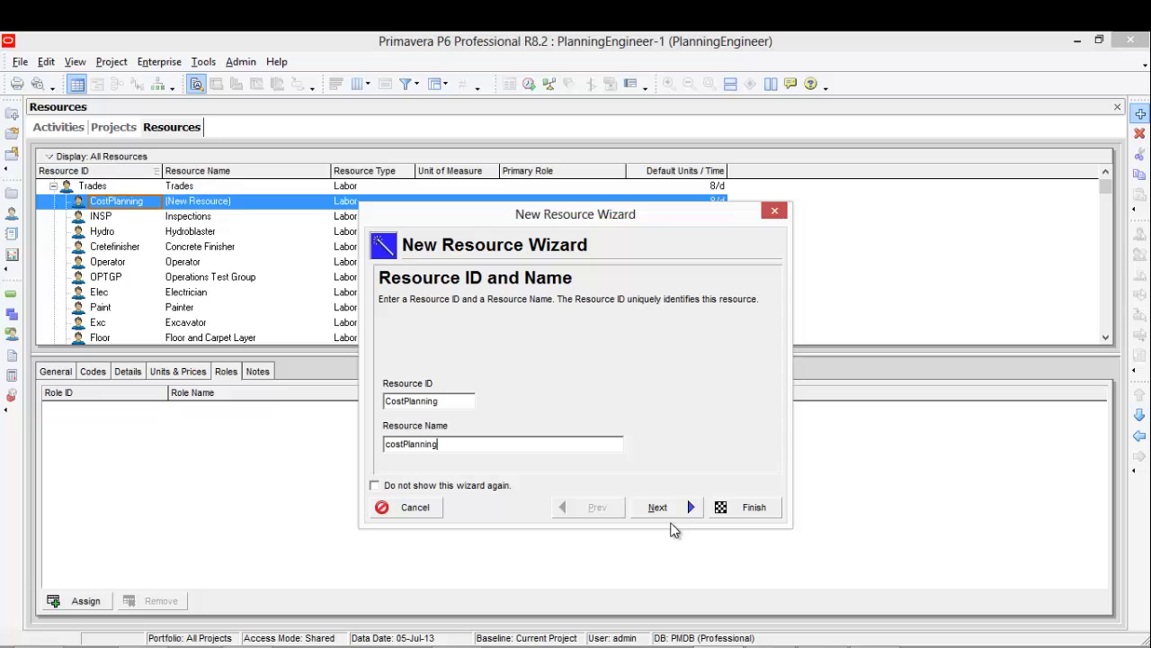
pyautogui.click(666, 507)
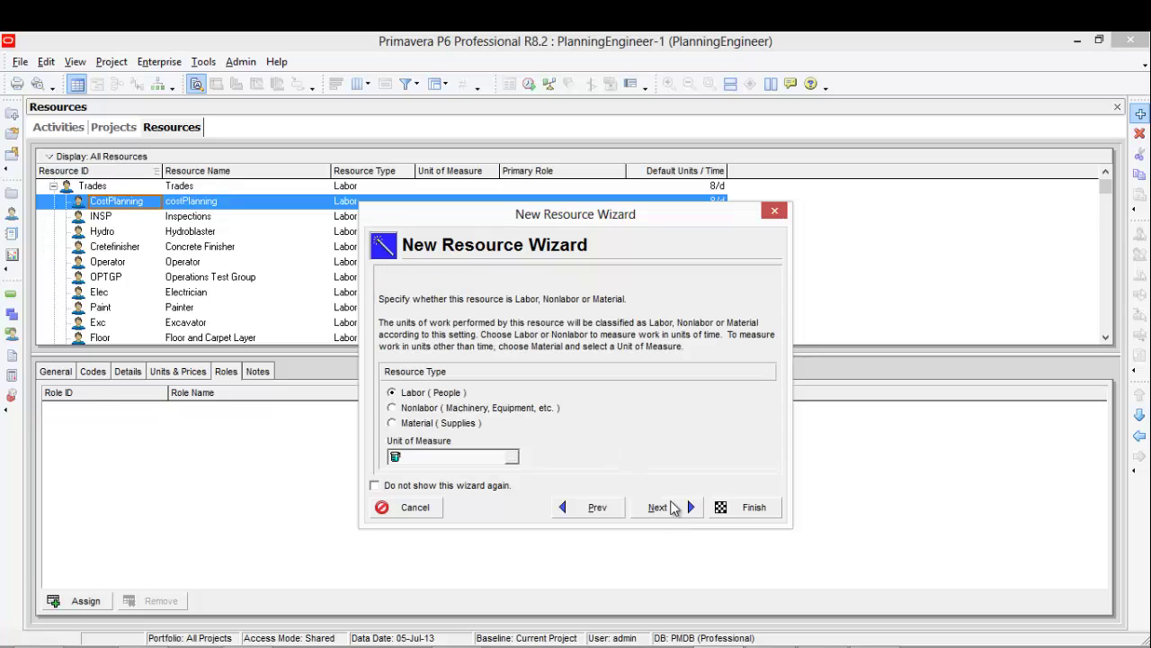
# Set the new resource's type to Material (Supplies) with $ as its unit of measure
pyautogui.click(415, 424)
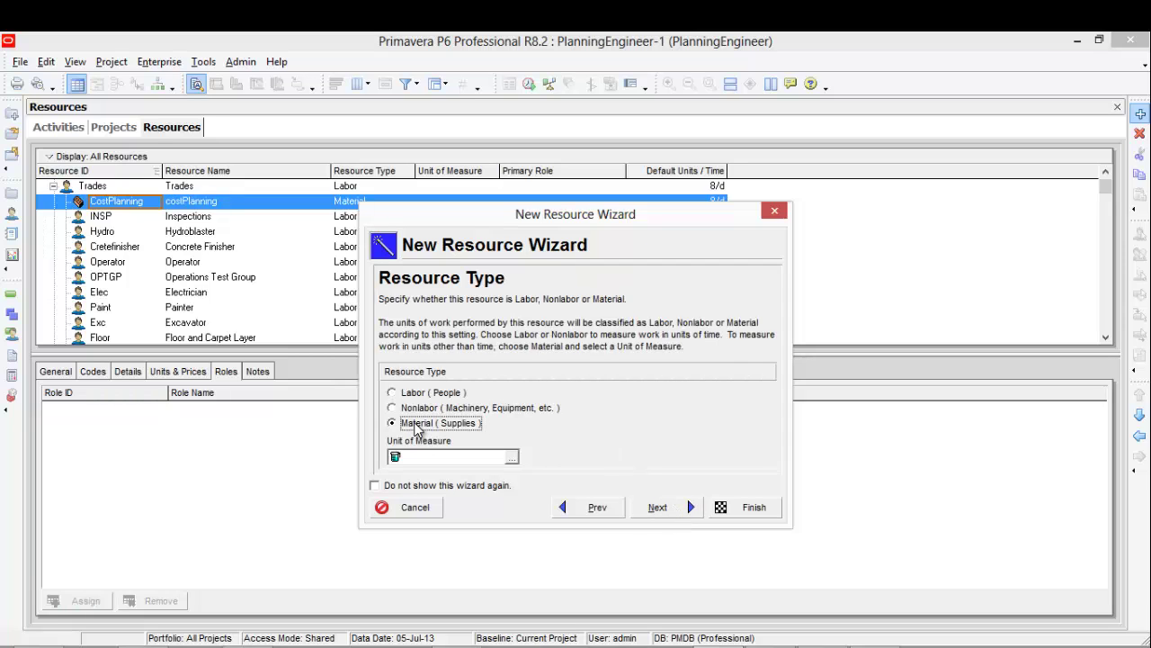
pyautogui.click(512, 457)
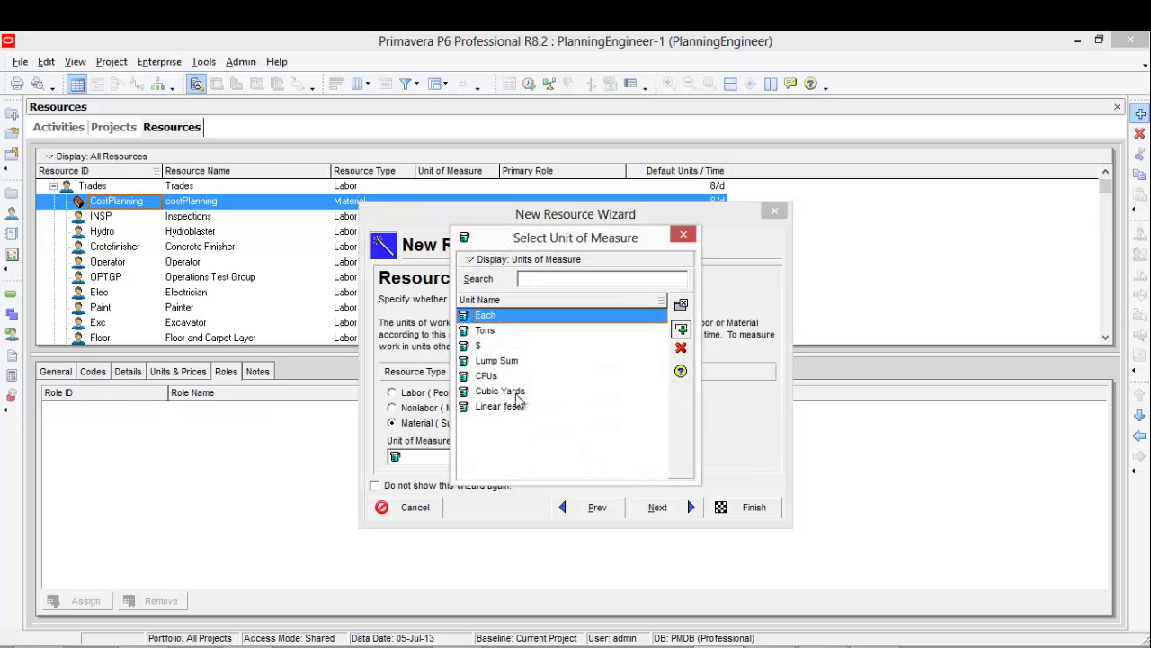
pyautogui.doubleClick(477, 346)
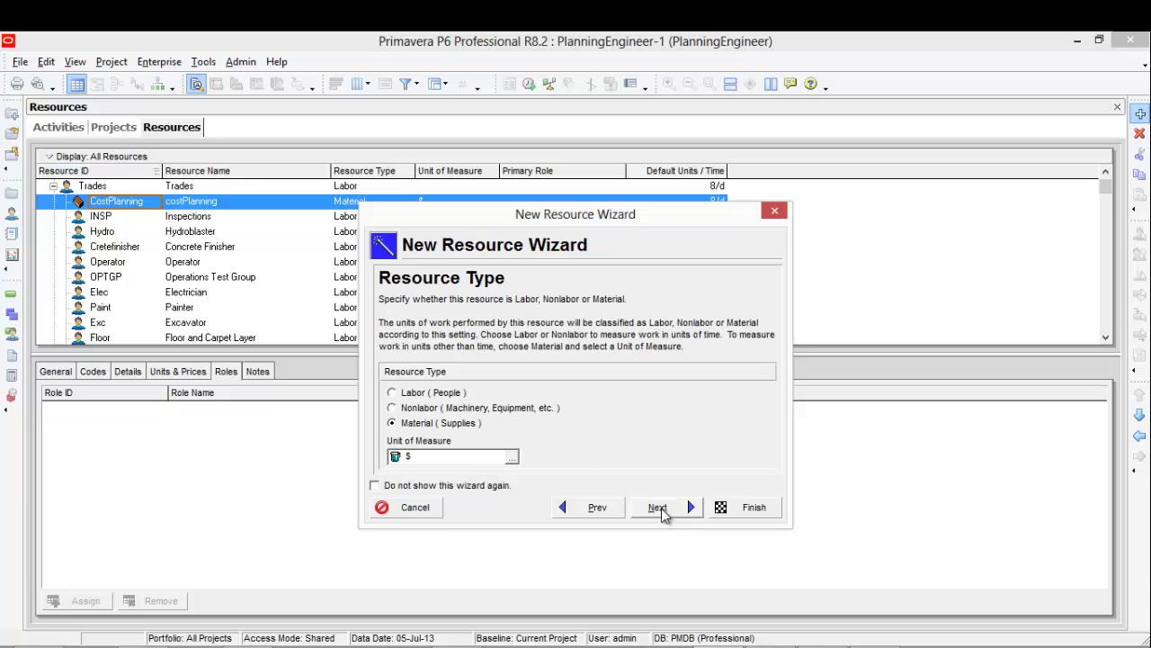
pyautogui.click(657, 507)
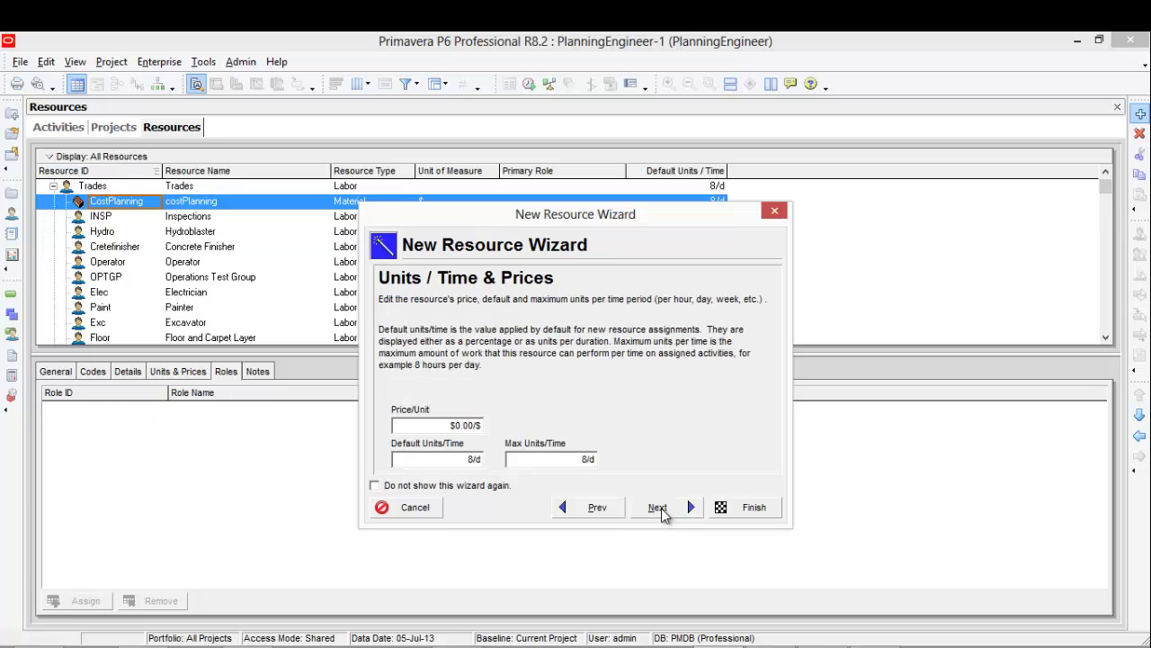
# Set the resource's price per unit to $1.00 and its default units/time to 0 per day
pyautogui.click(462, 426)
pyautogui.write('1')
pyautogui.click(447, 459)
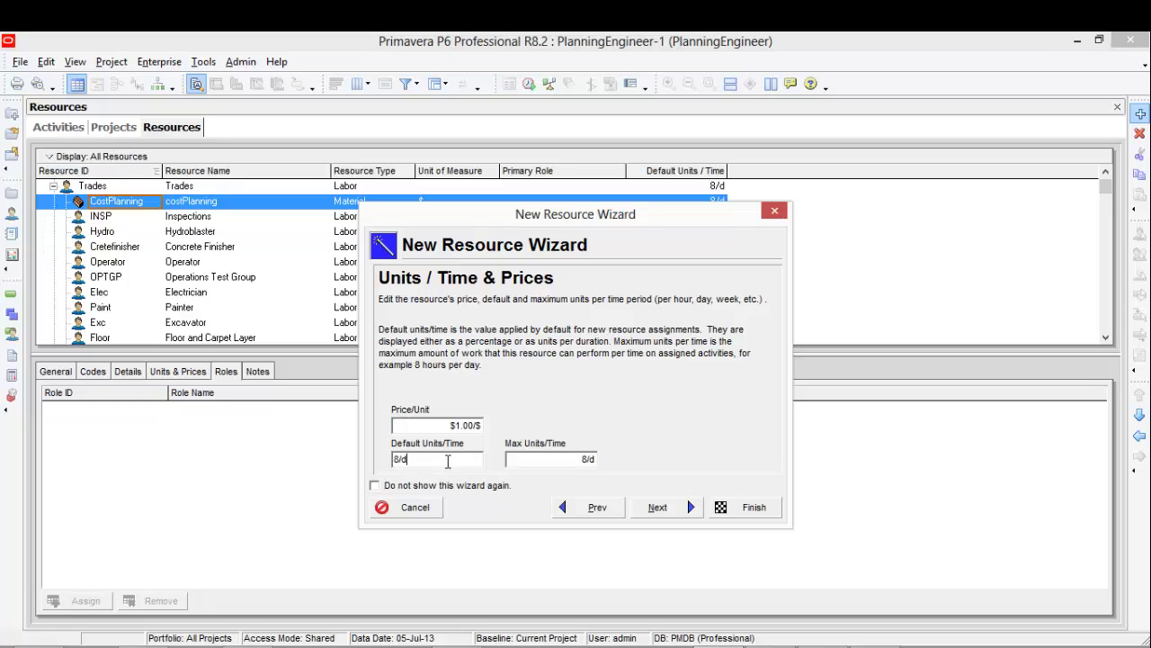
pyautogui.doubleClick(397, 458)
pyautogui.write('0')
pyautogui.click(574, 457)
pyautogui.click(671, 510)
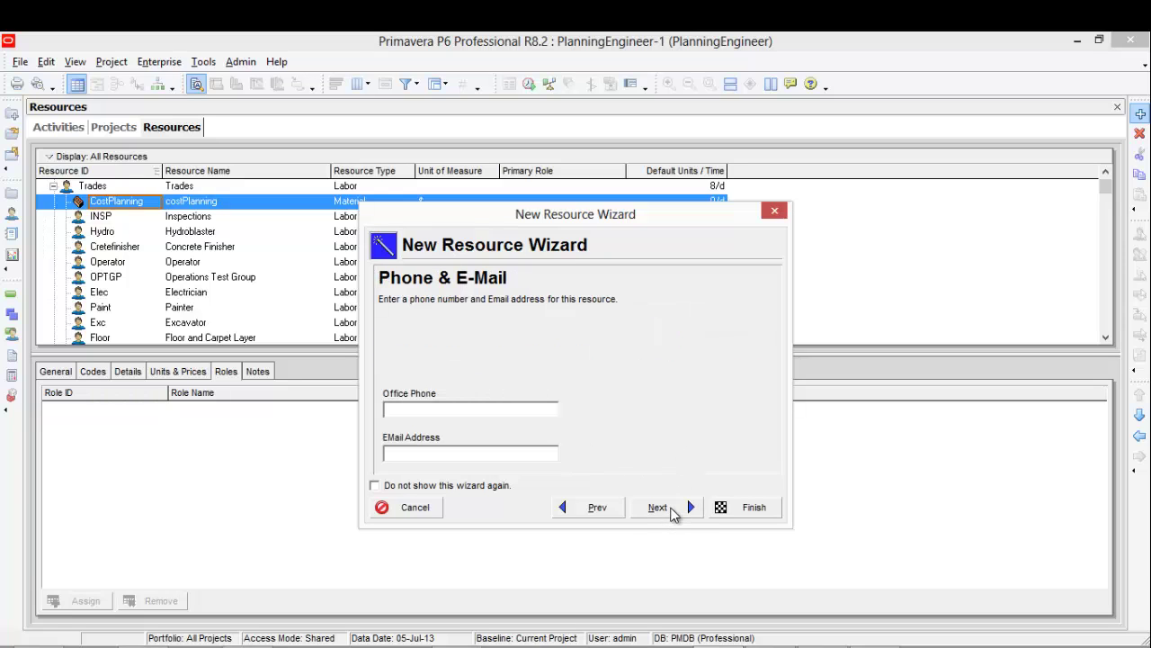
# Finish the resource with blank contact details, the existing Trades - 5 Day Workweek calendar and auto-computed actuals
pyautogui.click(699, 508)
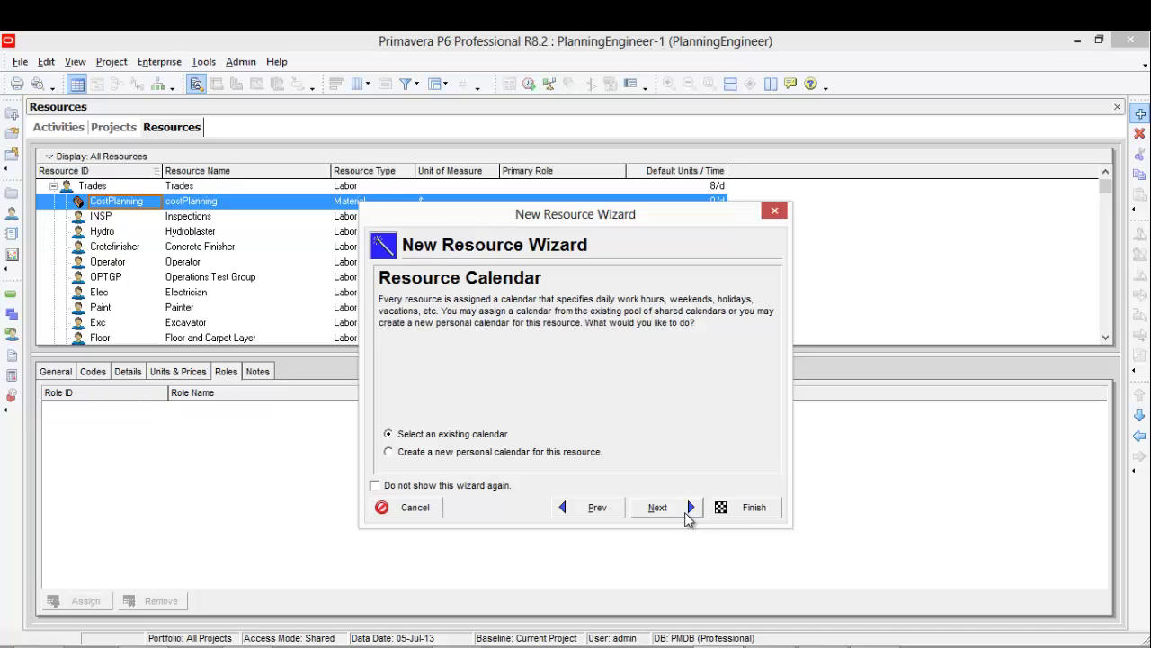
pyautogui.click(688, 517)
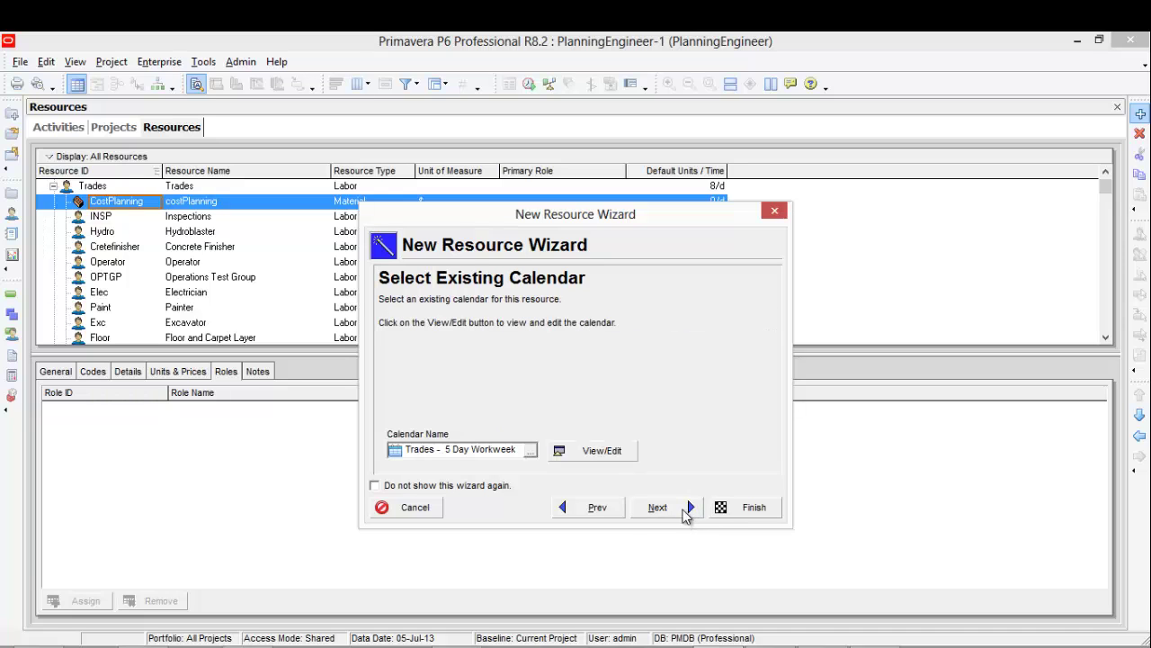
pyautogui.click(689, 513)
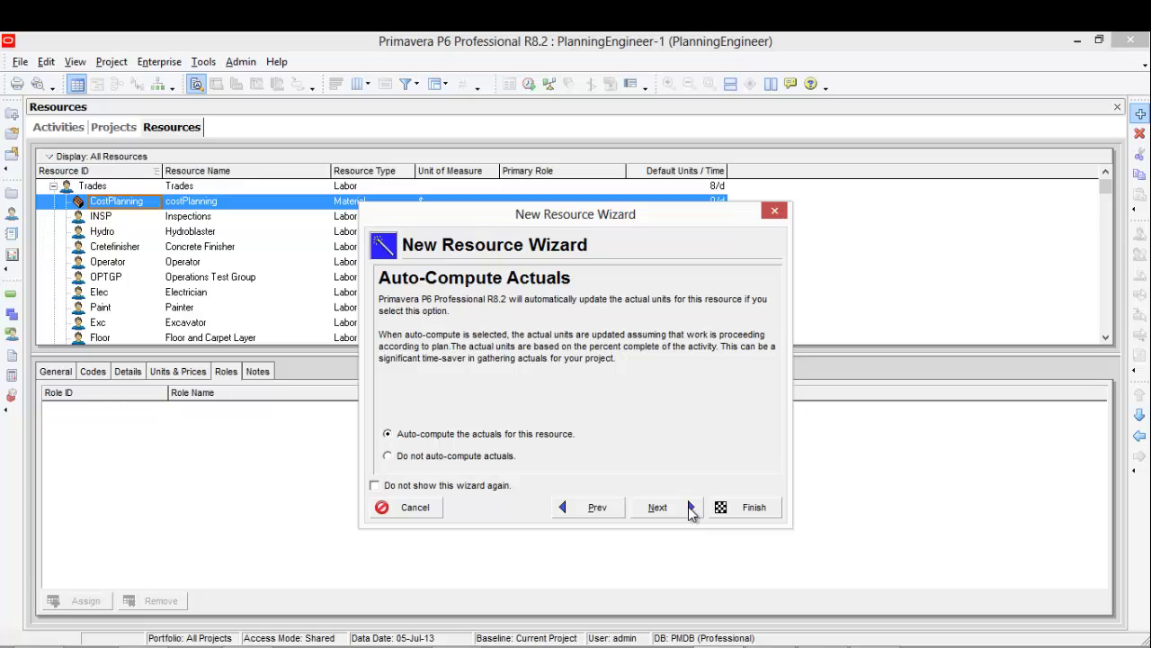
pyautogui.click(688, 506)
pyautogui.click(737, 506)
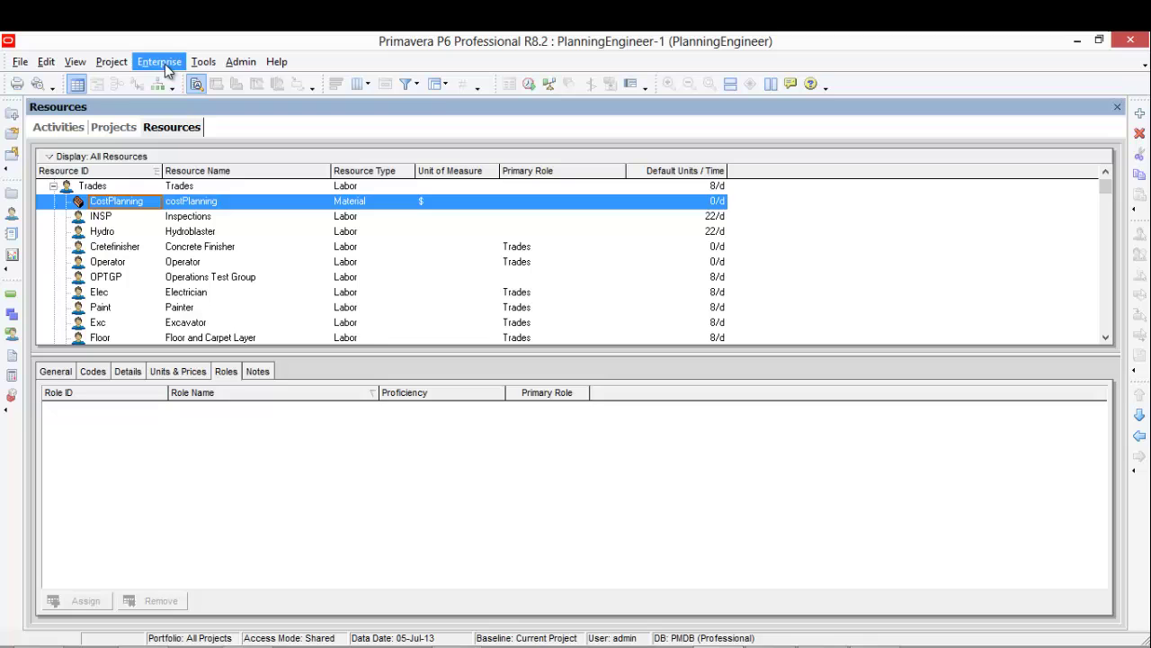
# Return to the Activities view, enlarge the details pane and open the resource assignment list for the Backfilling activity
pyautogui.click(11, 294)
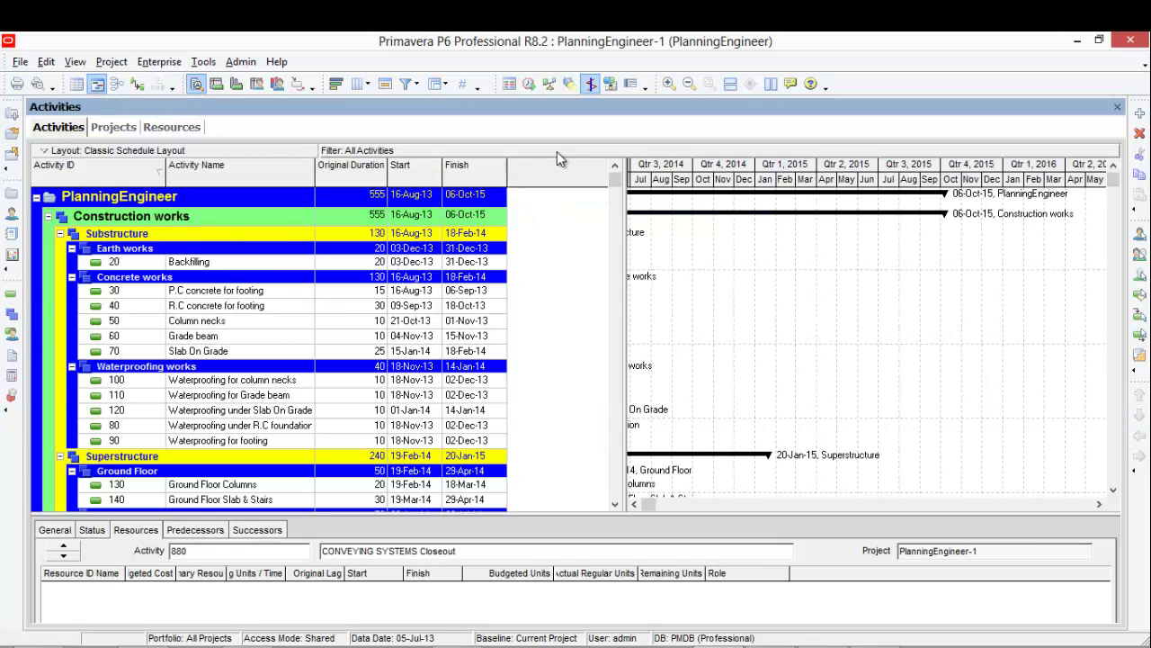
pyautogui.click(198, 266)
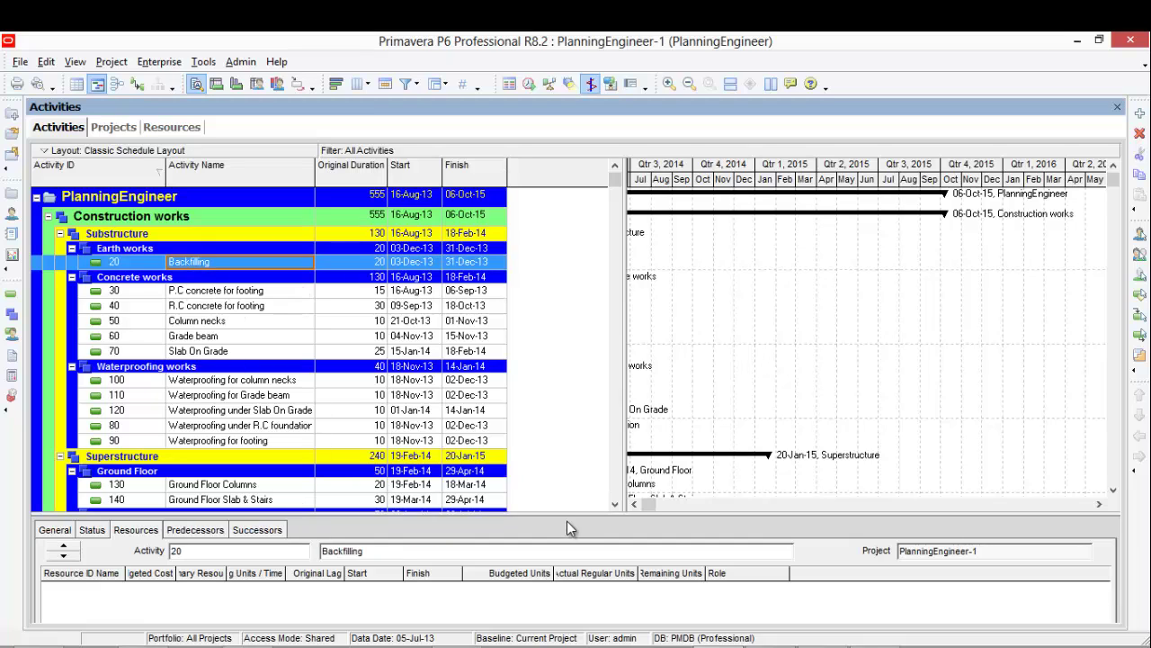
pyautogui.moveTo(568, 512); pyautogui.dragTo(565, 407)
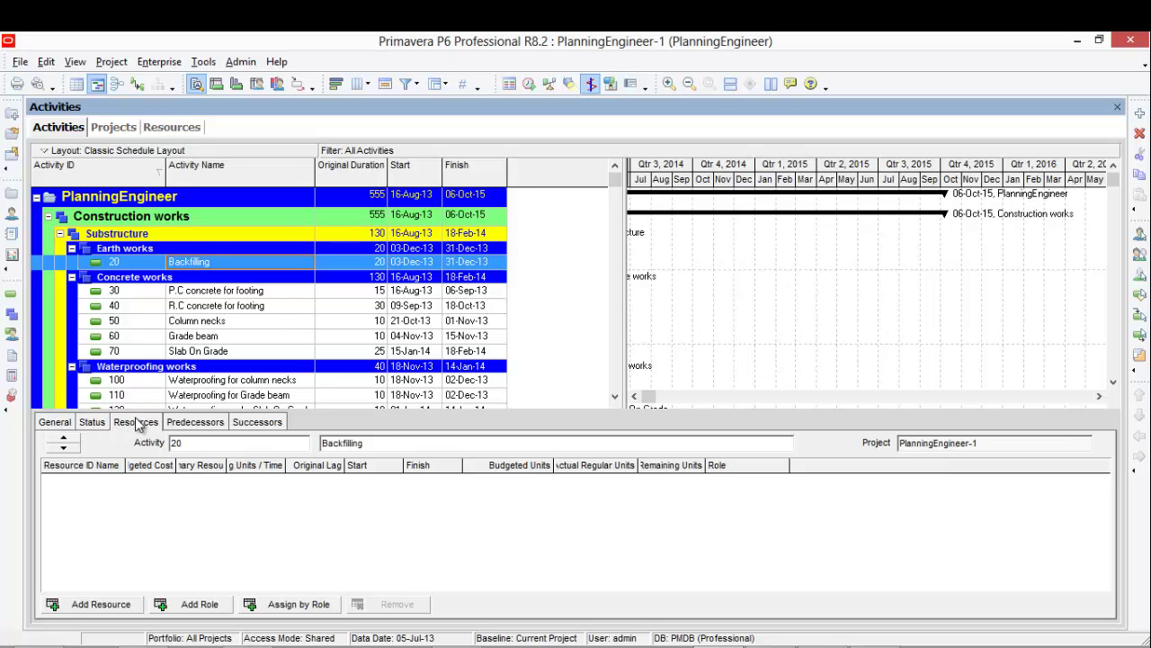
pyautogui.click(101, 604)
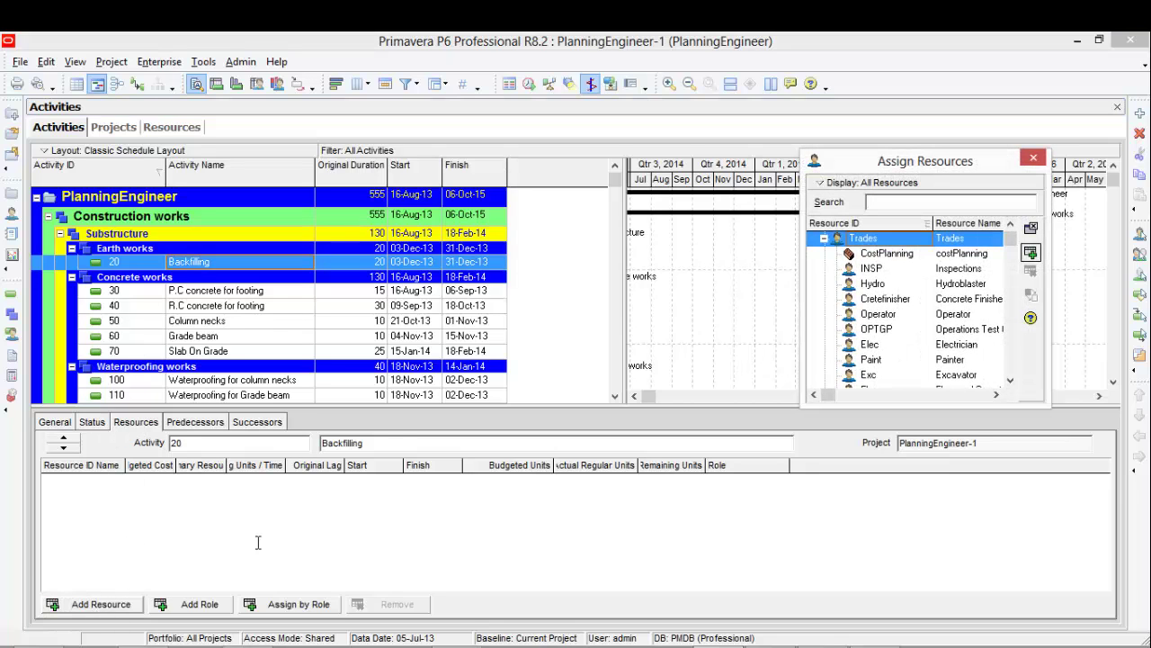
# Assign the CostPlanning resource to all activities from Backfilling through CONVEYING SYSTEMS Closeout, and close the assignment list
pyautogui.click(469, 291)
pyautogui.click(469, 263)
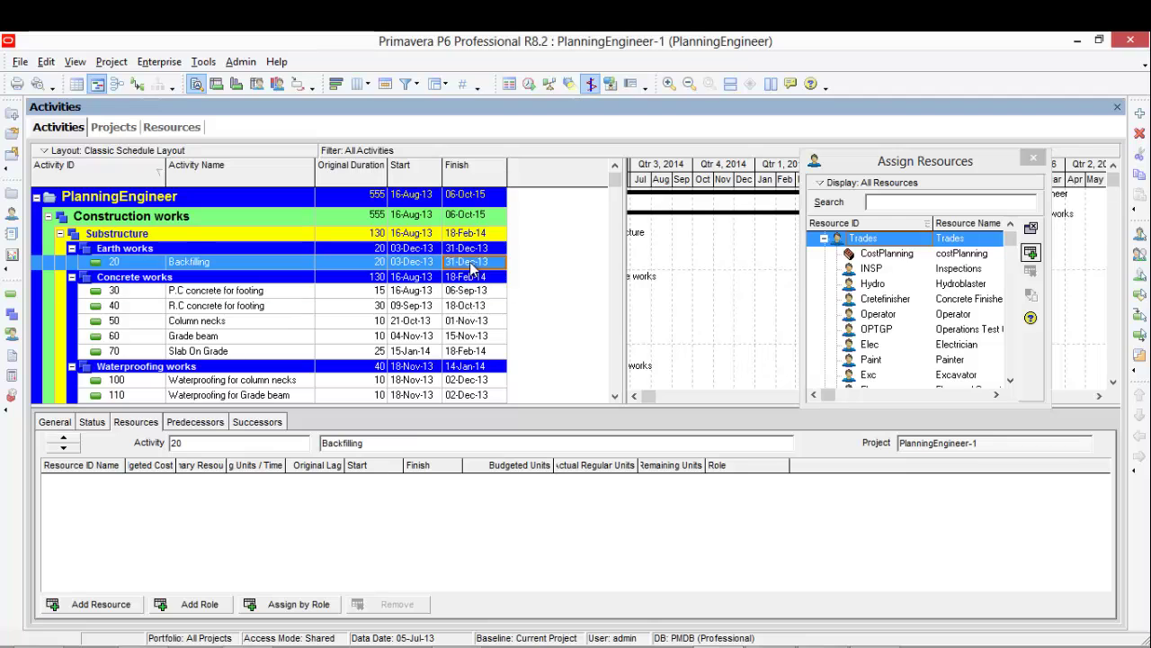
pyautogui.moveTo(616, 185); pyautogui.dragTo(585, 438)
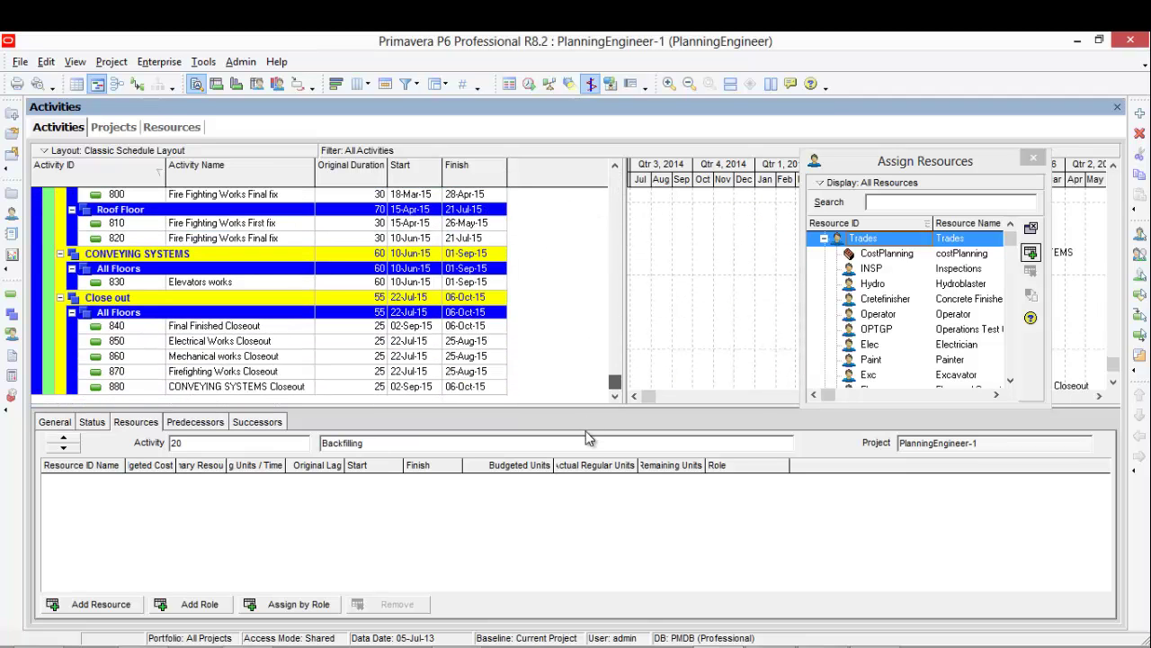
pyautogui.keyDown('shift'); pyautogui.click(470, 387); pyautogui.keyUp('shift')
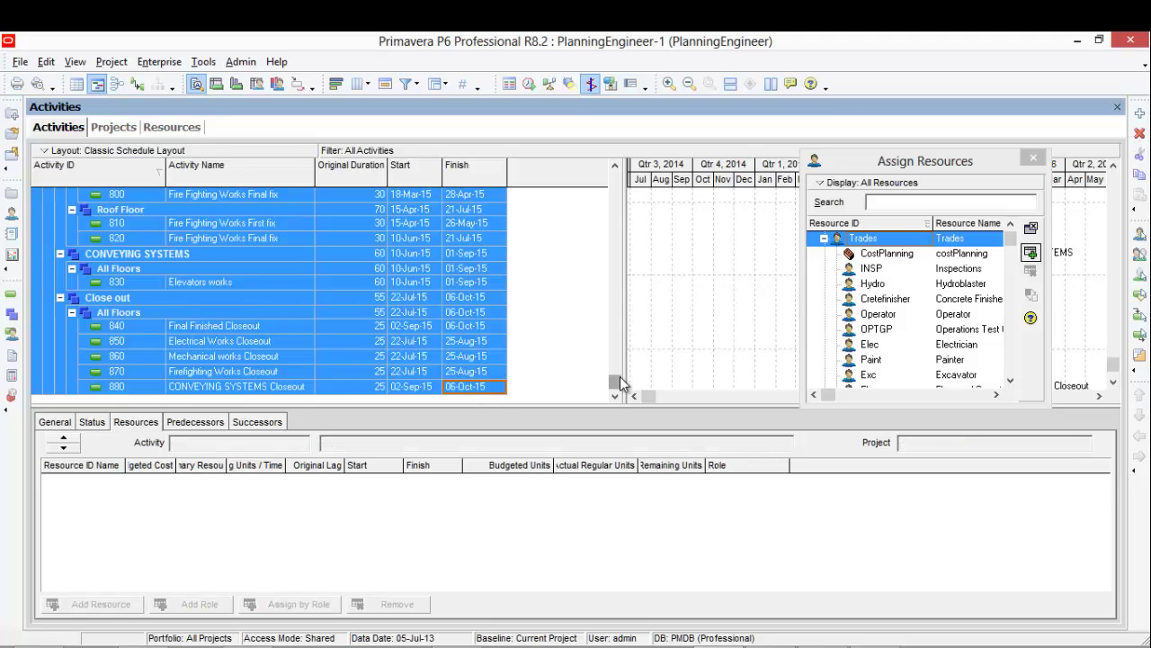
pyautogui.moveTo(621, 383); pyautogui.dragTo(616, 176)
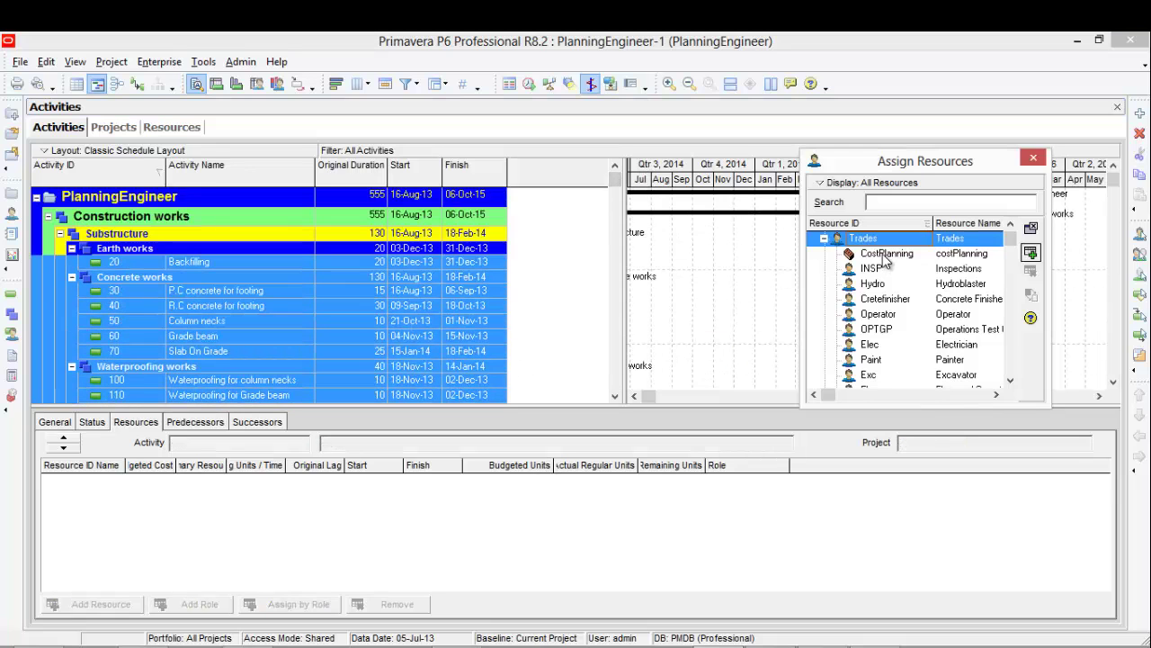
pyautogui.click(886, 256)
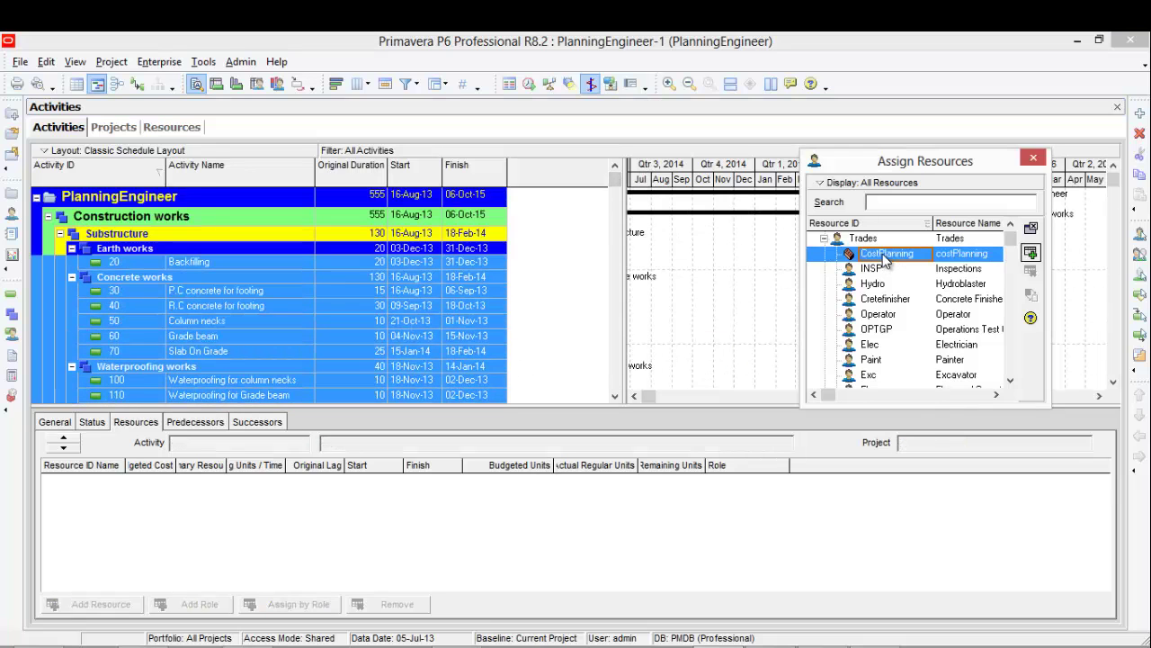
pyautogui.click(1035, 261)
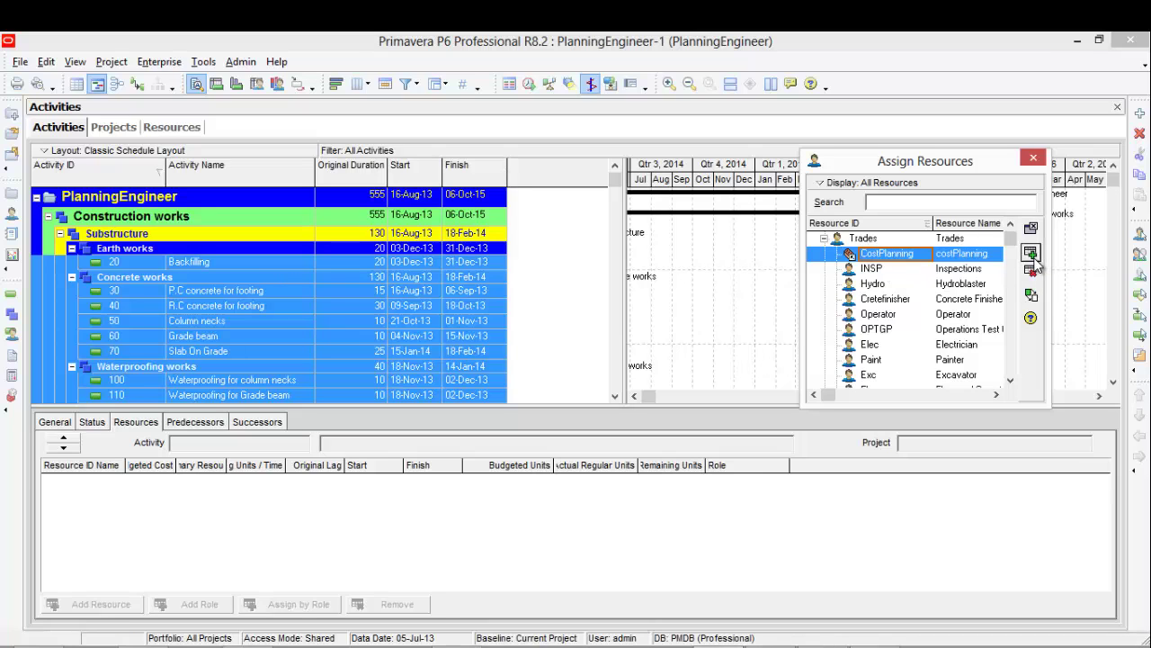
pyautogui.click(1034, 159)
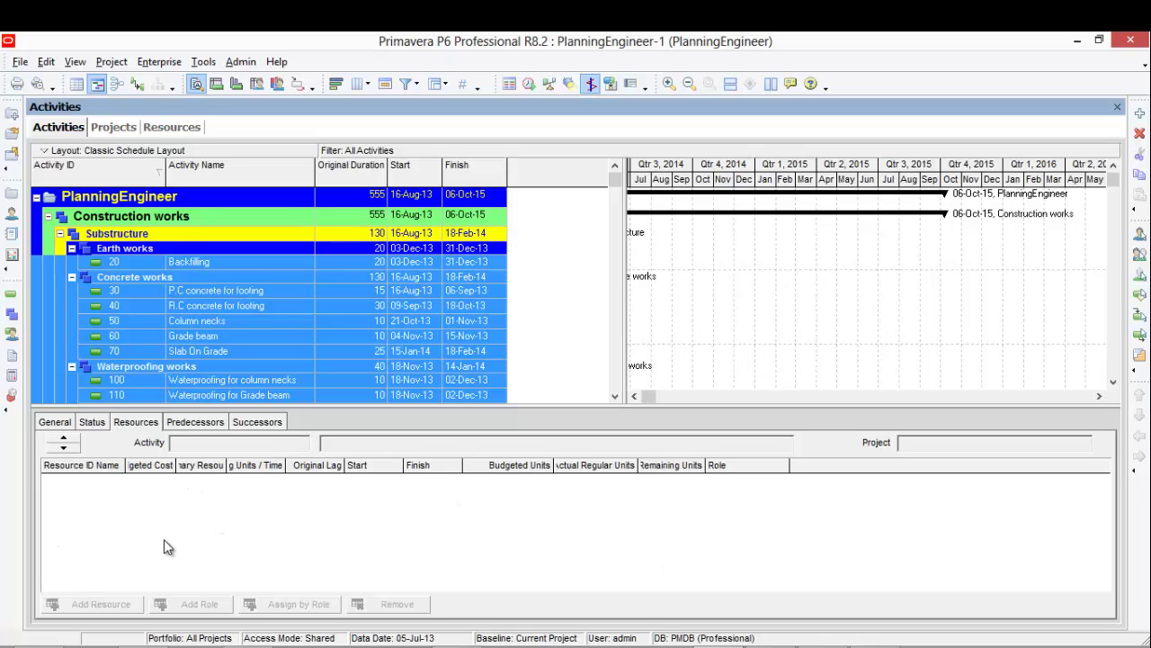
# Check the resource assignments of the substructure concrete works activities and of Backfilling
pyautogui.click(212, 291)
pyautogui.click(202, 309)
pyautogui.click(197, 321)
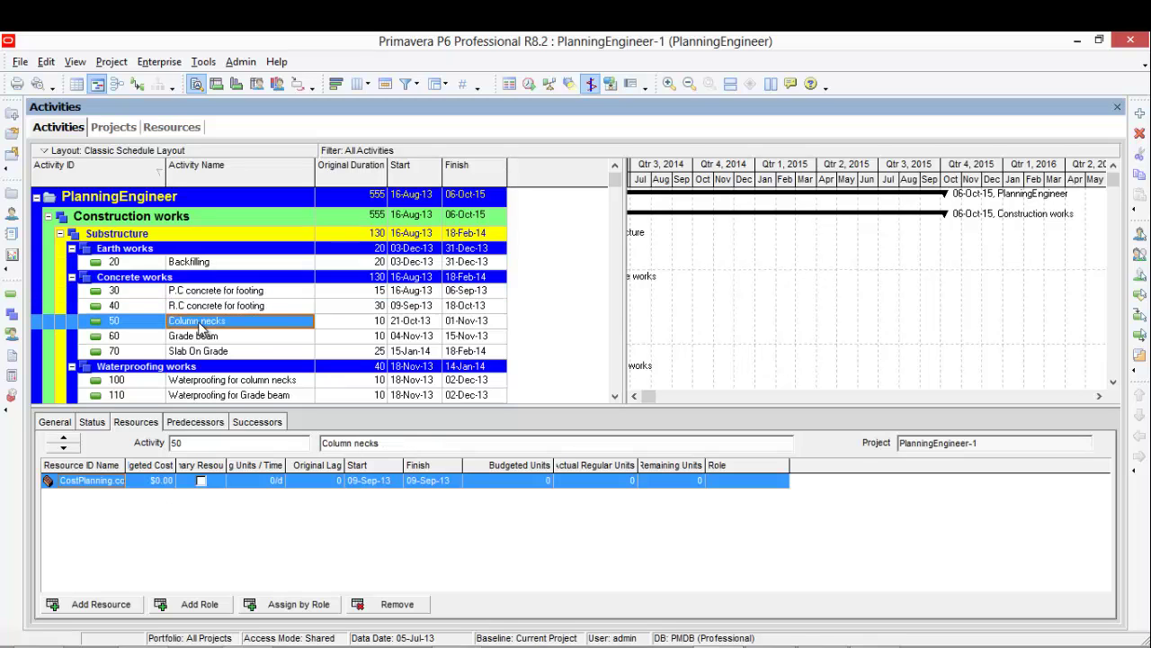
pyautogui.click(193, 338)
pyautogui.click(196, 353)
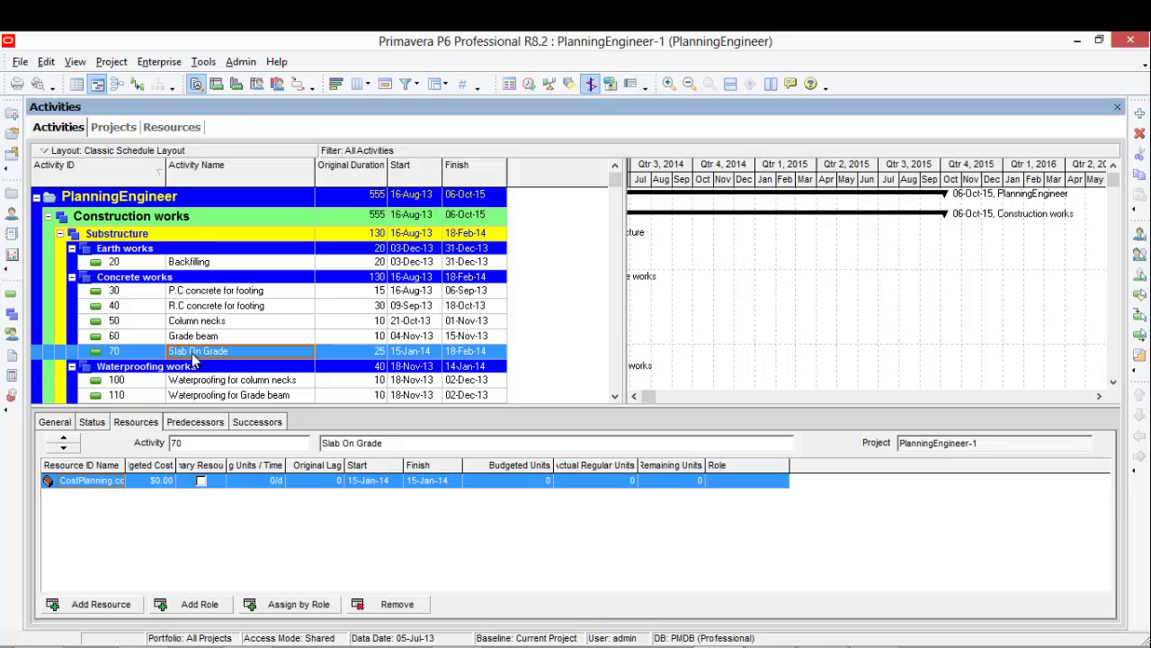
pyautogui.click(199, 266)
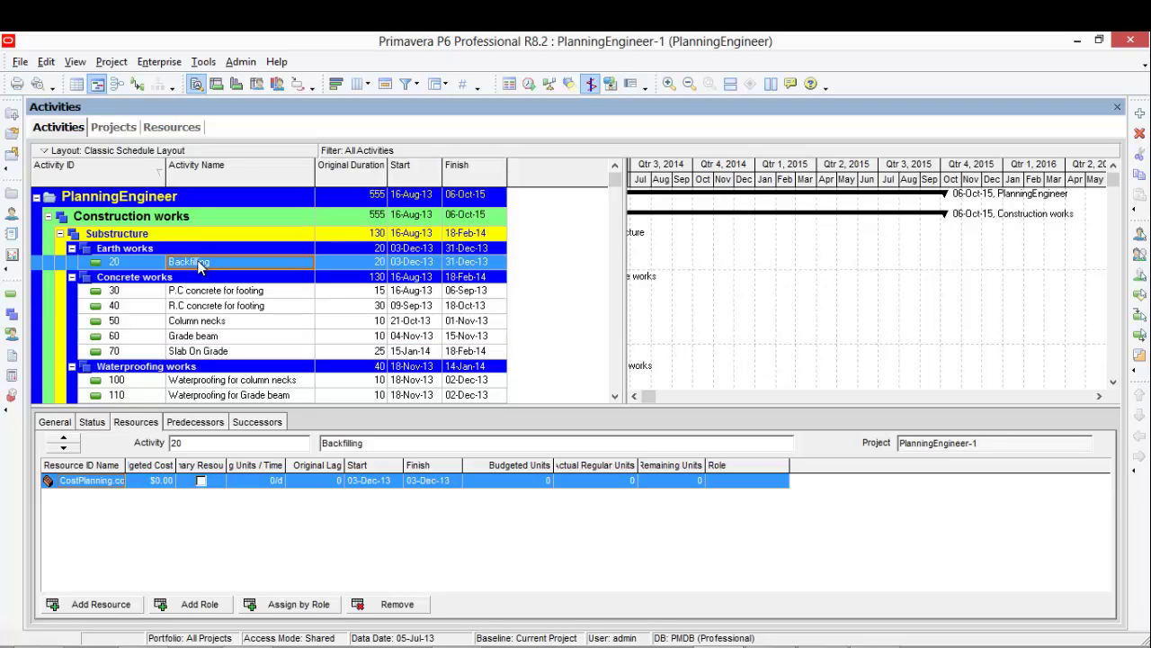
# Start a Spreadsheet (XLS) export of the Activities and Resource Assignments data for project PlanningEngineer-1
pyautogui.click(20, 62)
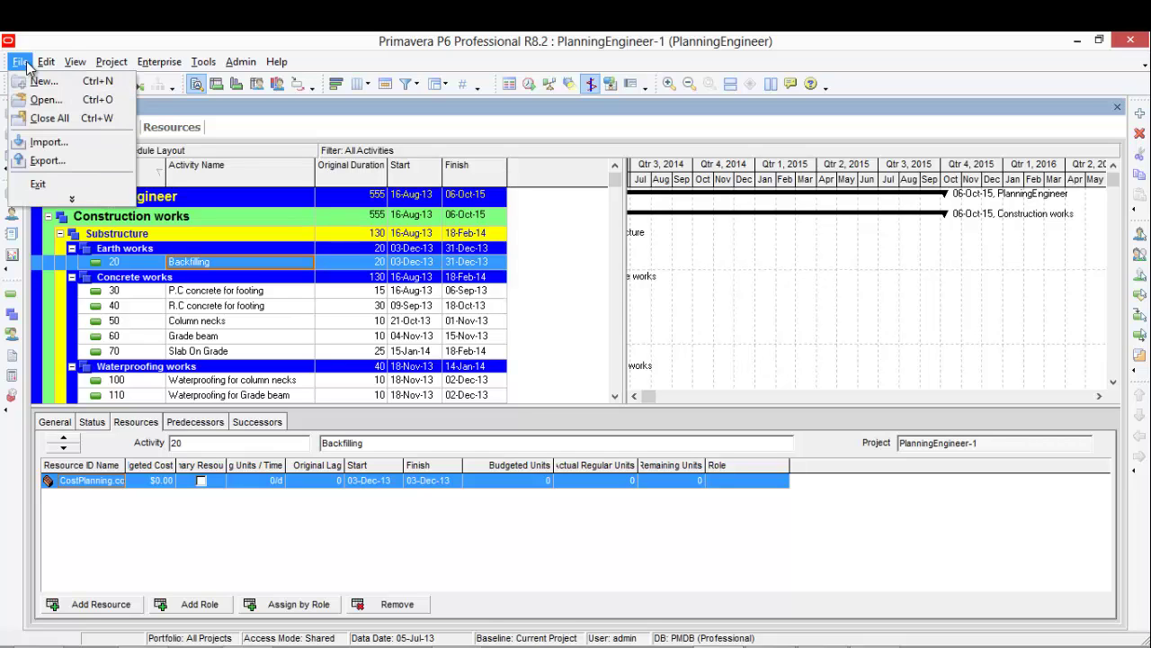
pyautogui.click(74, 162)
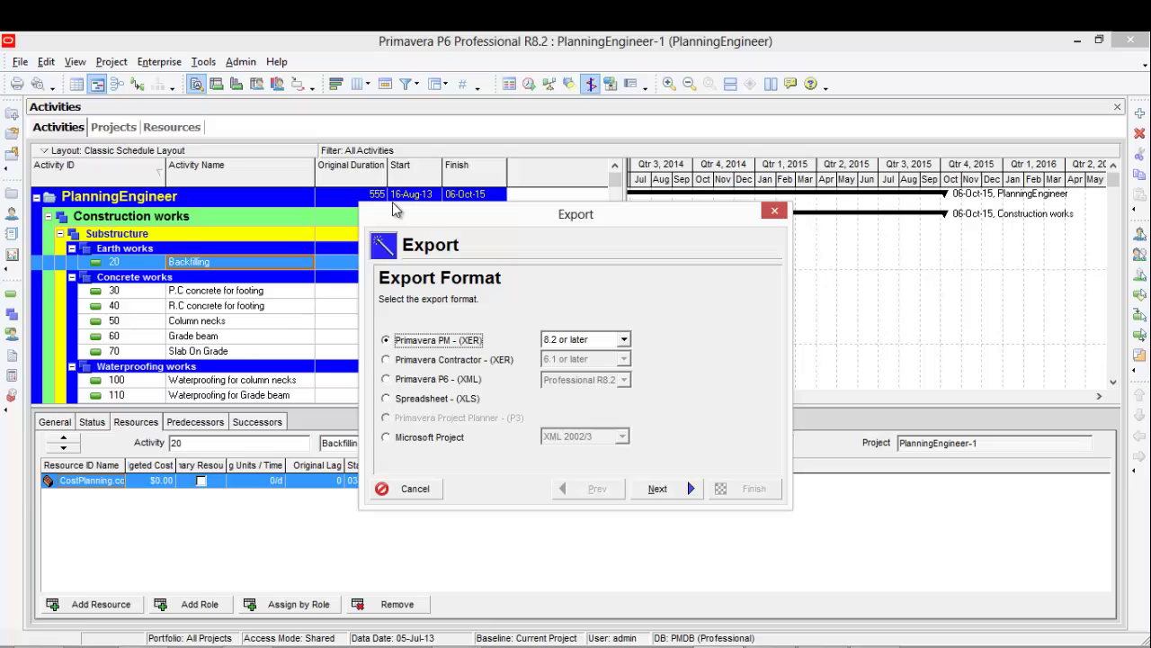
pyautogui.click(391, 399)
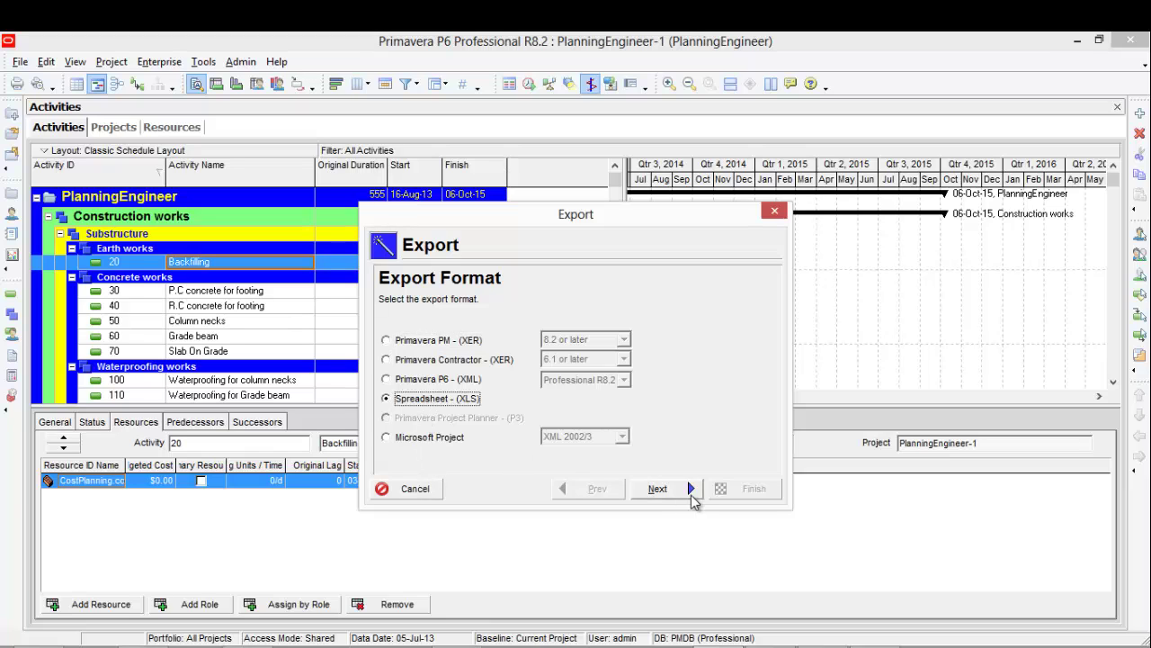
pyautogui.click(689, 489)
pyautogui.click(447, 342)
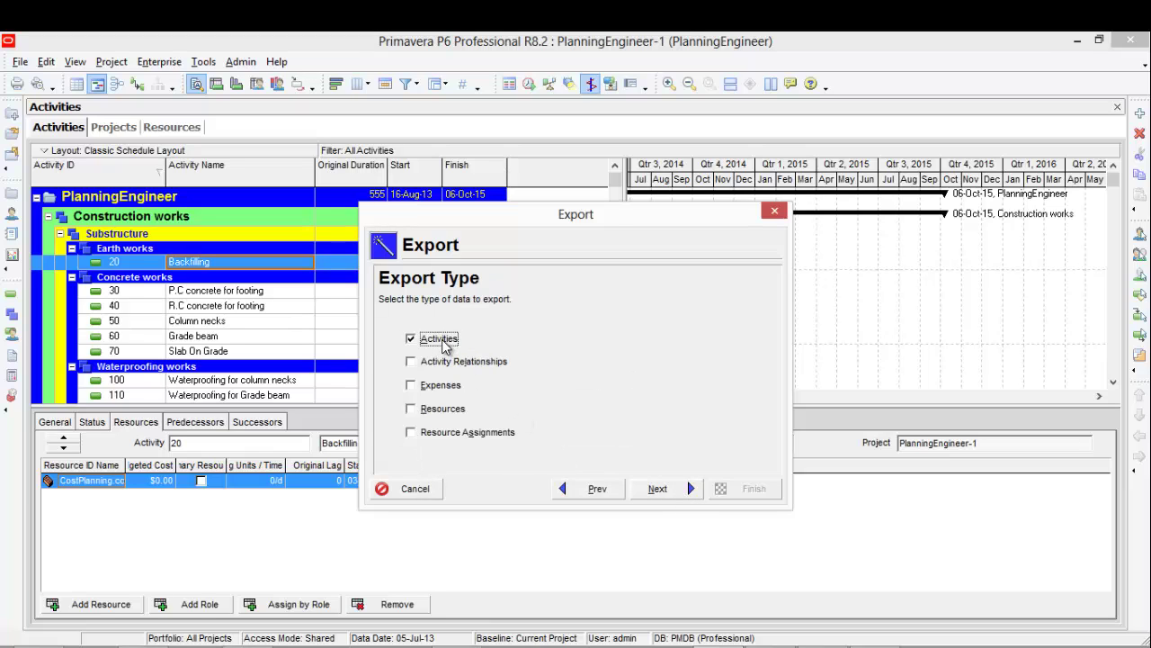
pyautogui.click(453, 433)
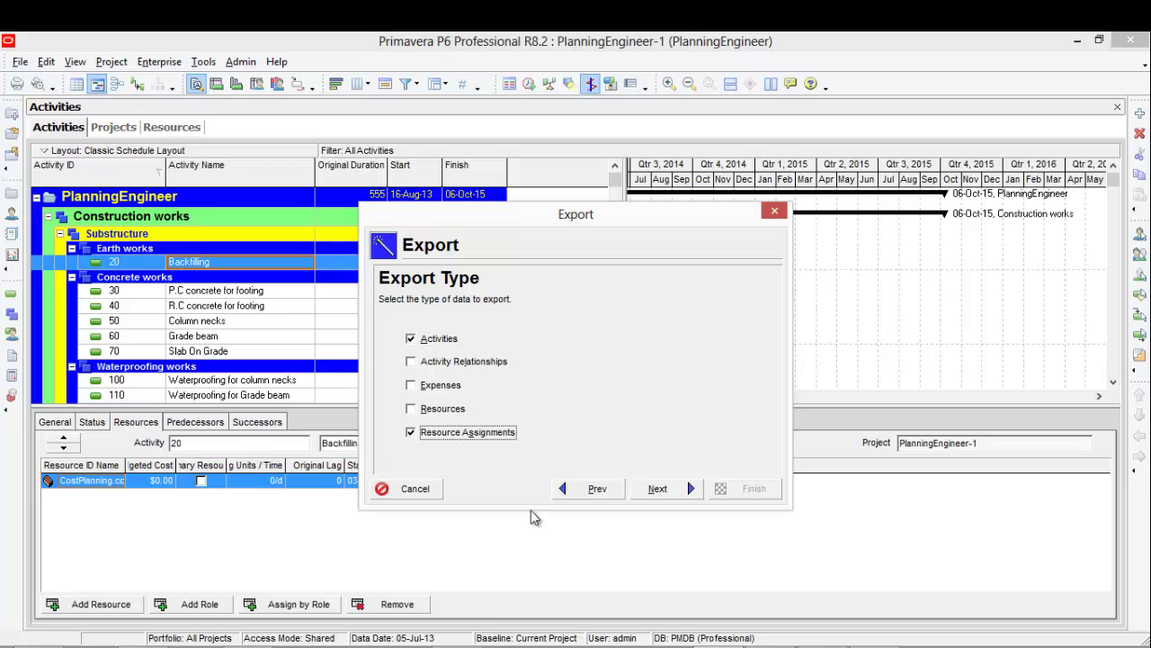
pyautogui.click(666, 491)
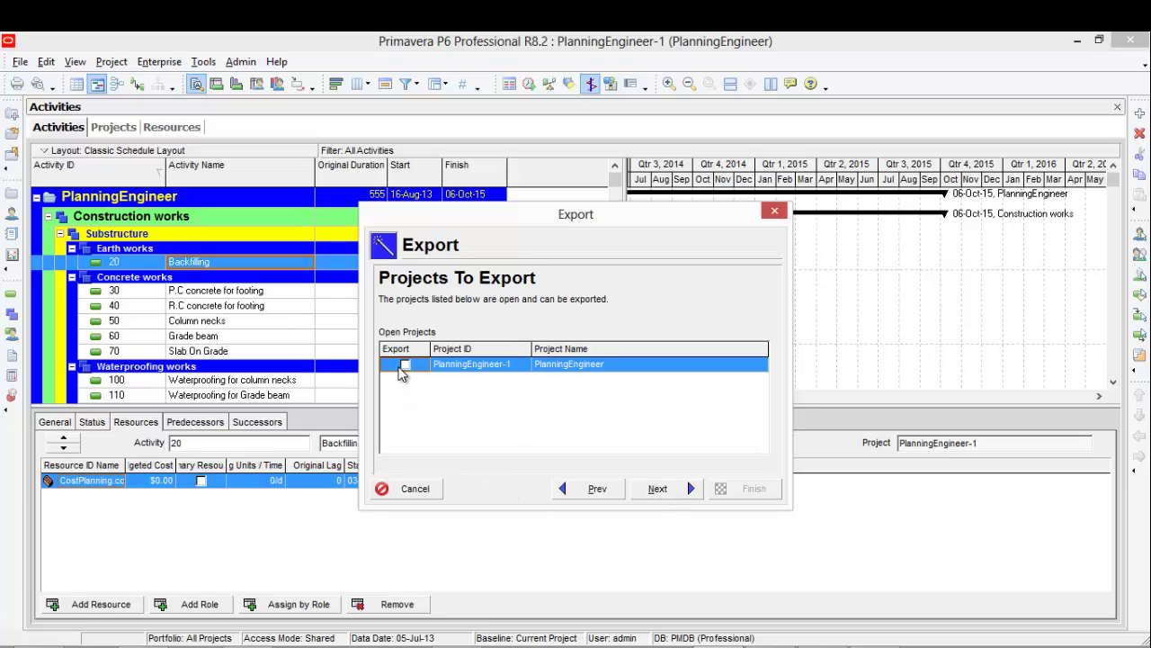
pyautogui.click(405, 365)
pyautogui.click(664, 490)
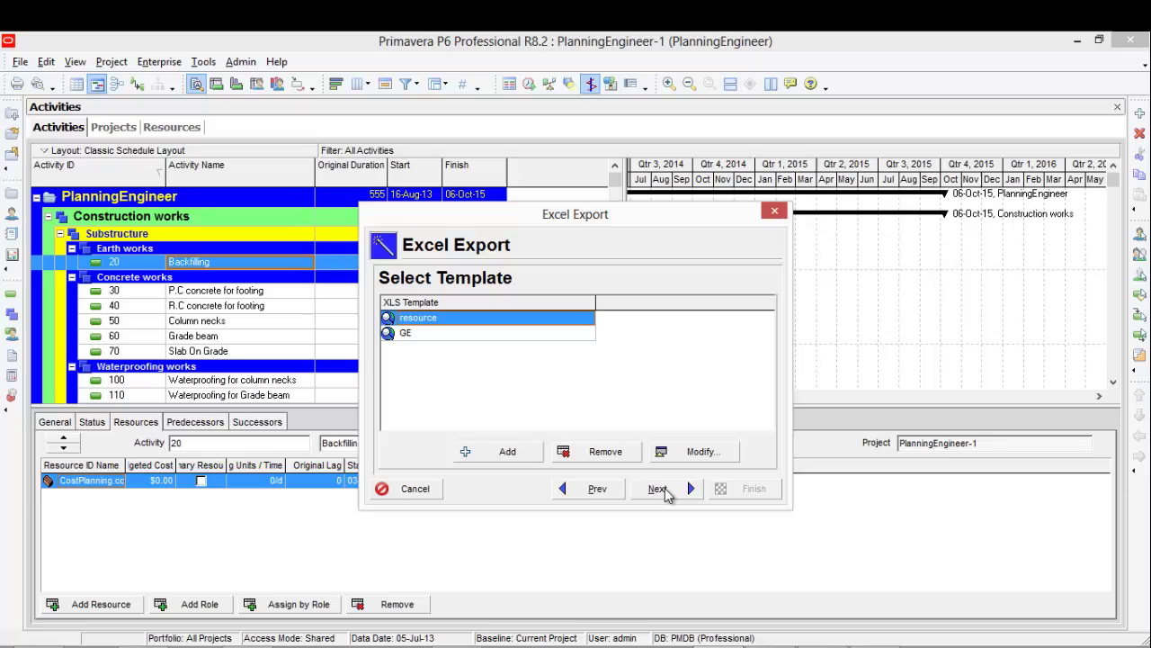
# Modify the resource export template so that Budgeted Cost follows Price / Unit in the Resource Assignments columns
pyautogui.click(685, 454)
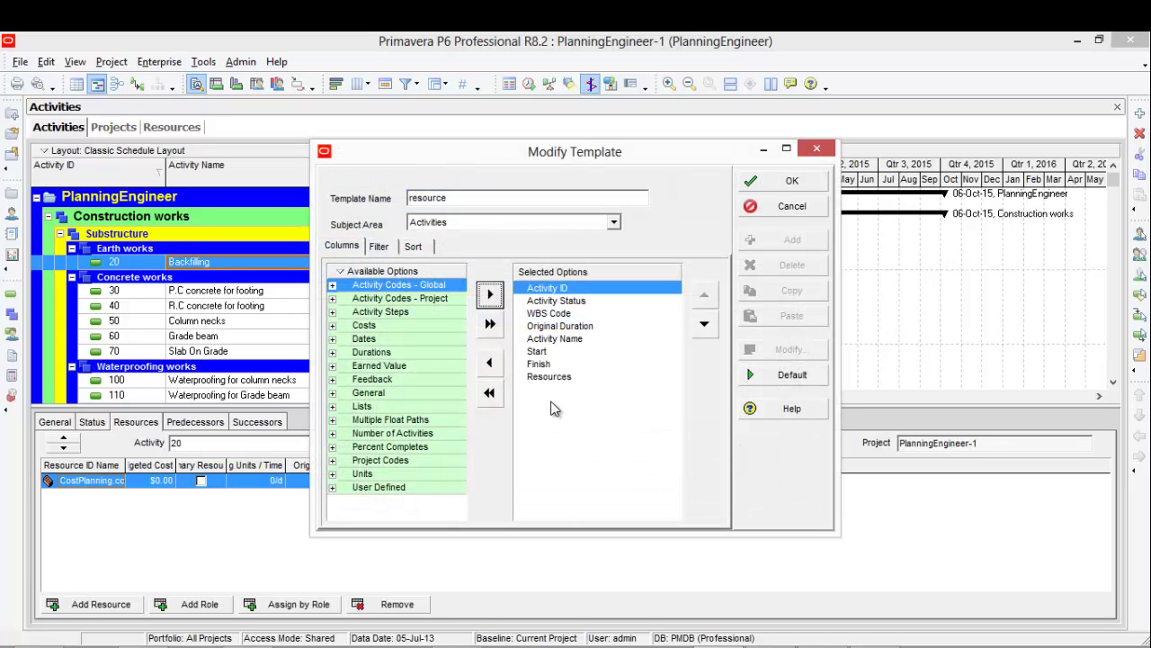
pyautogui.click(450, 225)
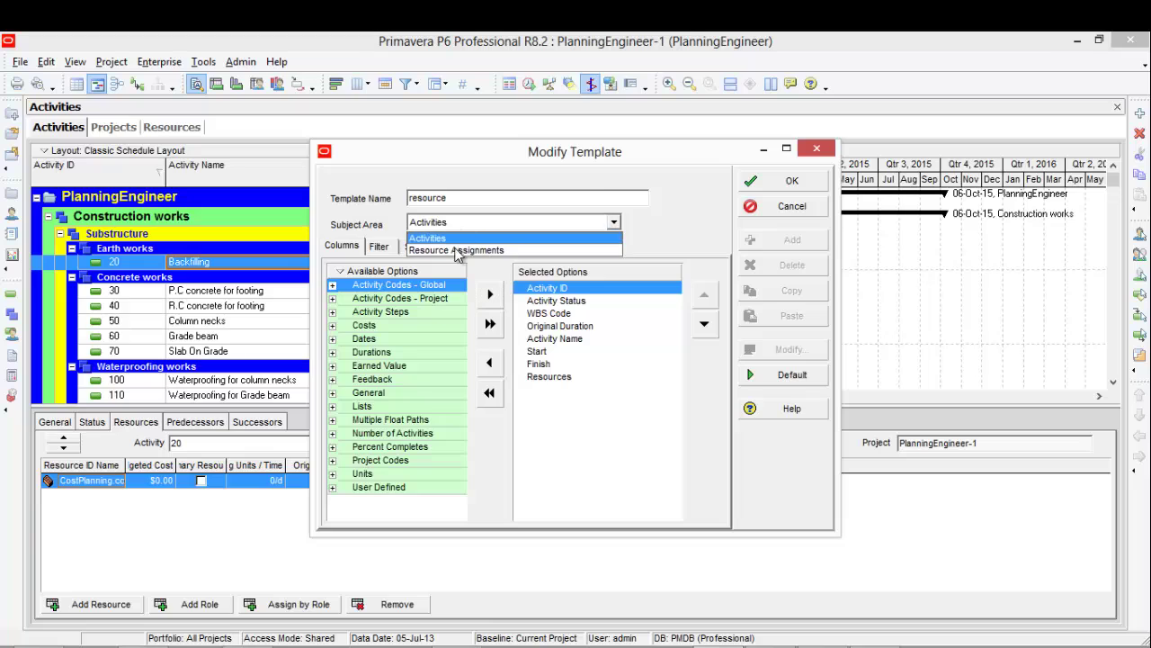
pyautogui.click(456, 251)
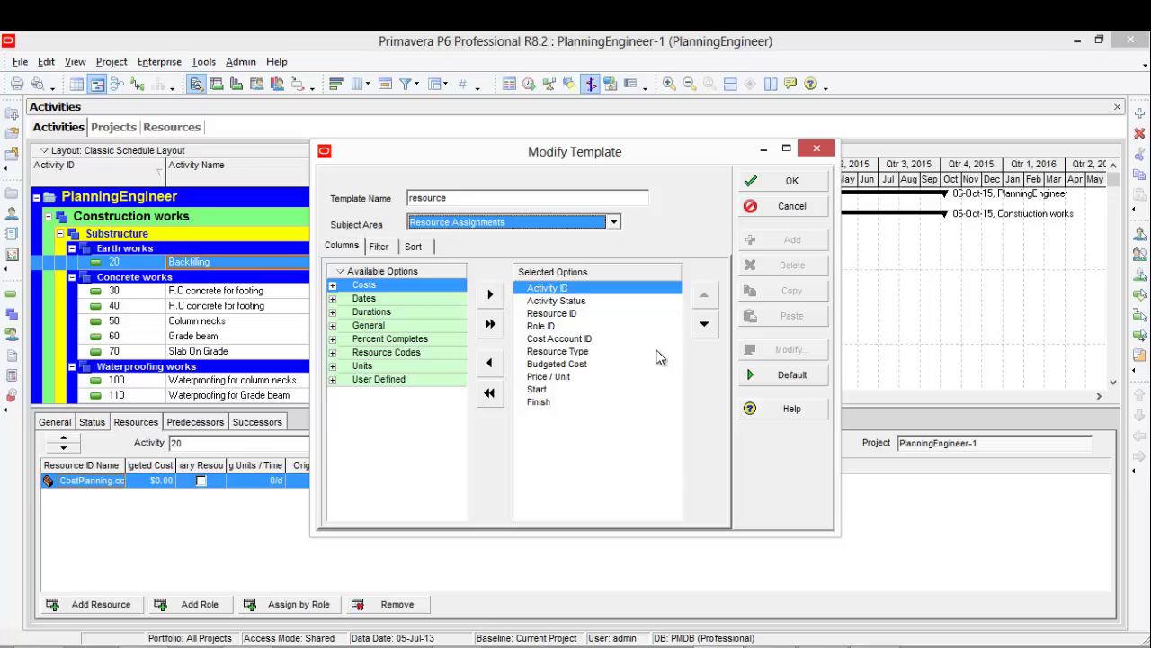
pyautogui.doubleClick(575, 364)
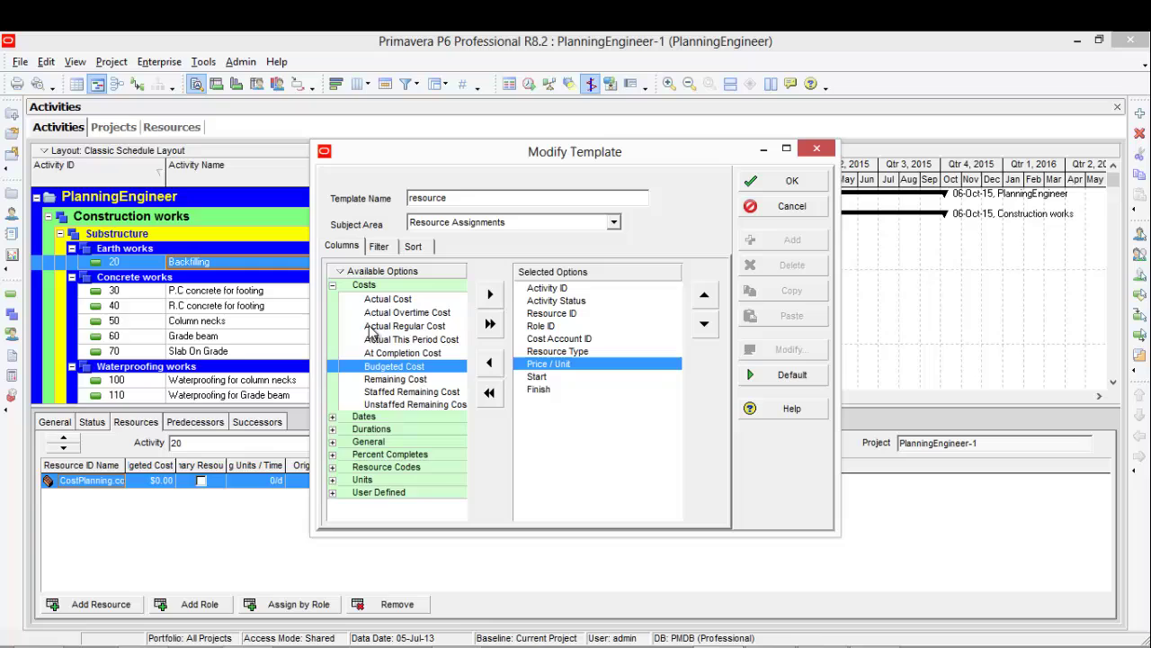
pyautogui.doubleClick(378, 366)
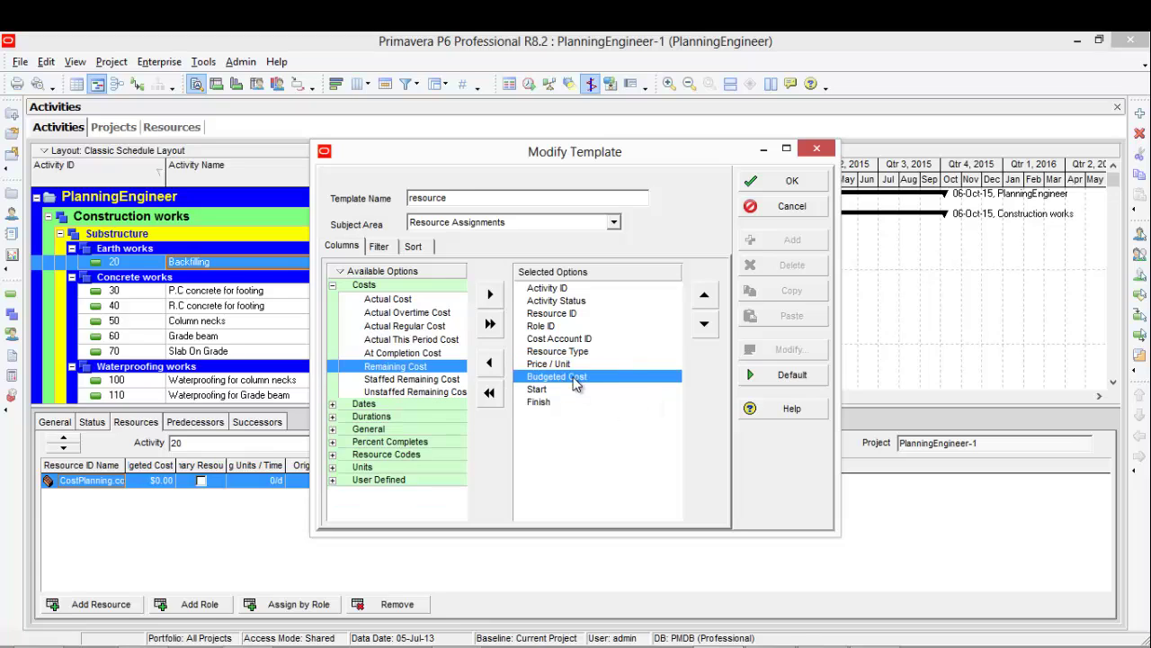
pyautogui.click(790, 182)
# Complete the export with the resource template to PlanningEngineer-1.xls in the Lesson 6 folder
pyautogui.click(689, 489)
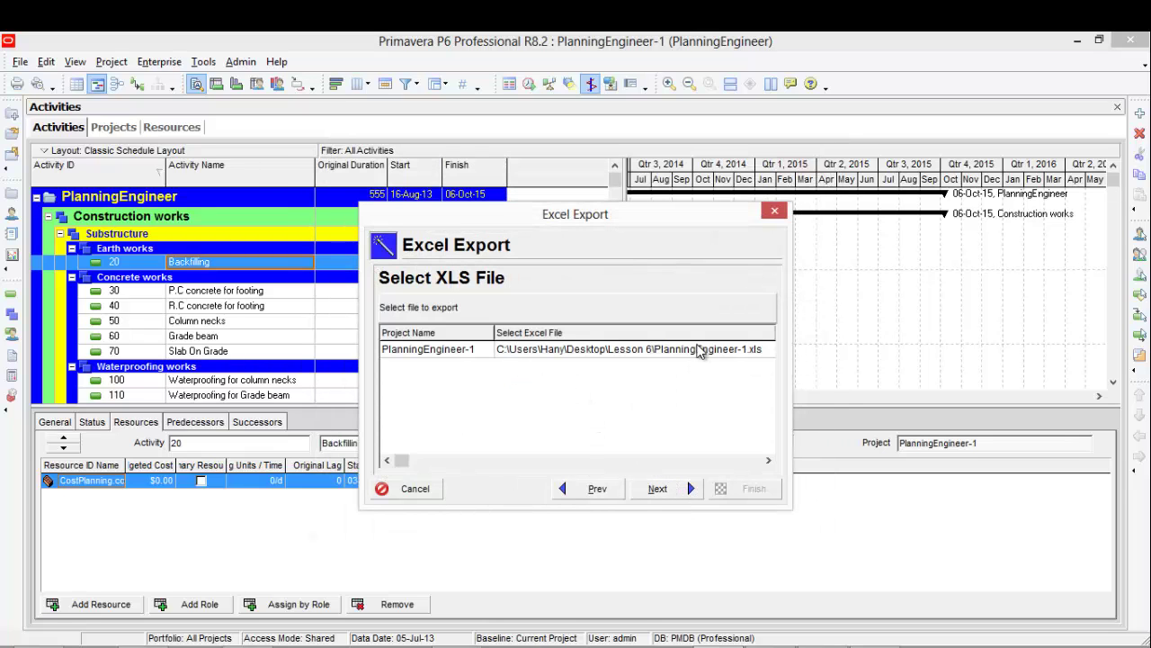
pyautogui.click(661, 493)
pyautogui.click(752, 489)
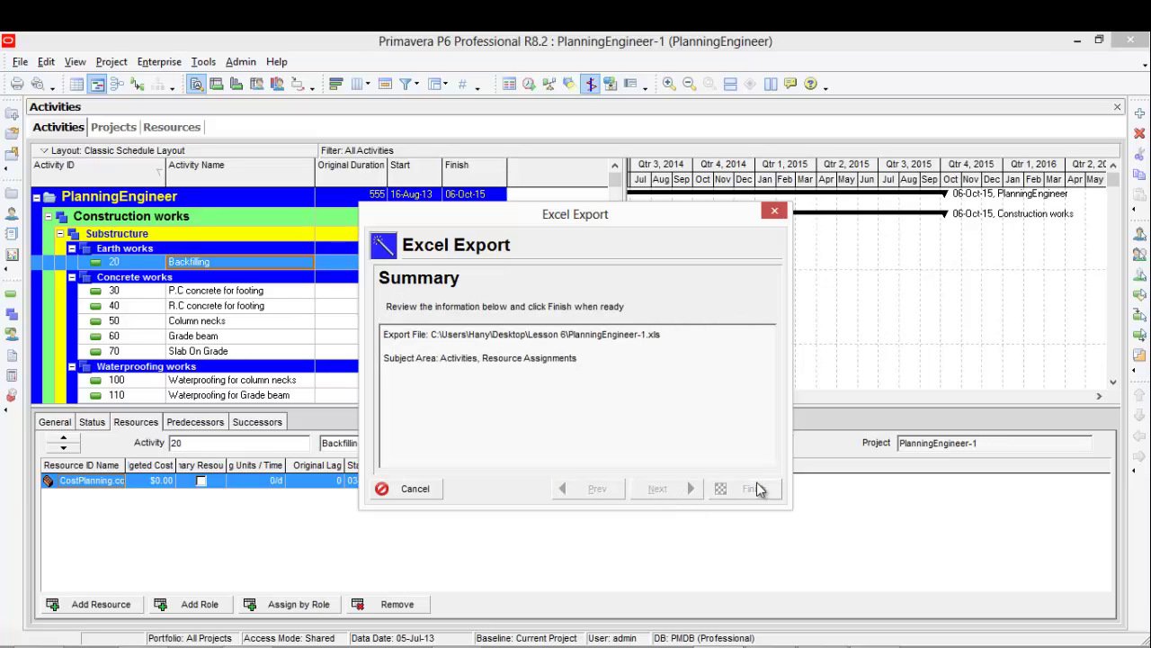
pyautogui.click(759, 489)
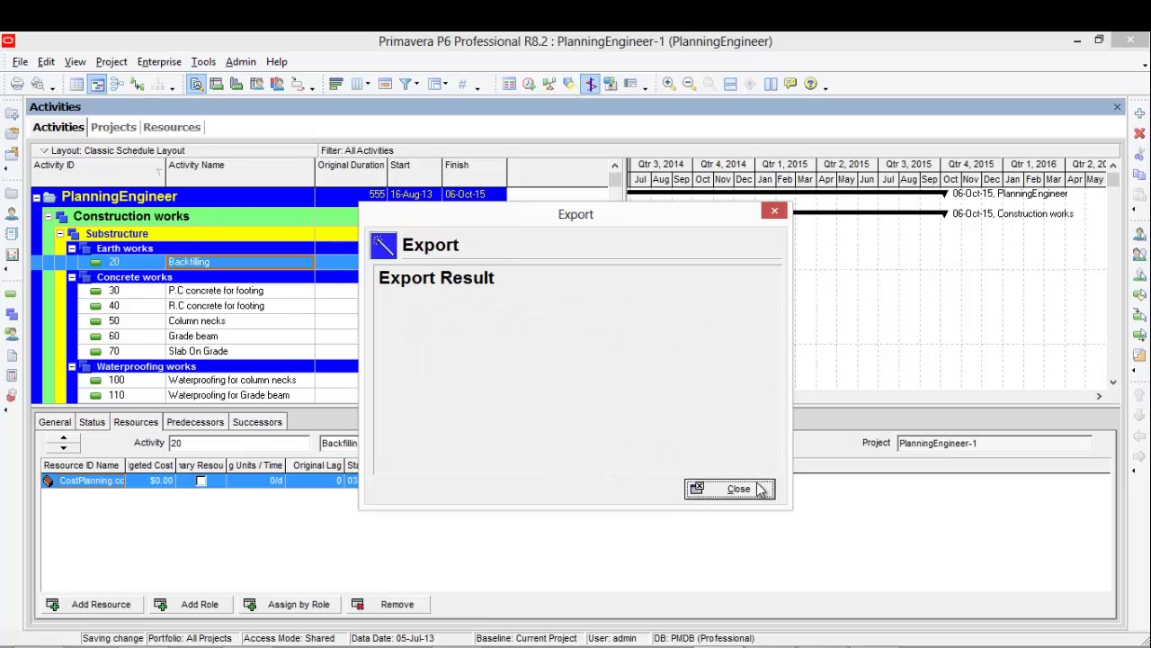
# Open the exported PlanningEngineer-1.xls from the Lesson 6 folder in Excel and show its TASKRSRC sheet
pyautogui.click(56, 644)
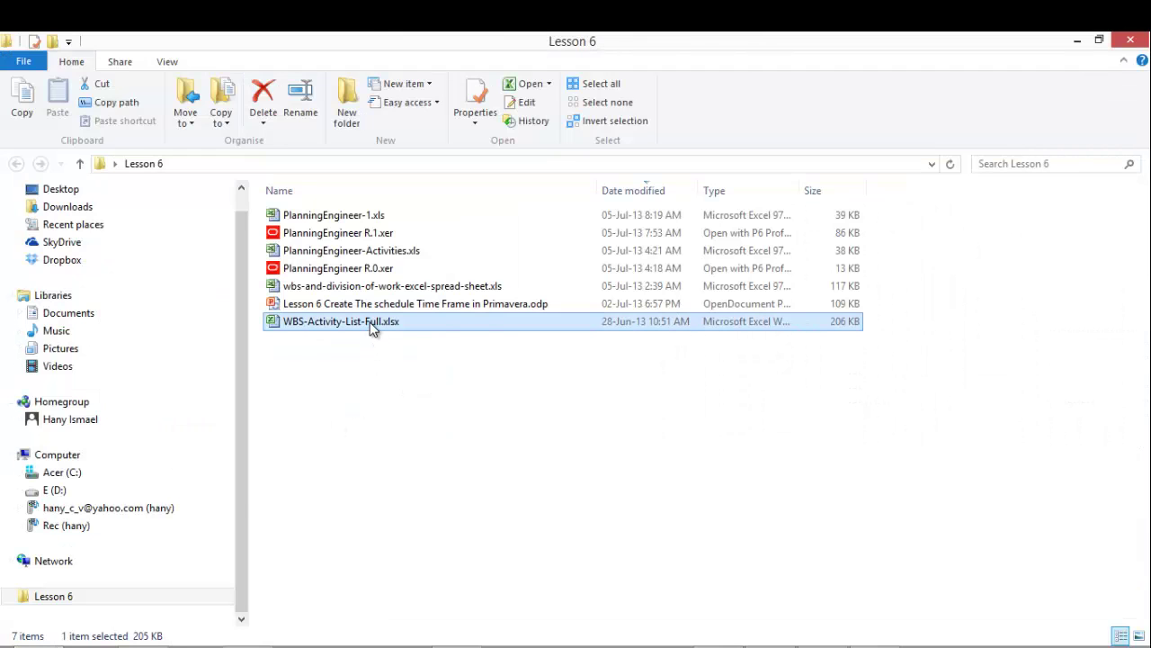
pyautogui.doubleClick(347, 216)
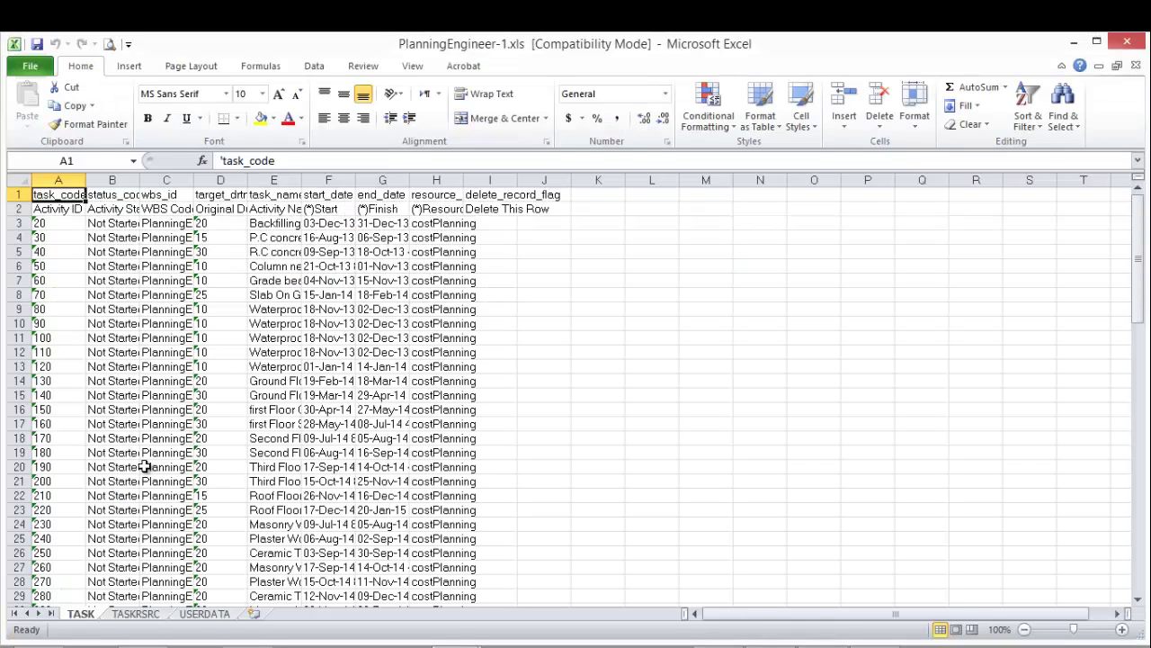
pyautogui.click(136, 613)
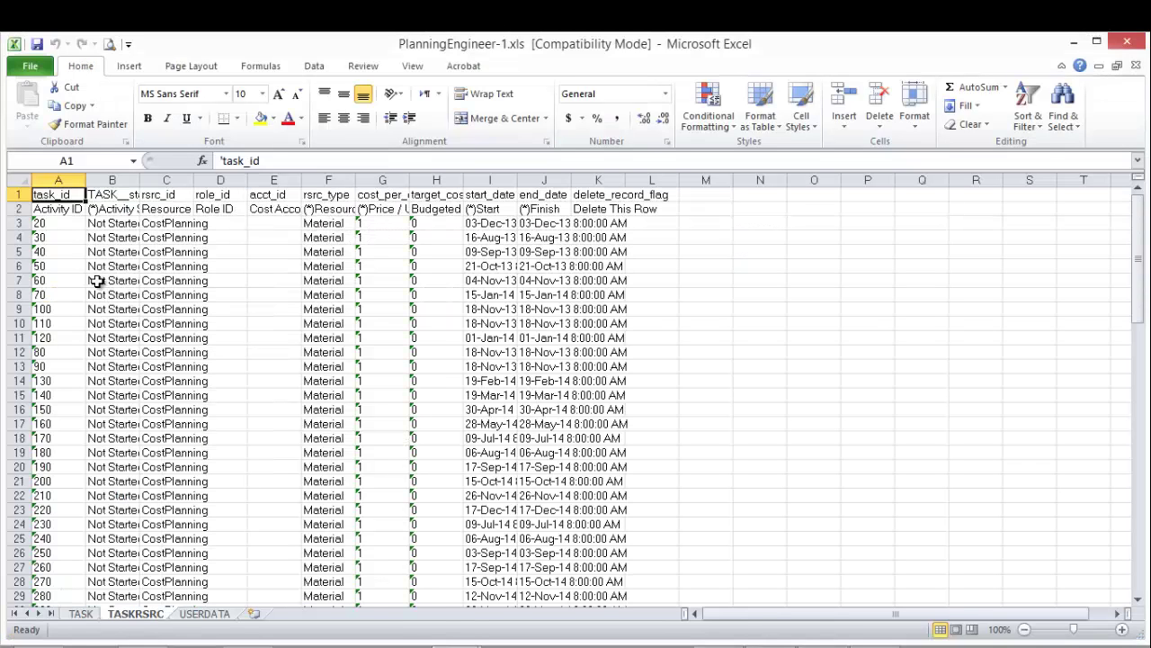
# Autofit the widths of columns A to K on the TASKRSRC sheet and select the first Budgeted Cost cell, H3
pyautogui.click(65, 180)
pyautogui.keyDown('shift'); pyautogui.click(620, 180); pyautogui.keyUp('shift')
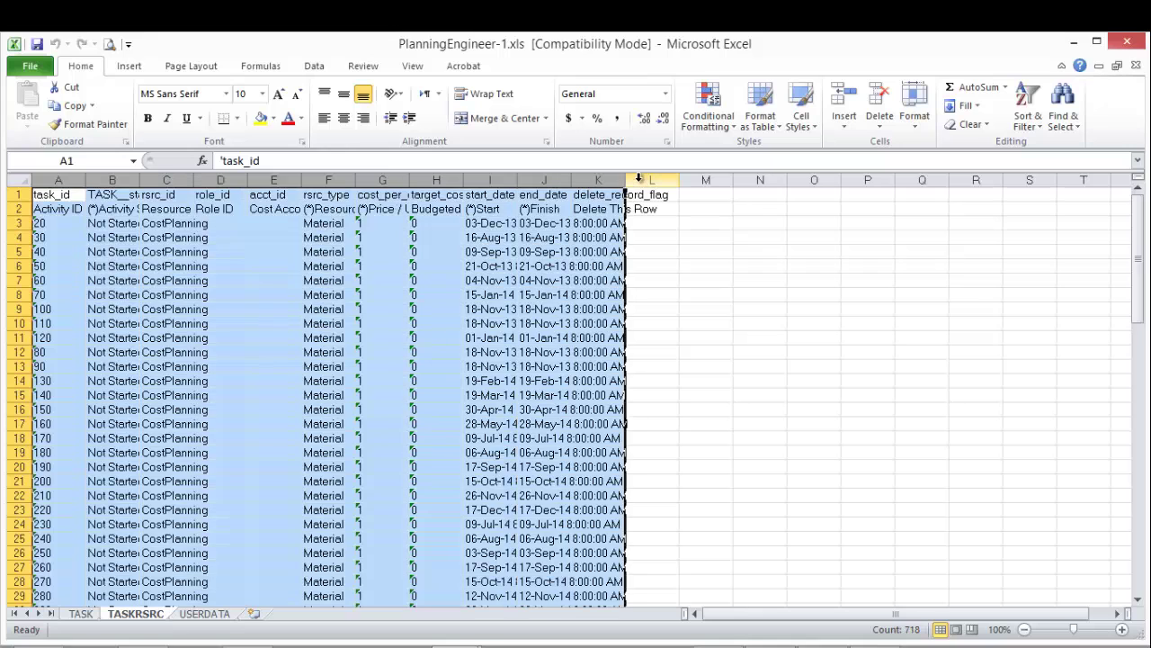
pyautogui.doubleClick(626, 180)
pyautogui.click(499, 339)
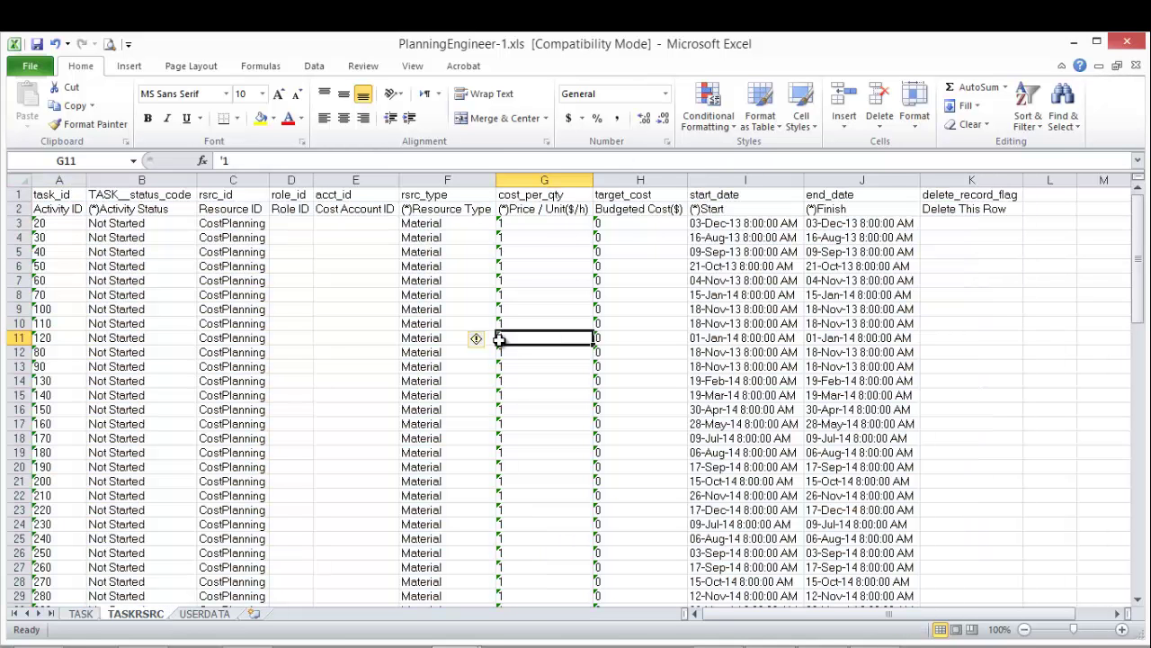
pyautogui.click(637, 222)
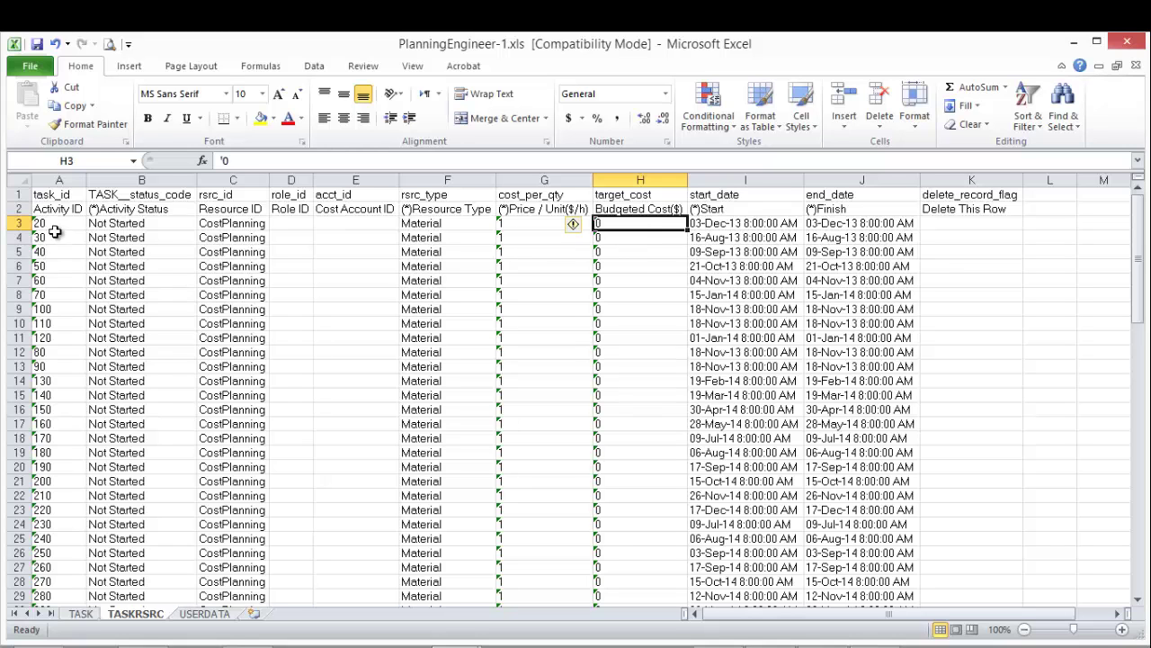
# Copy the activity IDs in A3:A89 of TASKRSRC into column A of a new sheet in WBS-Activity-List-Full.xlsx, starting at A1
pyautogui.moveTo(50, 225); pyautogui.dragTo(31, 582)
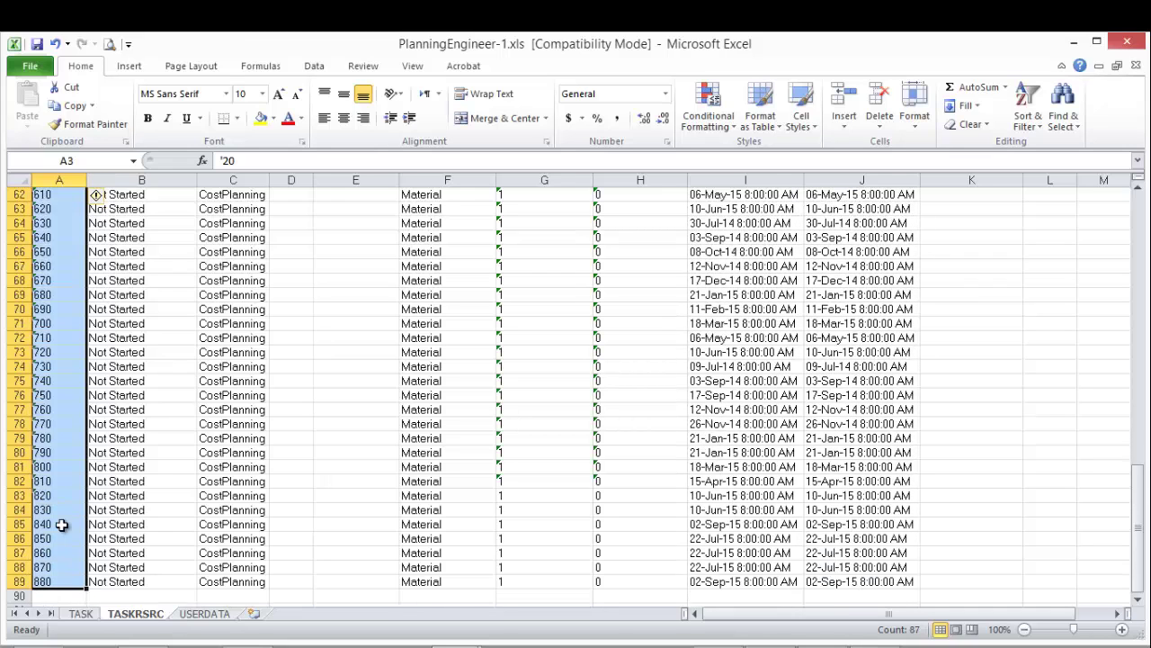
pyautogui.rightClick(56, 505)
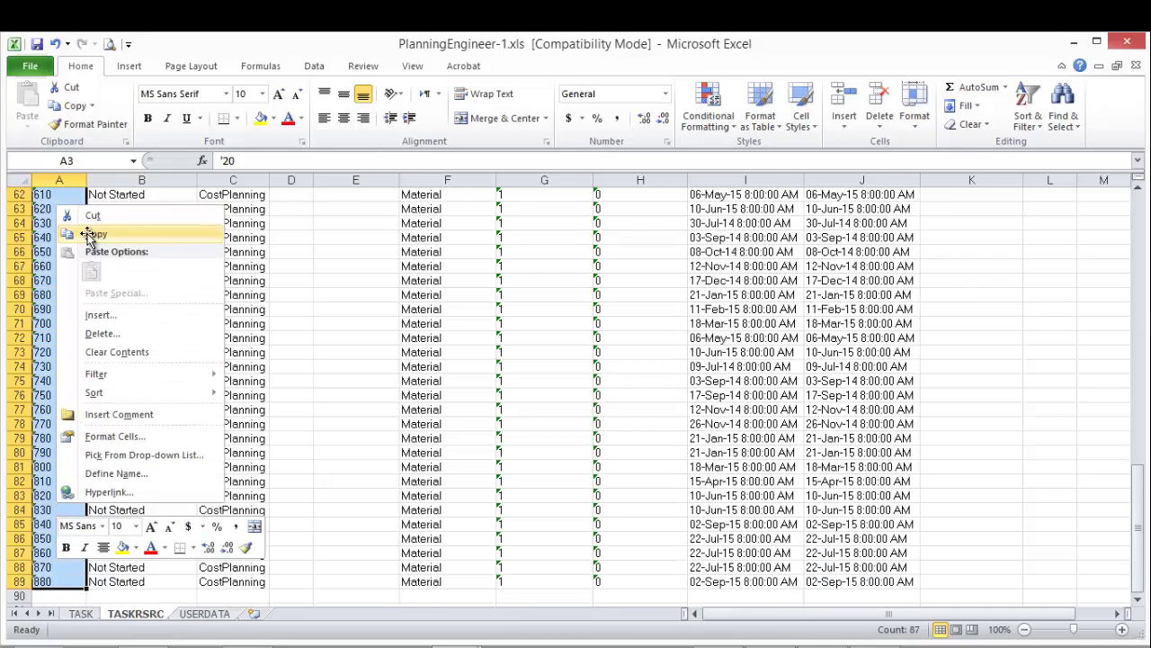
pyautogui.click(94, 234)
pyautogui.moveTo(369, 640)
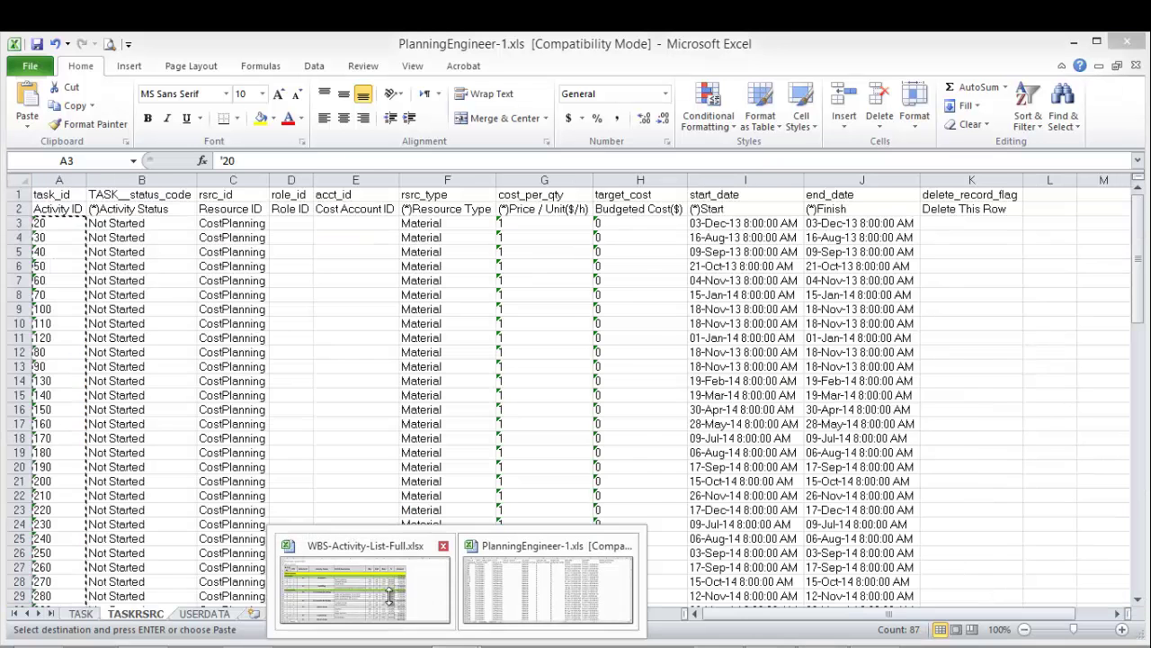
pyautogui.click(389, 597)
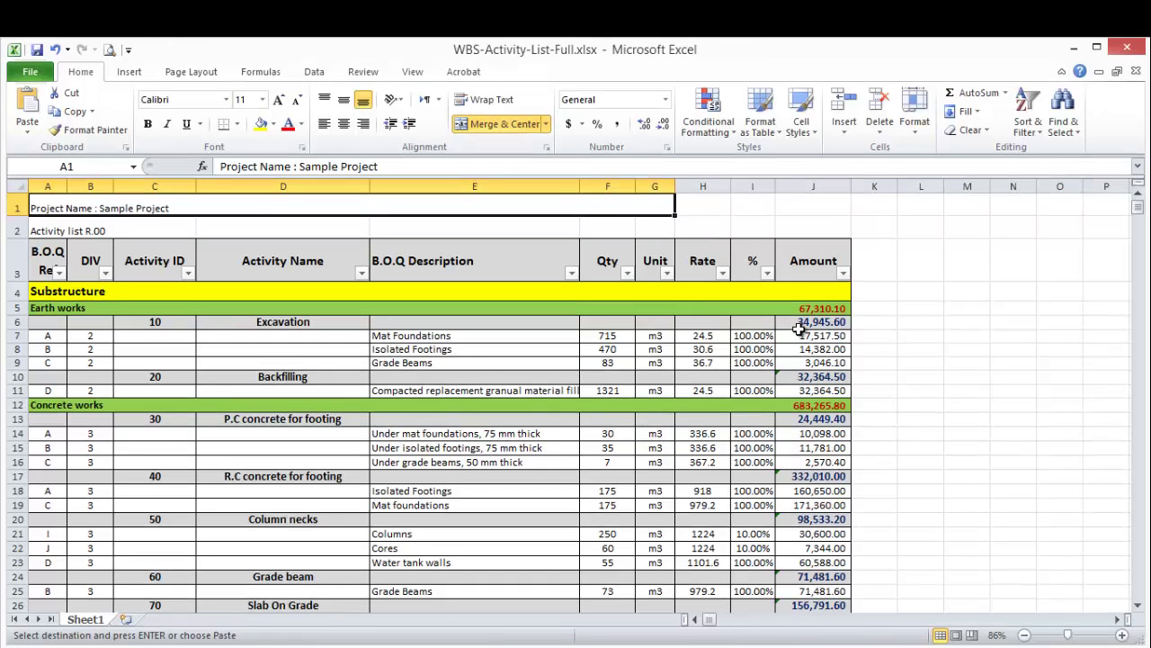
pyautogui.click(126, 619)
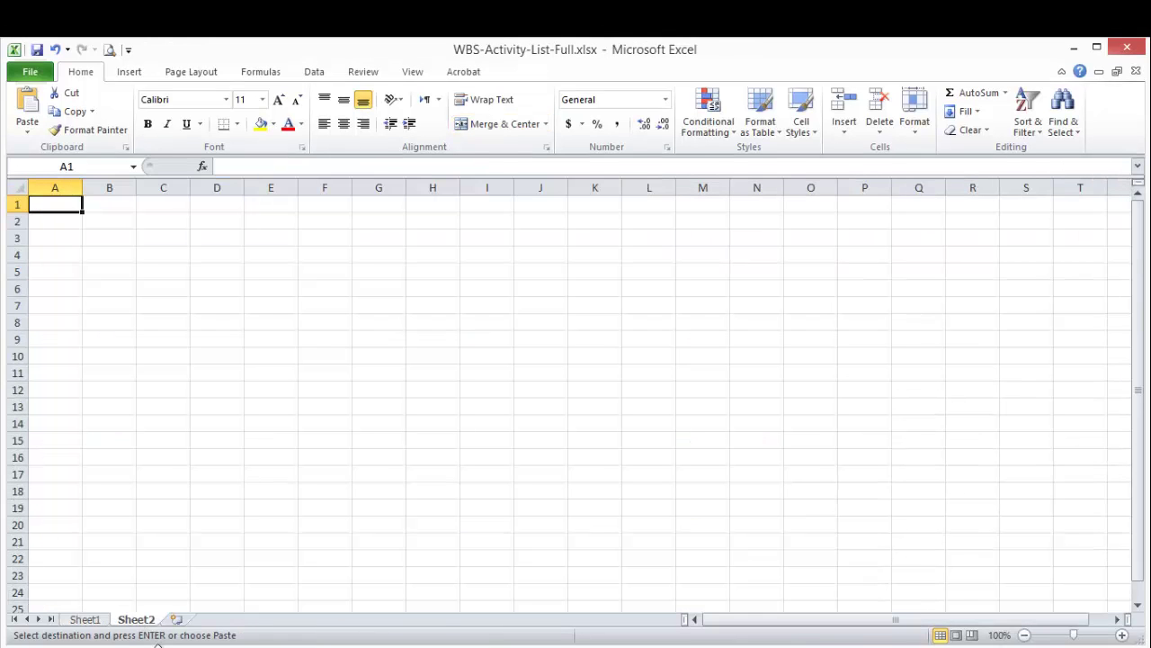
pyautogui.rightClick(58, 207)
pyautogui.click(121, 268)
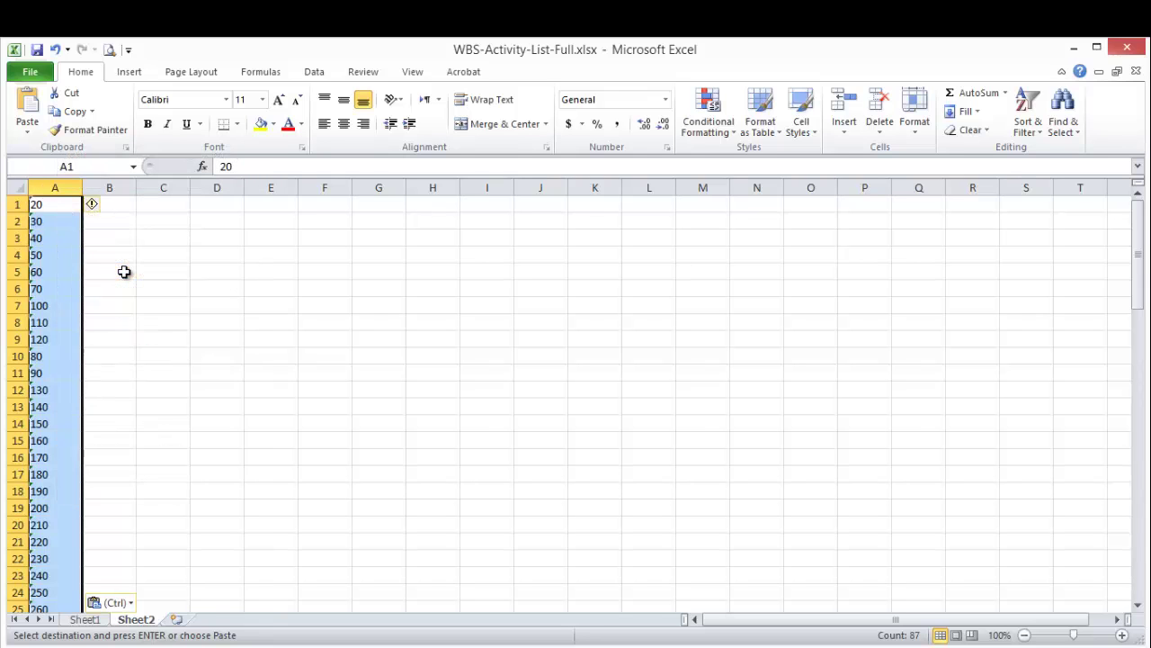
# Widen column A on Sheet2 slightly and convert the pasted activity IDs in A1:A87 from text to numbers
pyautogui.moveTo(81, 187); pyautogui.dragTo(31, 575)
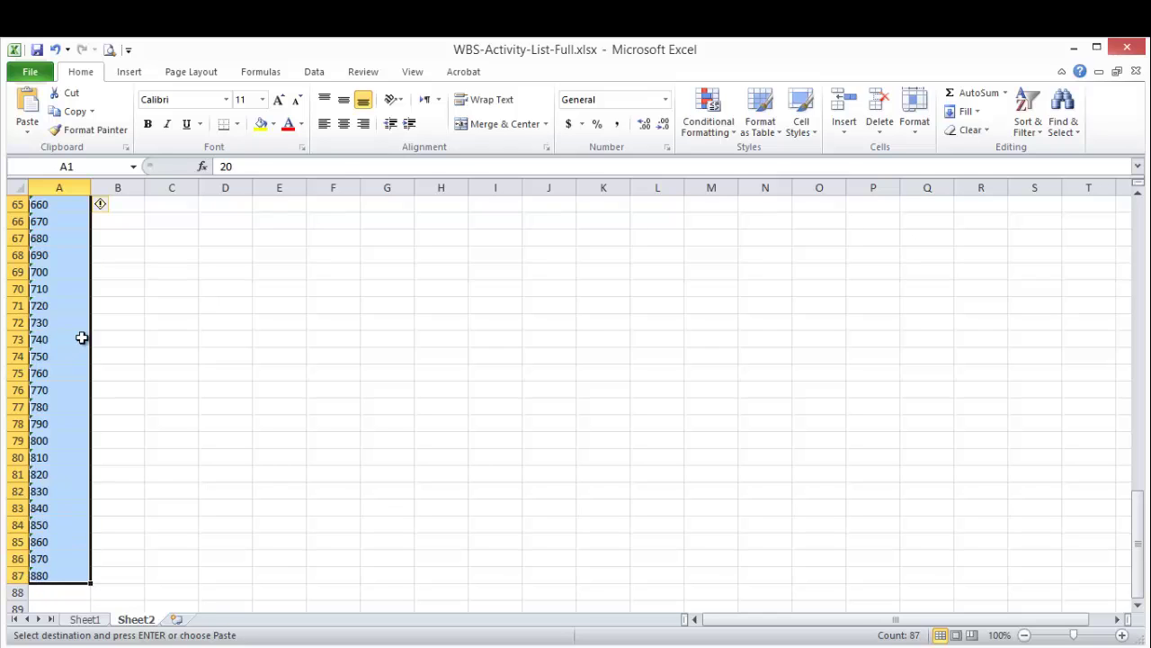
pyautogui.click(191, 72)
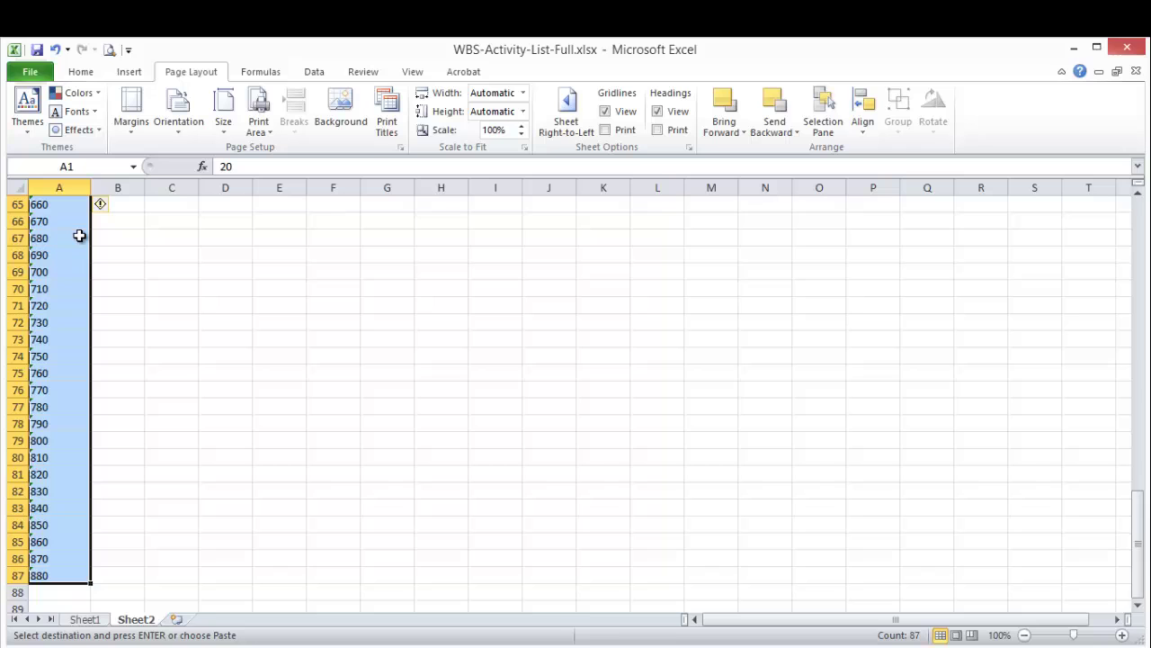
pyautogui.scroll(9, 64, 286)
pyautogui.scroll(12, 64, 286)
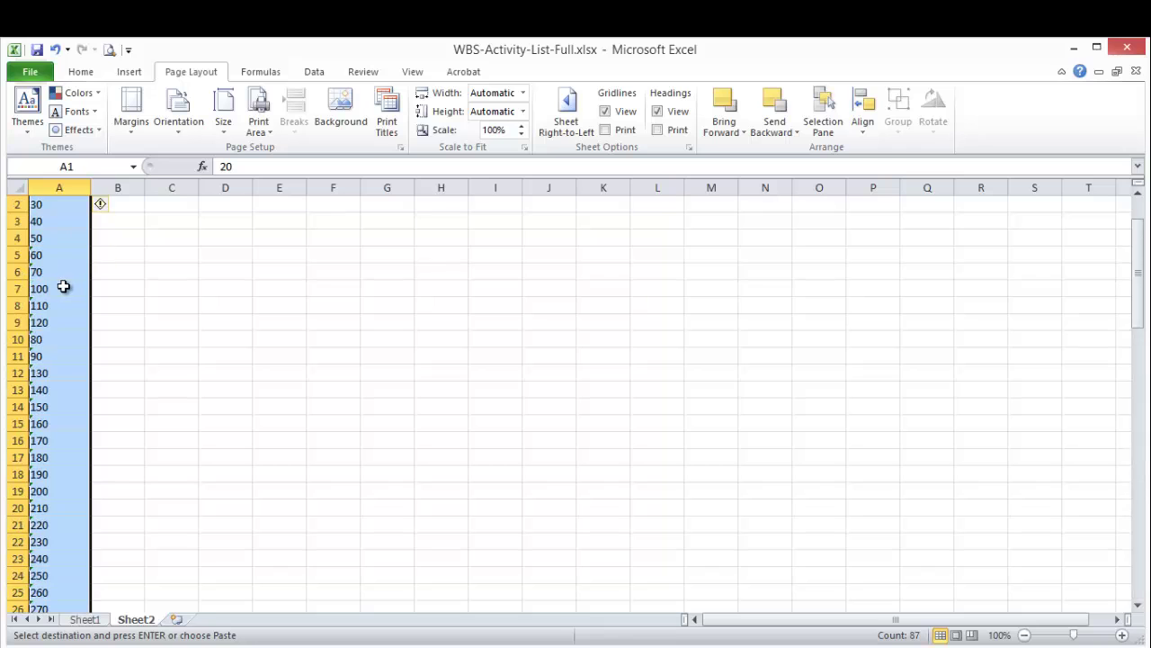
pyautogui.click(103, 206)
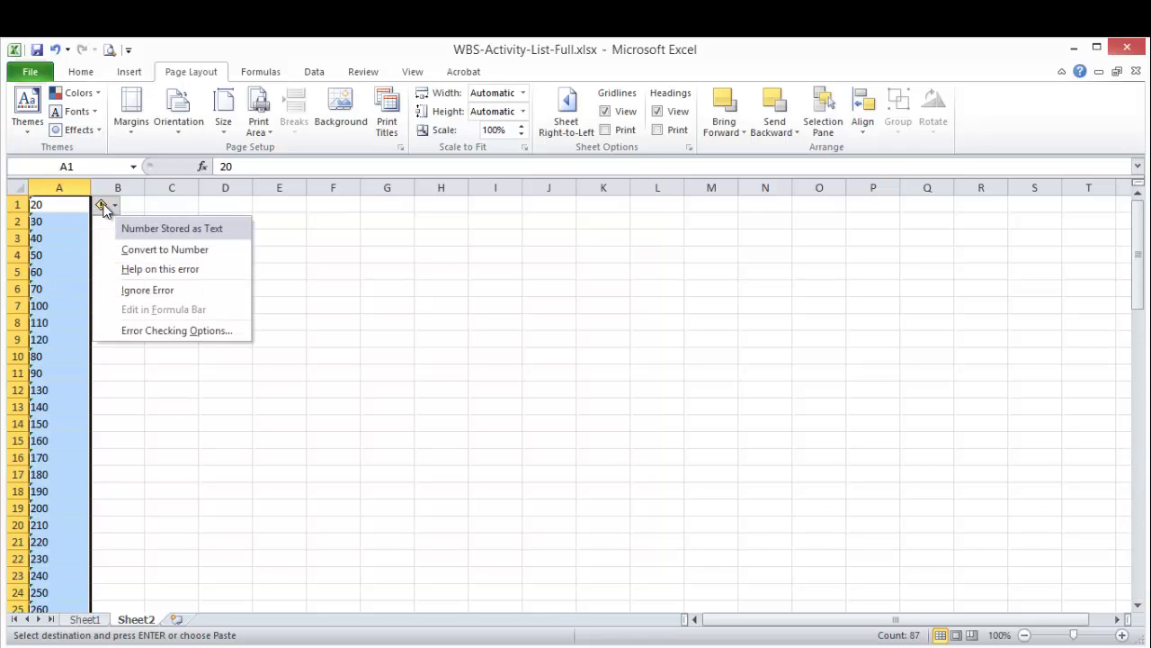
pyautogui.click(174, 249)
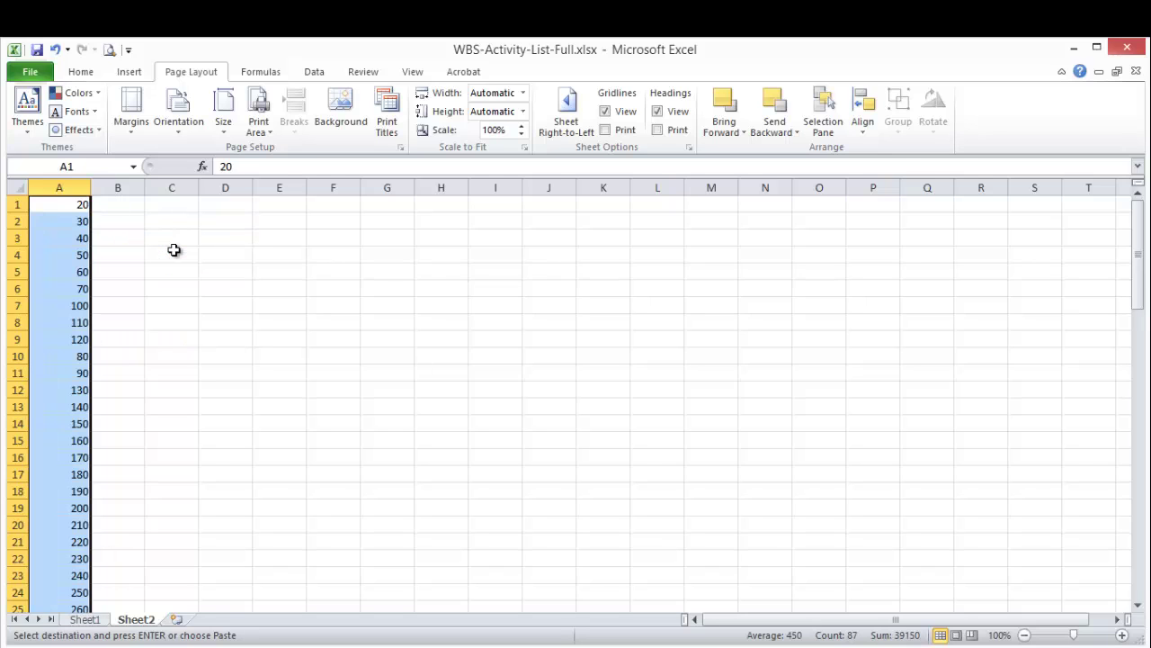
pyautogui.scroll(-20, 79, 206)
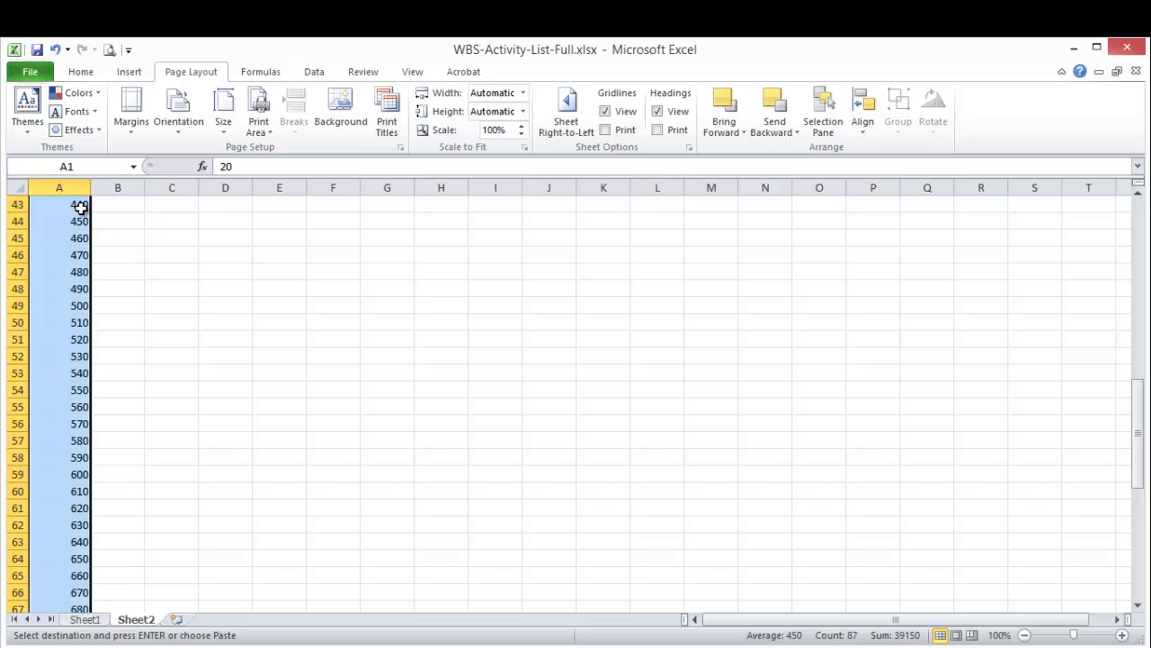
pyautogui.scroll(20, 81, 206)
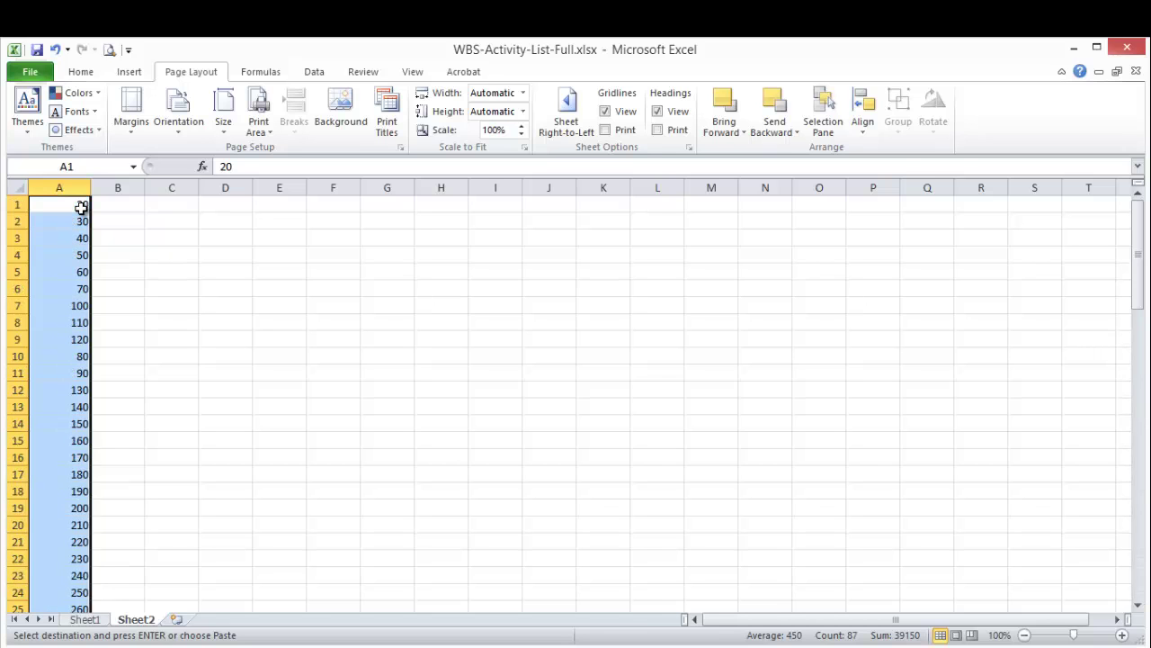
# Start a VLOOKUP formula in B1 of Sheet2 with lookup value A1 and the table array Sheet1!C6:J2047
pyautogui.click(85, 619)
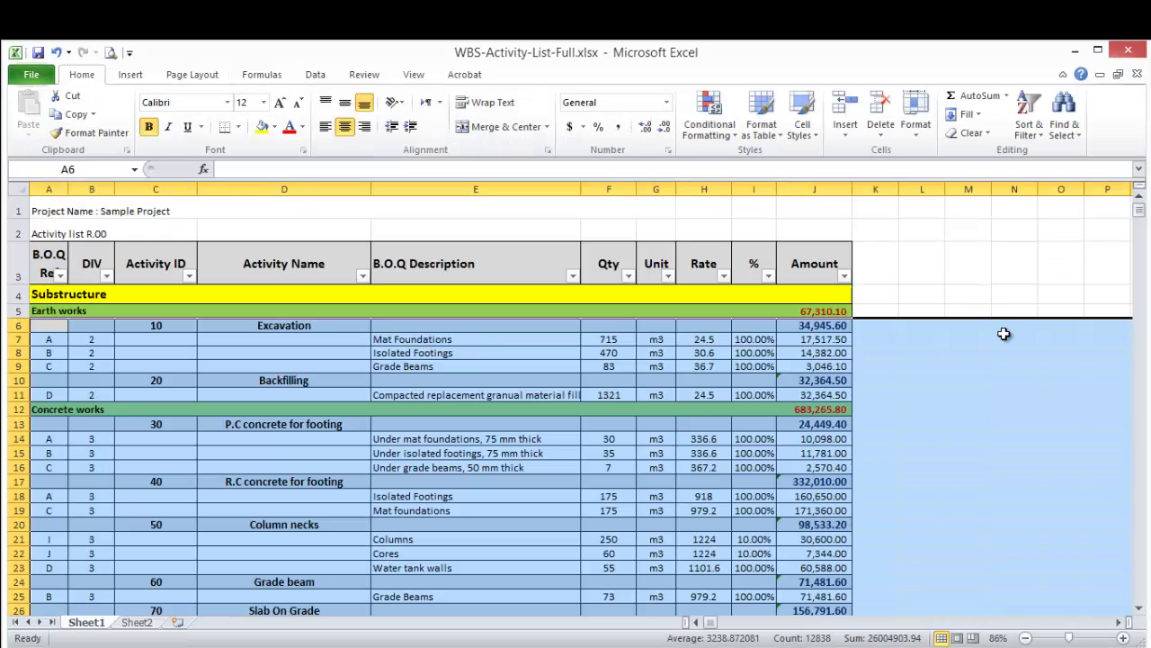
pyautogui.click(135, 622)
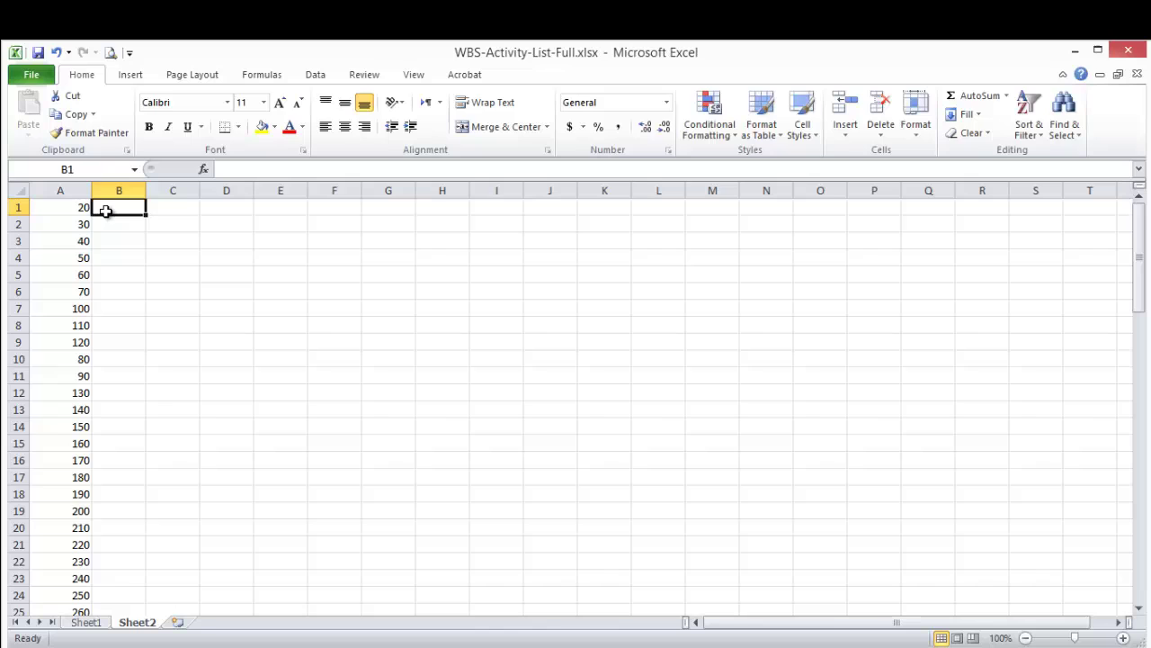
pyautogui.write('=vl')
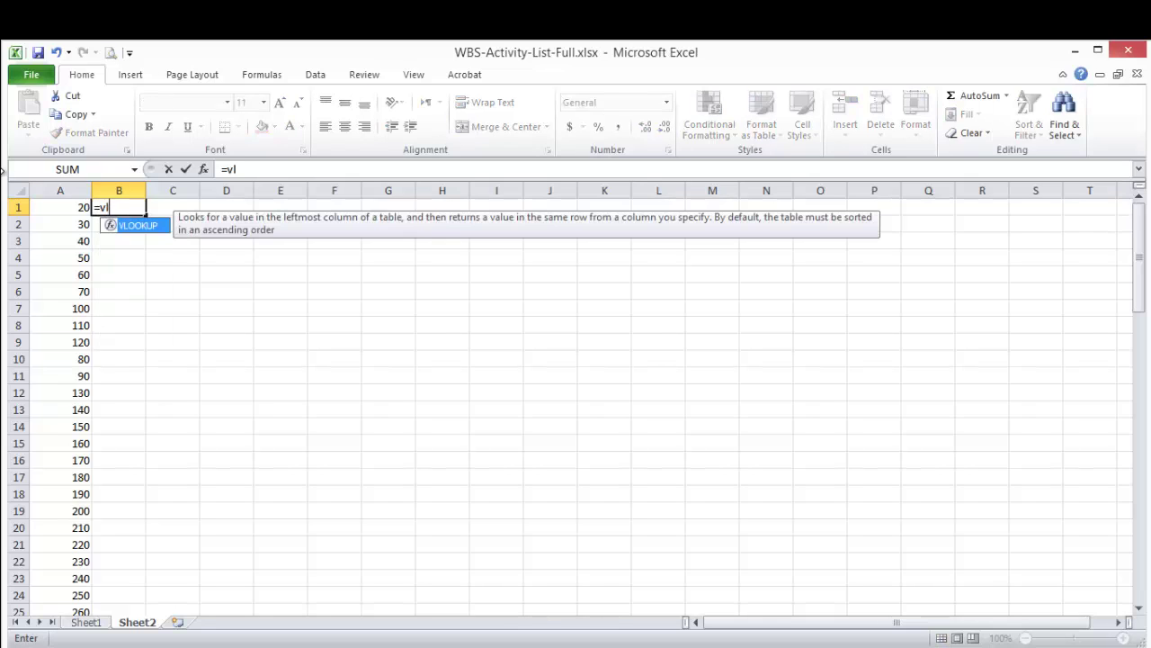
pyautogui.doubleClick(132, 225)
pyautogui.click(69, 210)
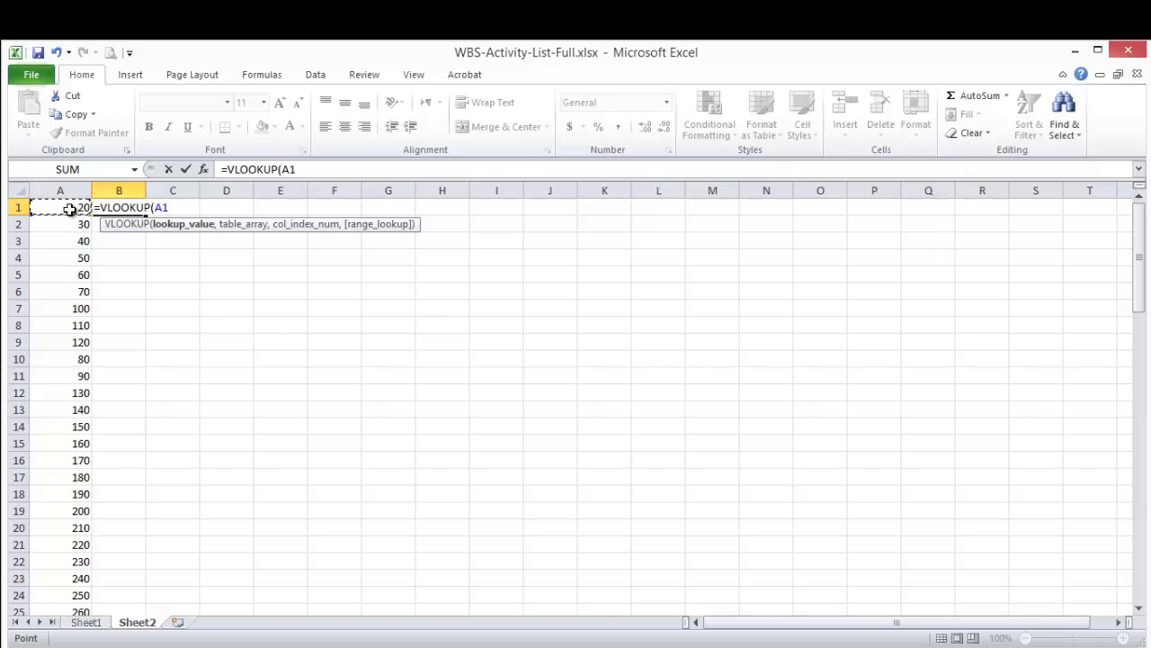
pyautogui.write(',')
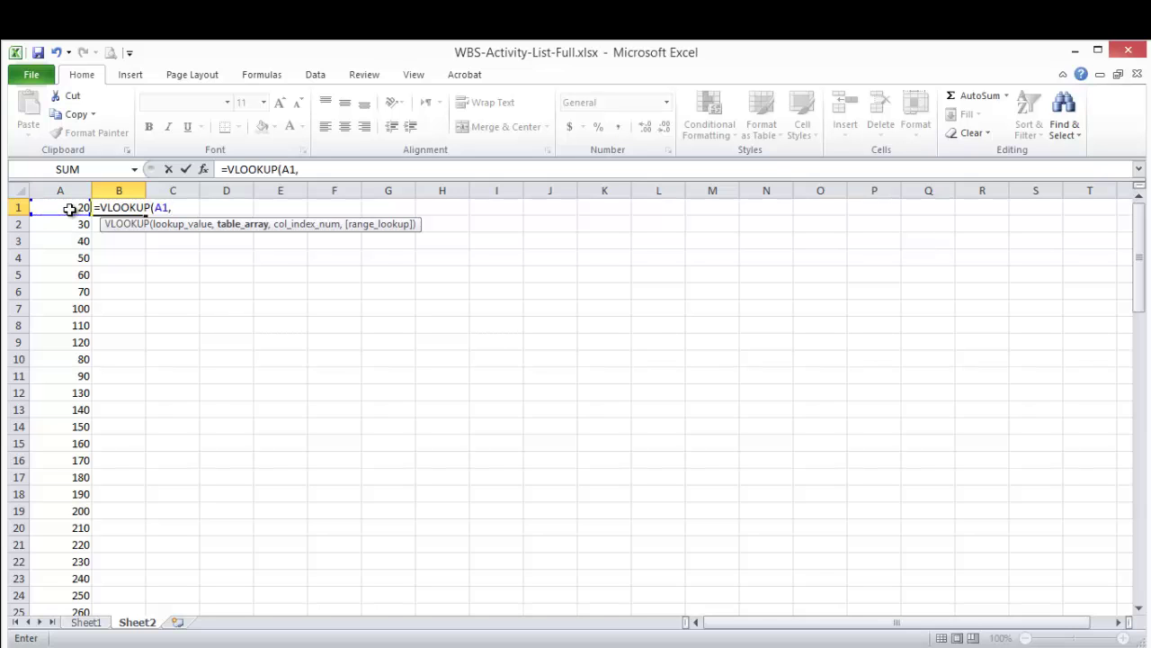
pyautogui.click(86, 621)
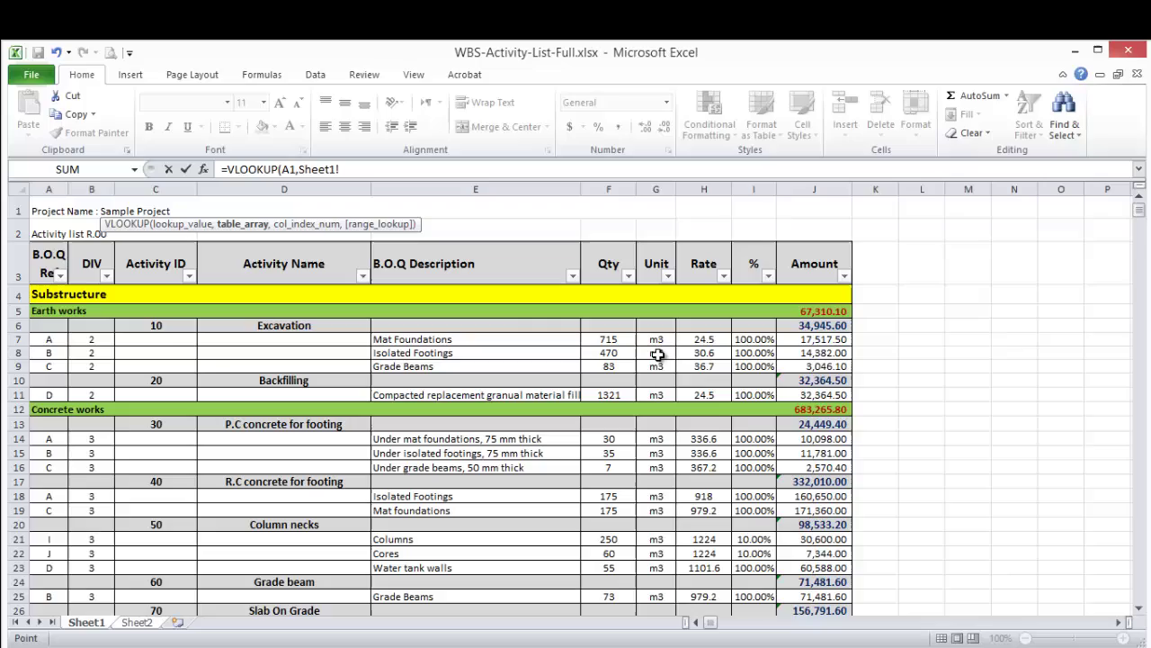
pyautogui.moveTo(159, 330); pyautogui.dragTo(855, 644)
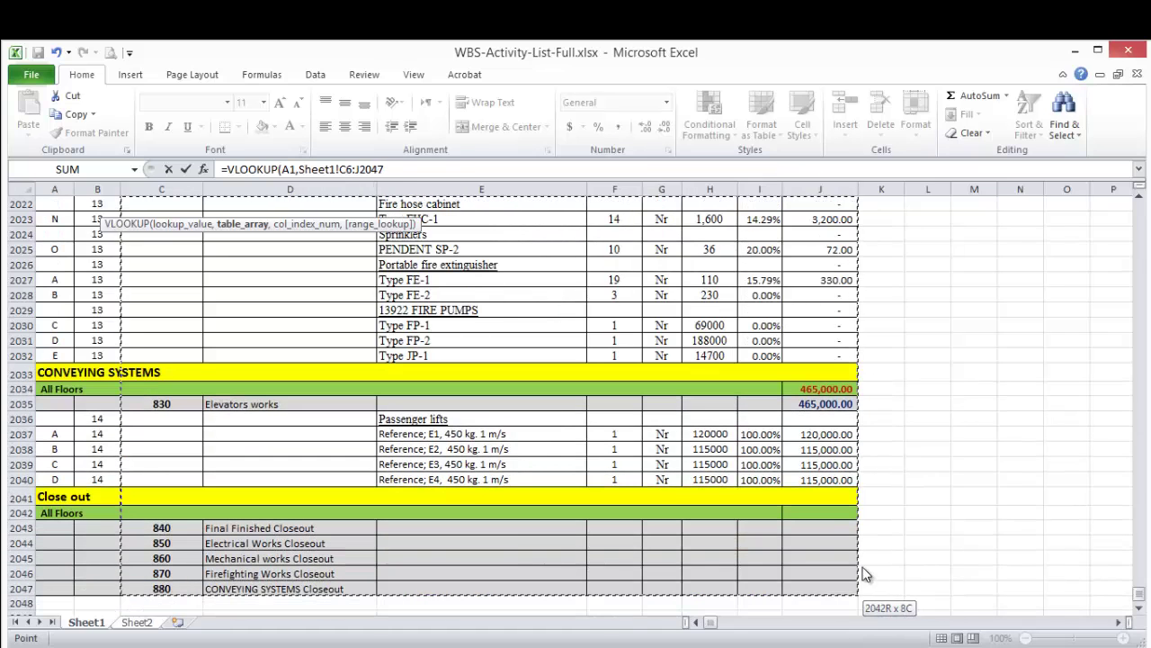
pyautogui.moveTo(866, 573); pyautogui.dragTo(856, 597)
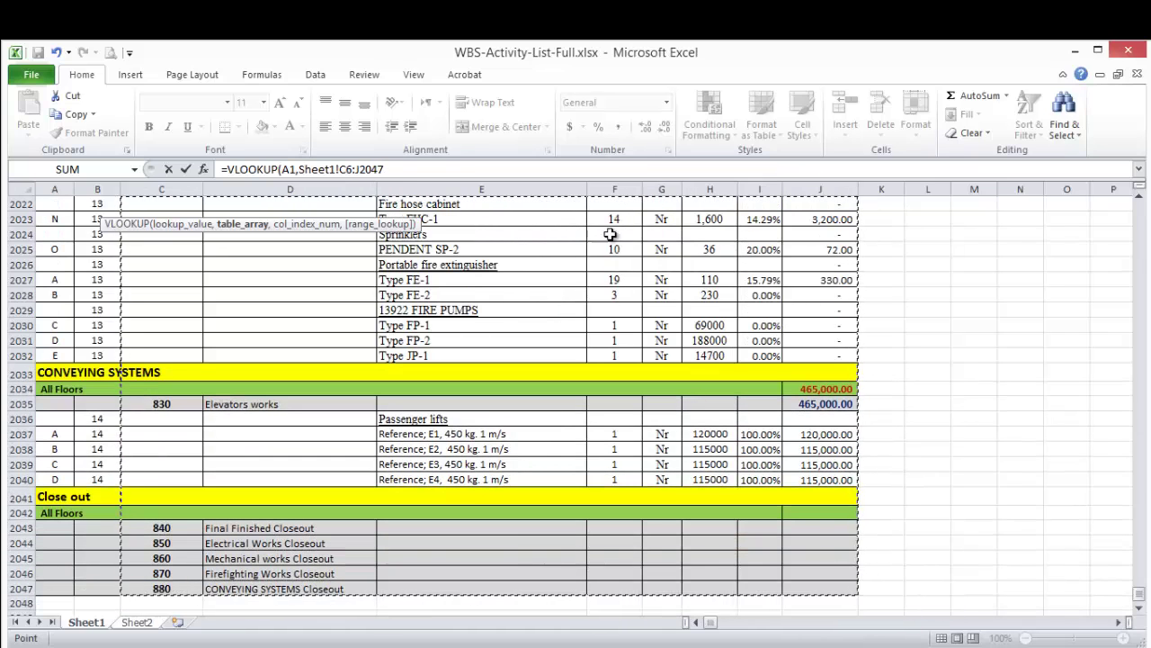
# Complete the B1 VLOOKUP formula with column index 8 and the exact-match option FALSE
pyautogui.click(459, 160)
pyautogui.write(',')
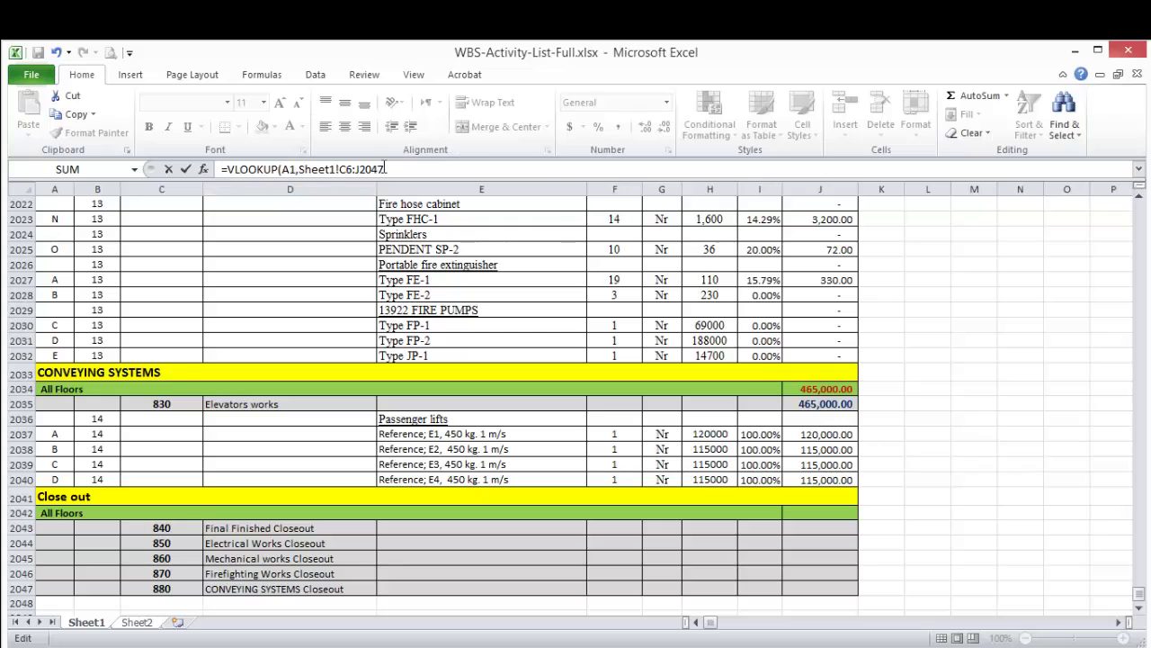
pyautogui.press('BackSpace')
pyautogui.write(',8')
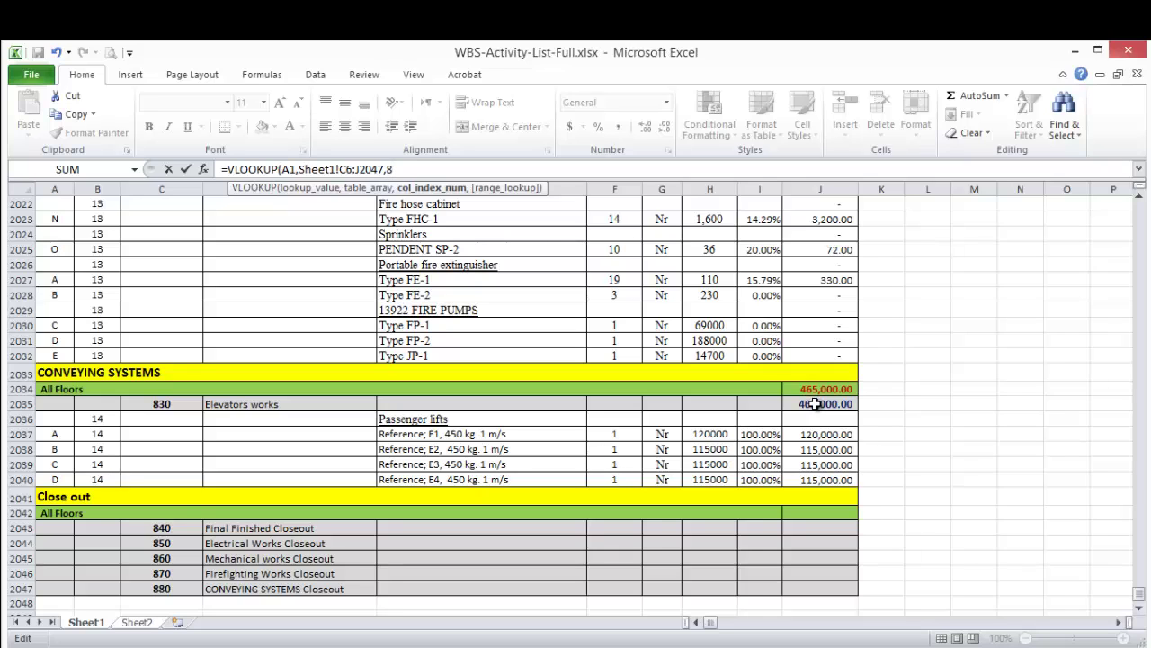
pyautogui.write(',')
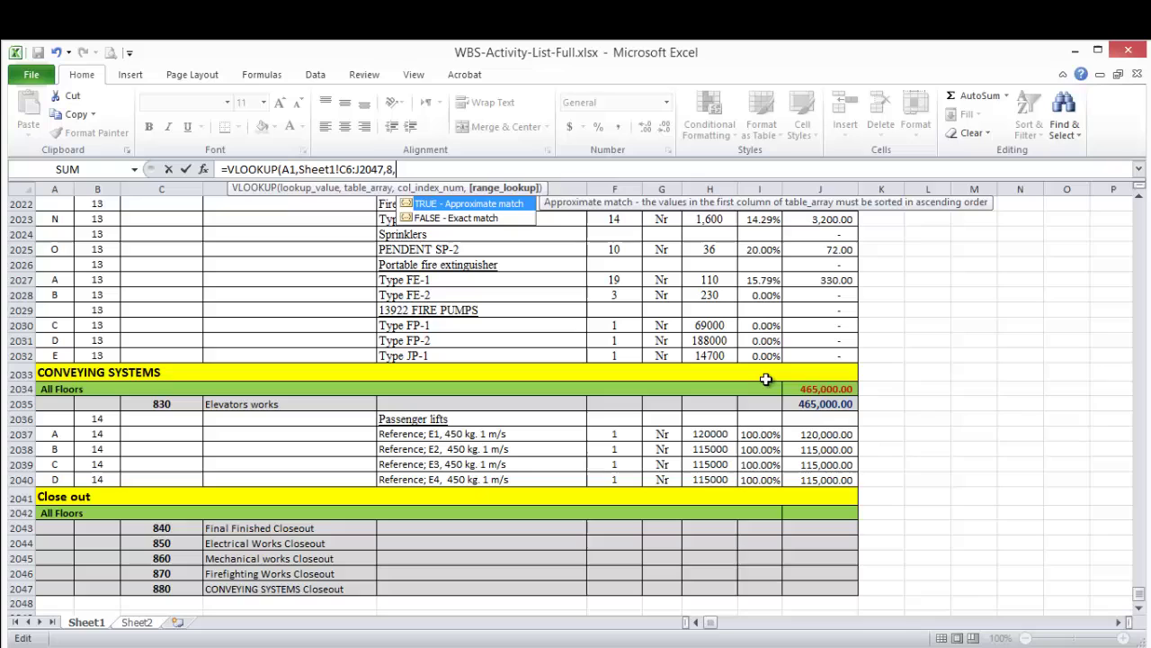
pyautogui.doubleClick(461, 216)
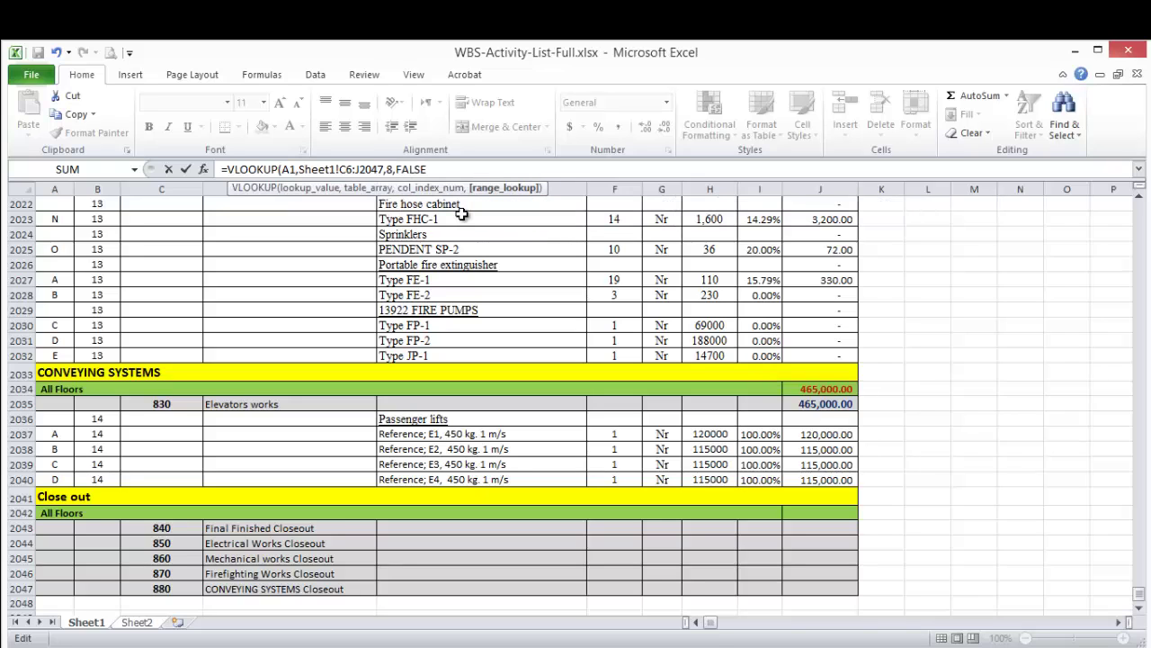
pyautogui.press('Return')
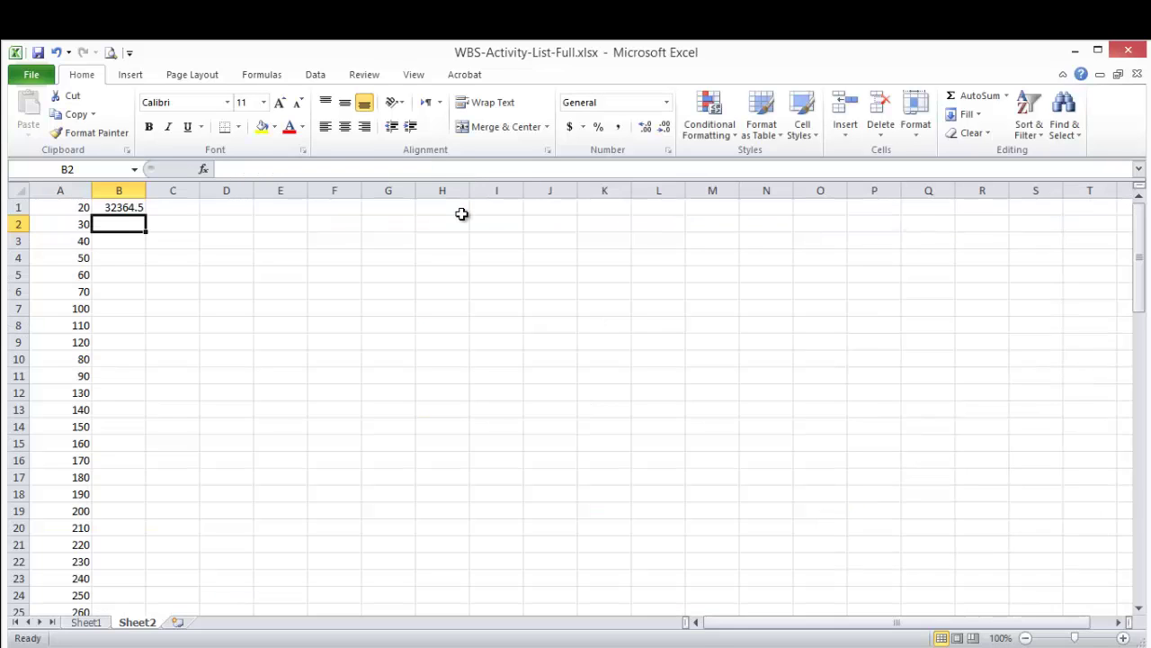
pyautogui.click(124, 207)
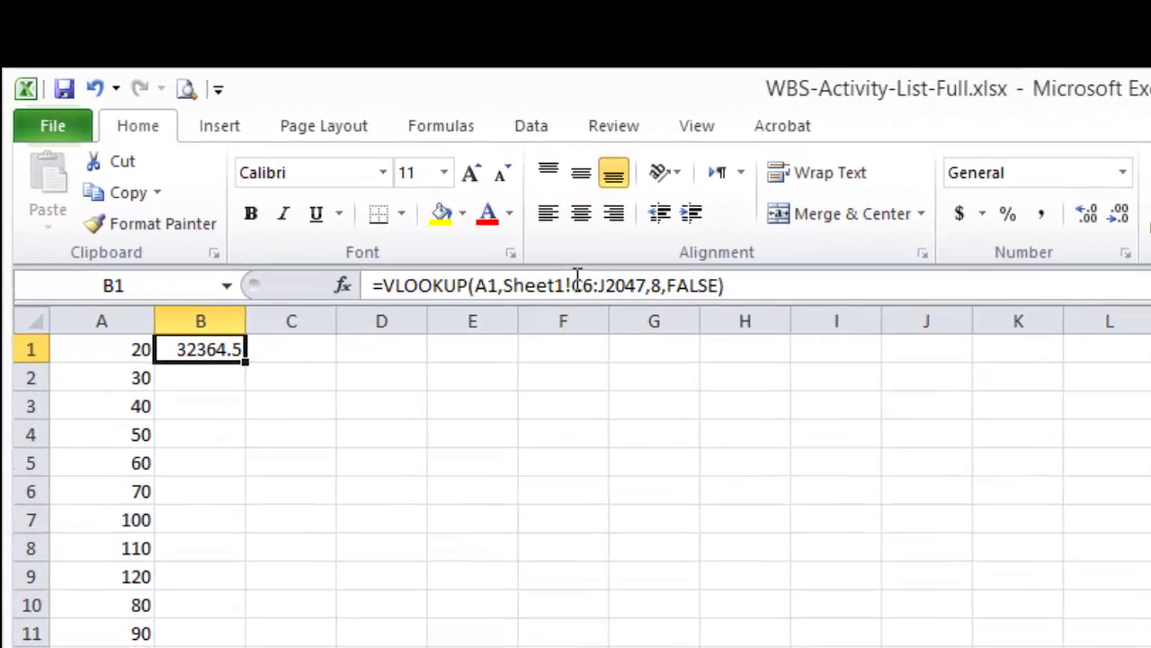
pyautogui.click(340, 169)
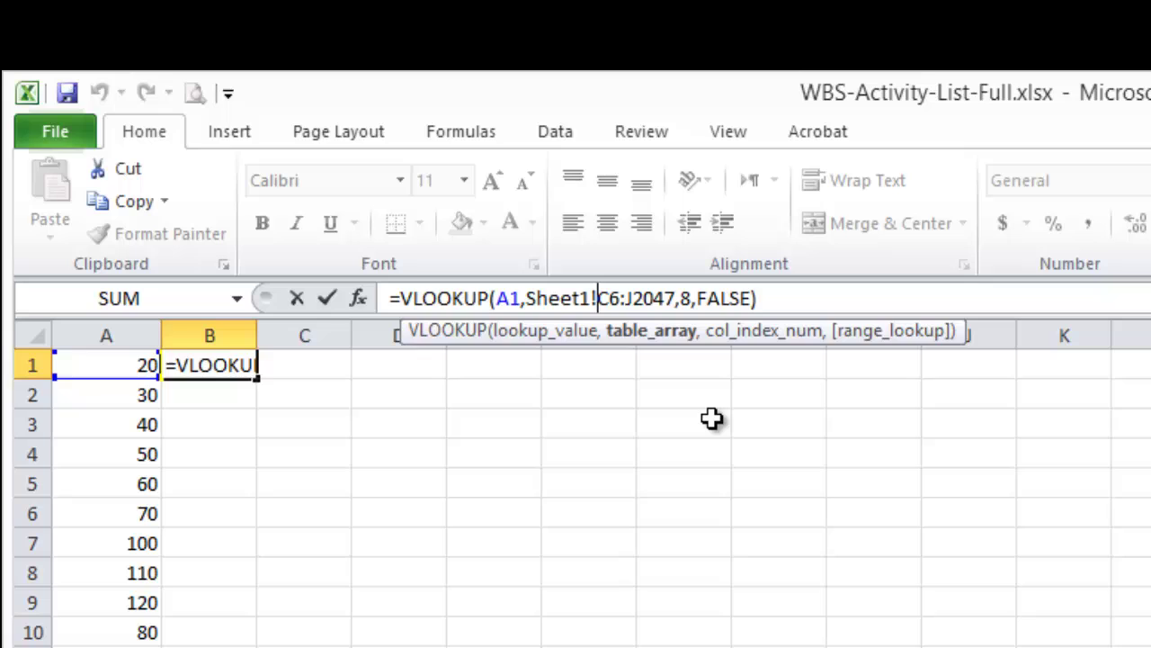
pyautogui.press('Right')
pyautogui.press('Right')
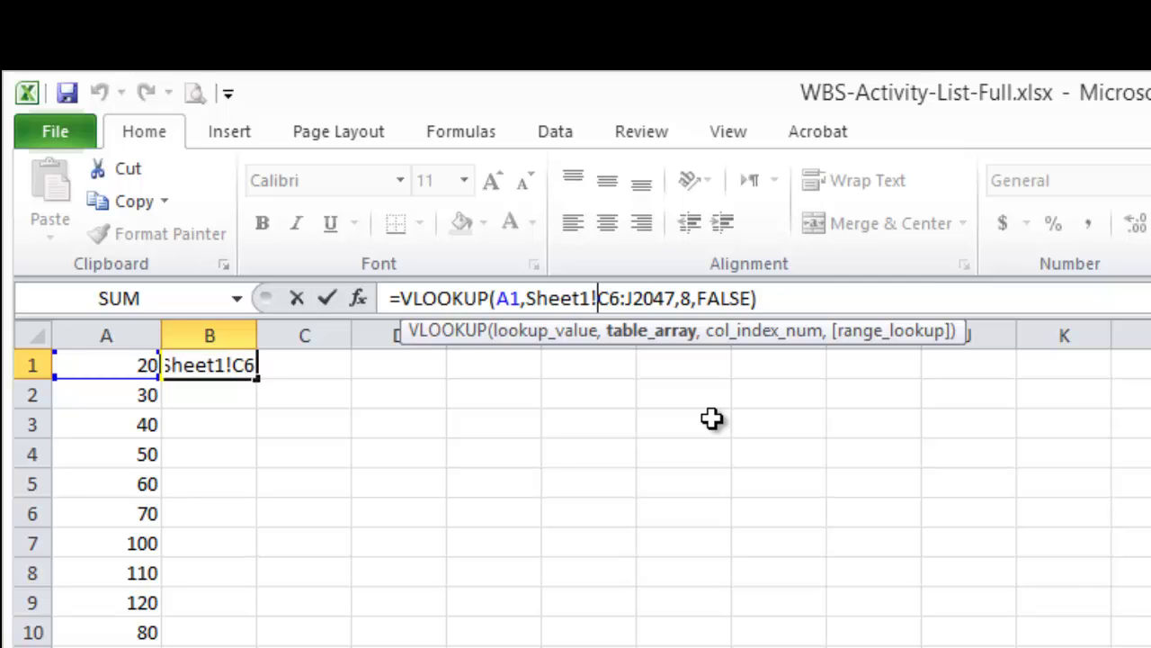
pyautogui.press('F4')
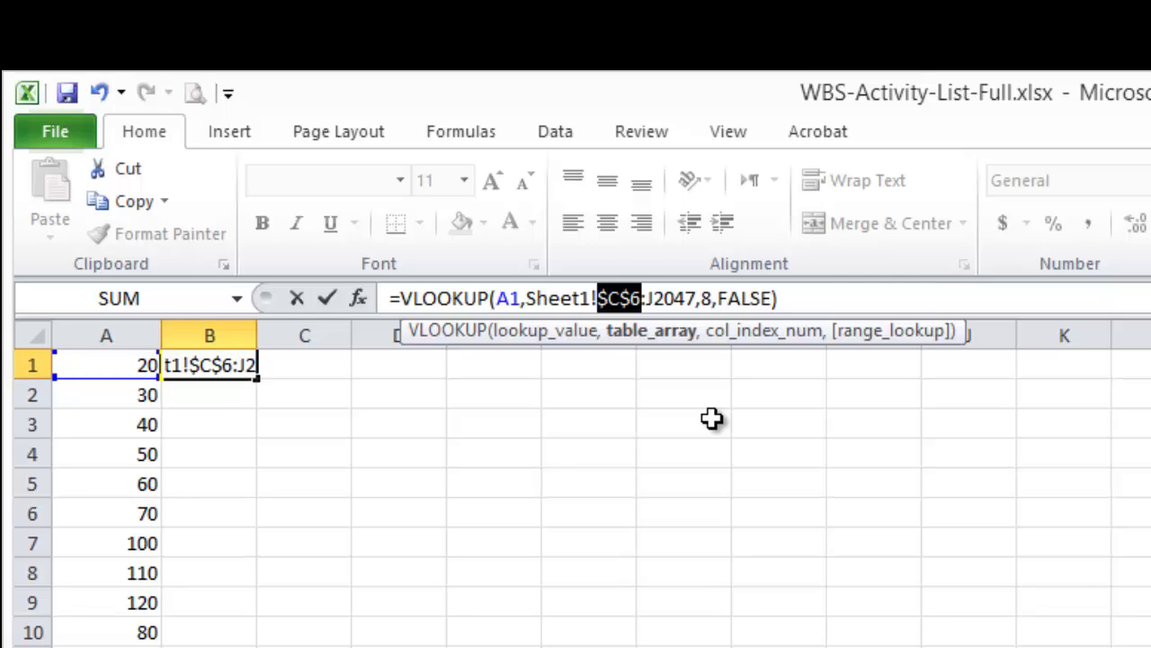
pyautogui.click(651, 298)
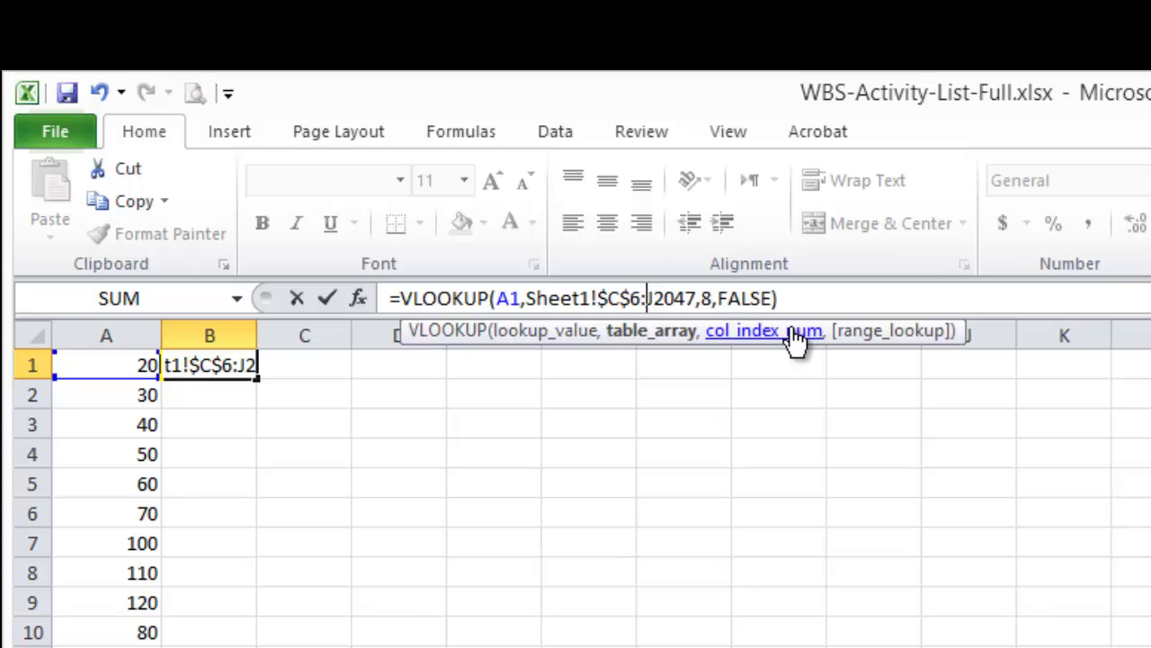
pyautogui.press('F4')
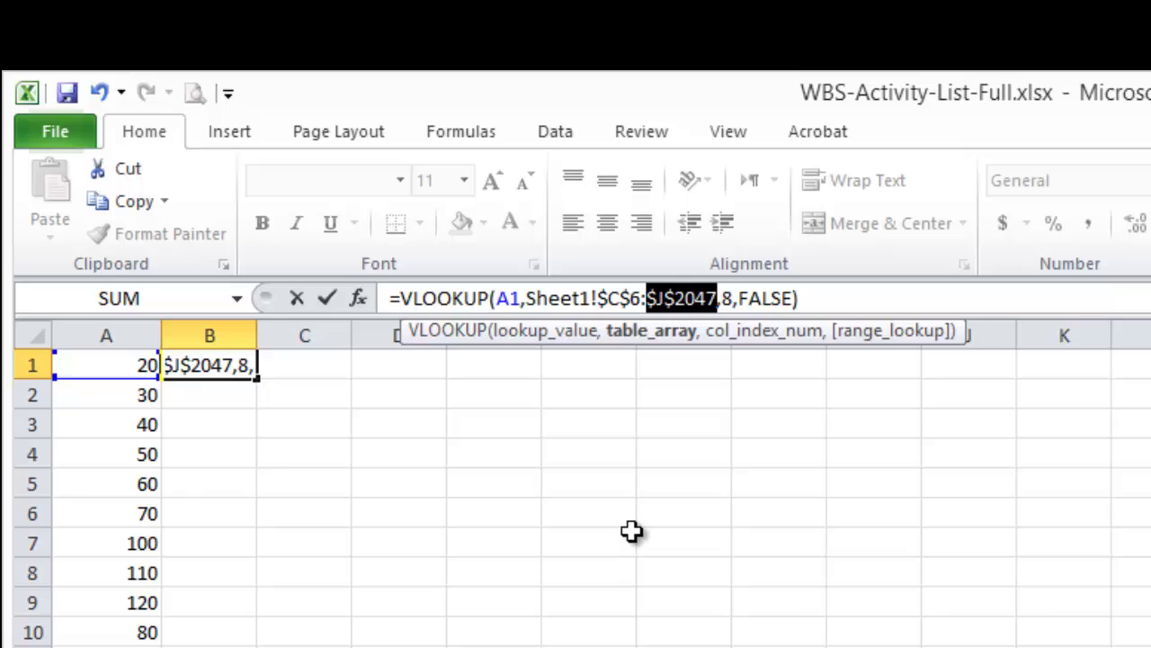
pyautogui.click(236, 516)
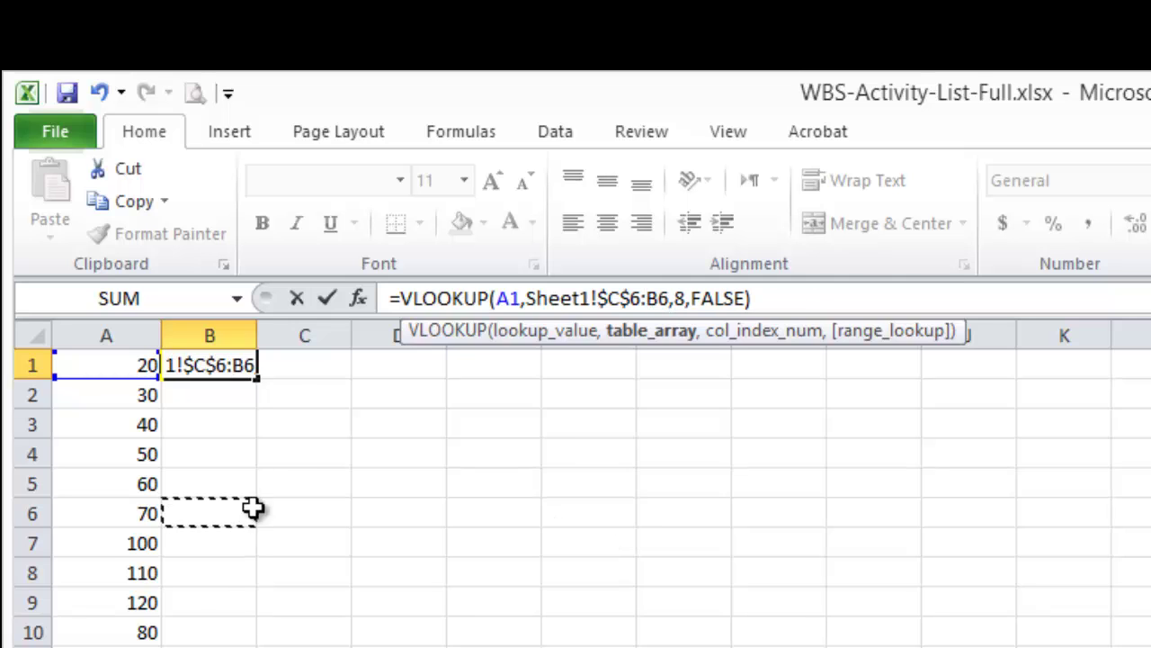
pyautogui.press('Escape')
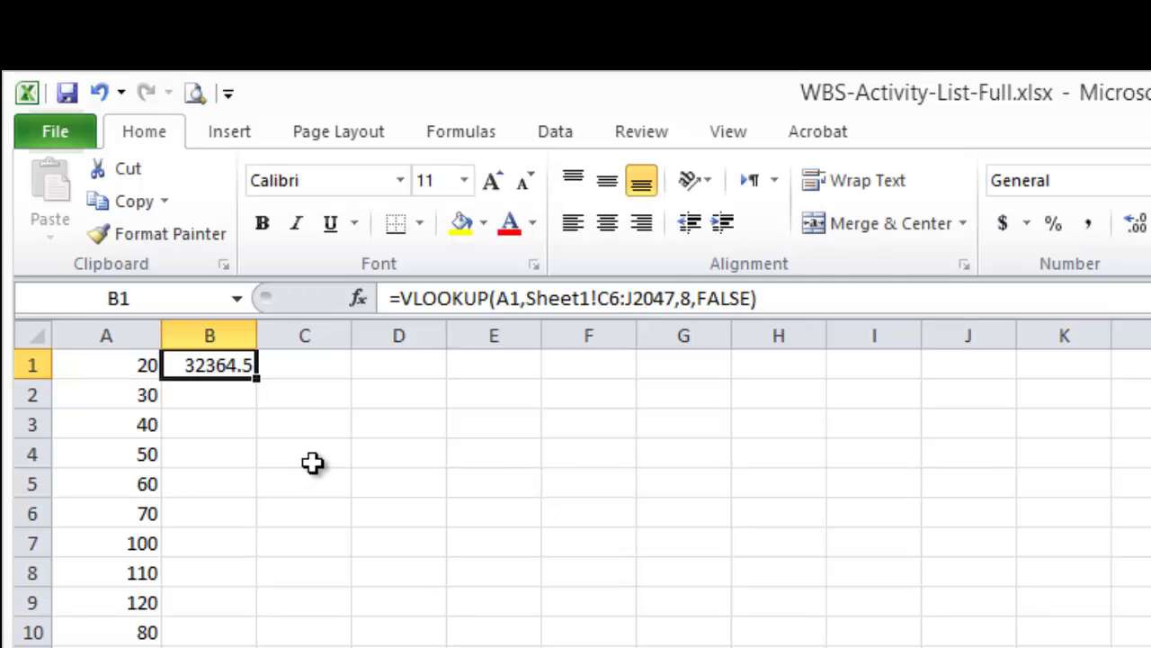
# Make the table range in the B1 VLOOKUP formula absolute, as Sheet1!$C$6:$J$2047
pyautogui.click(606, 298)
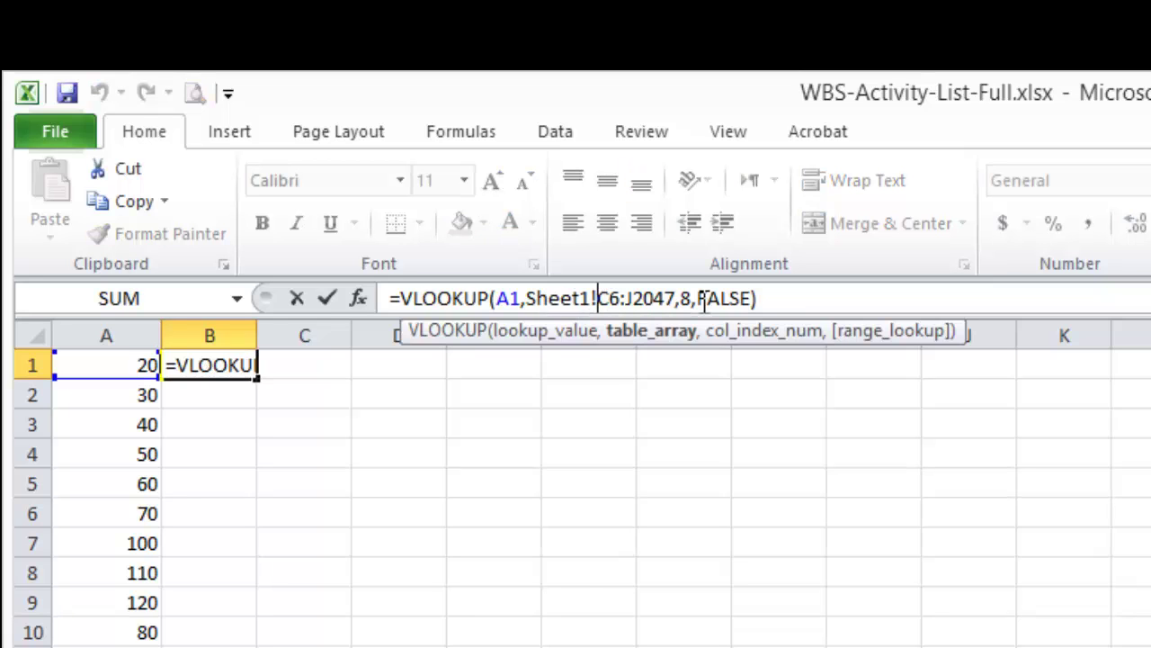
pyautogui.press('F4')
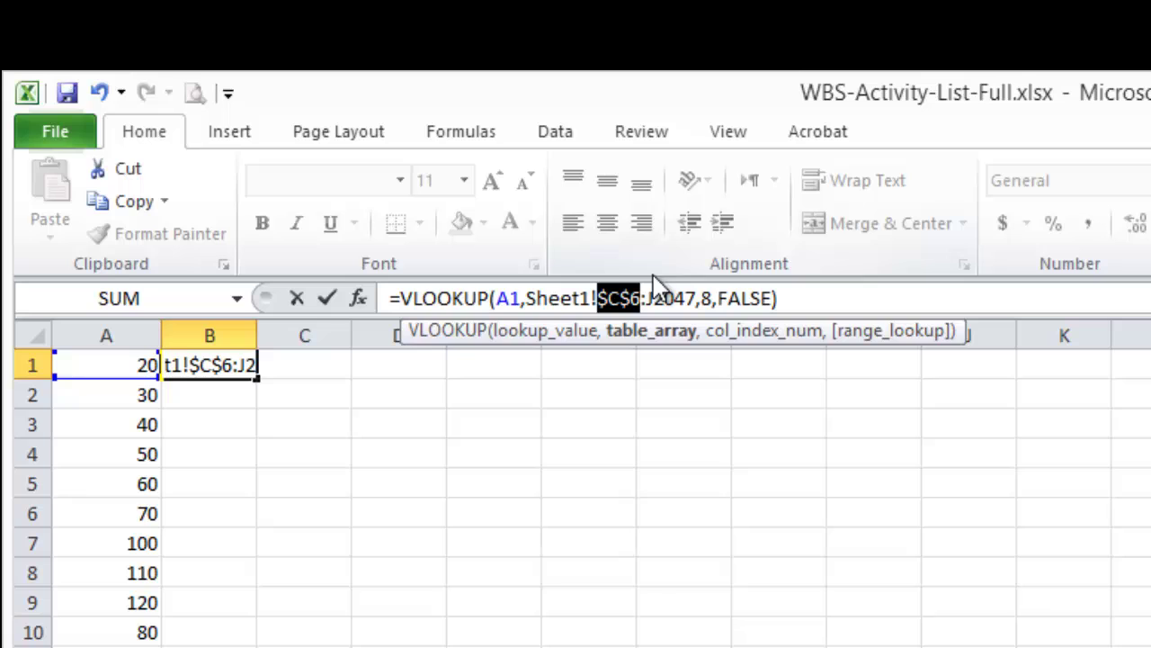
pyautogui.click(650, 290)
pyautogui.press('F4')
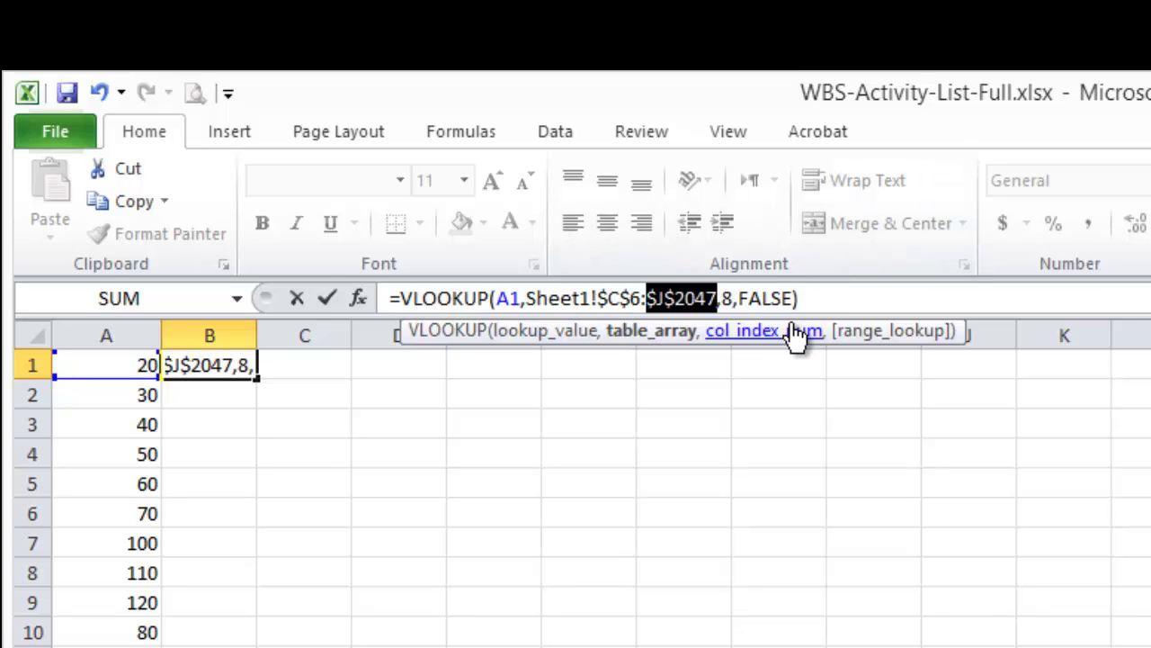
pyautogui.click(828, 288)
pyautogui.press('Return')
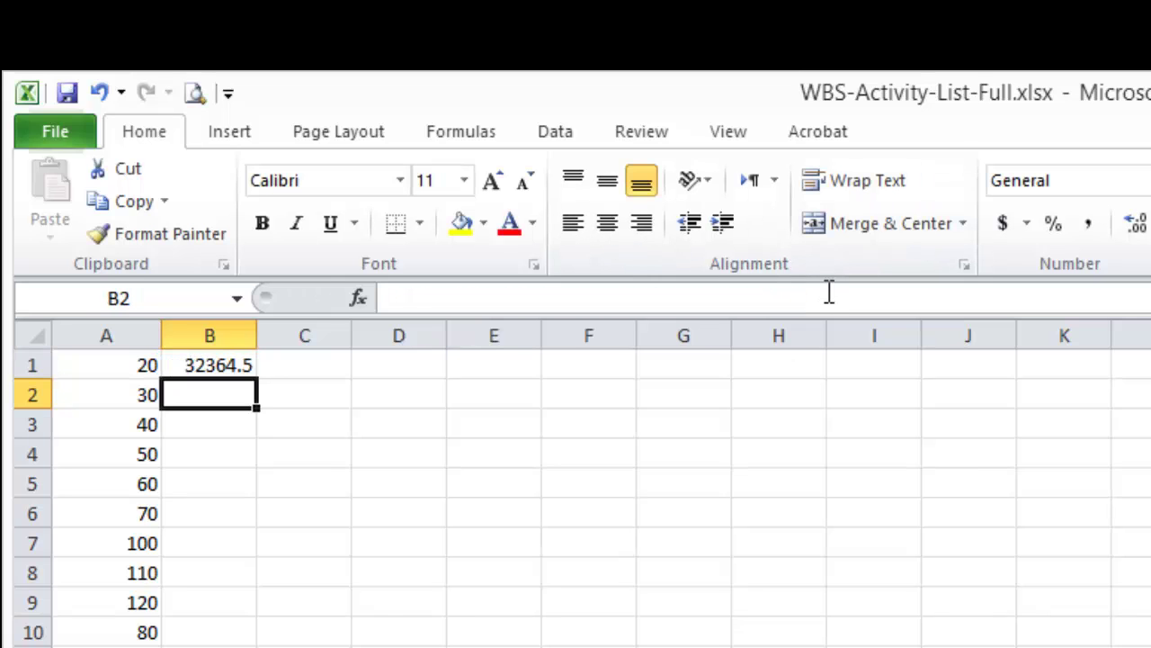
# Fill the B1 VLOOKUP formula down column B to row 87 and check the filled amounts
pyautogui.click(248, 367)
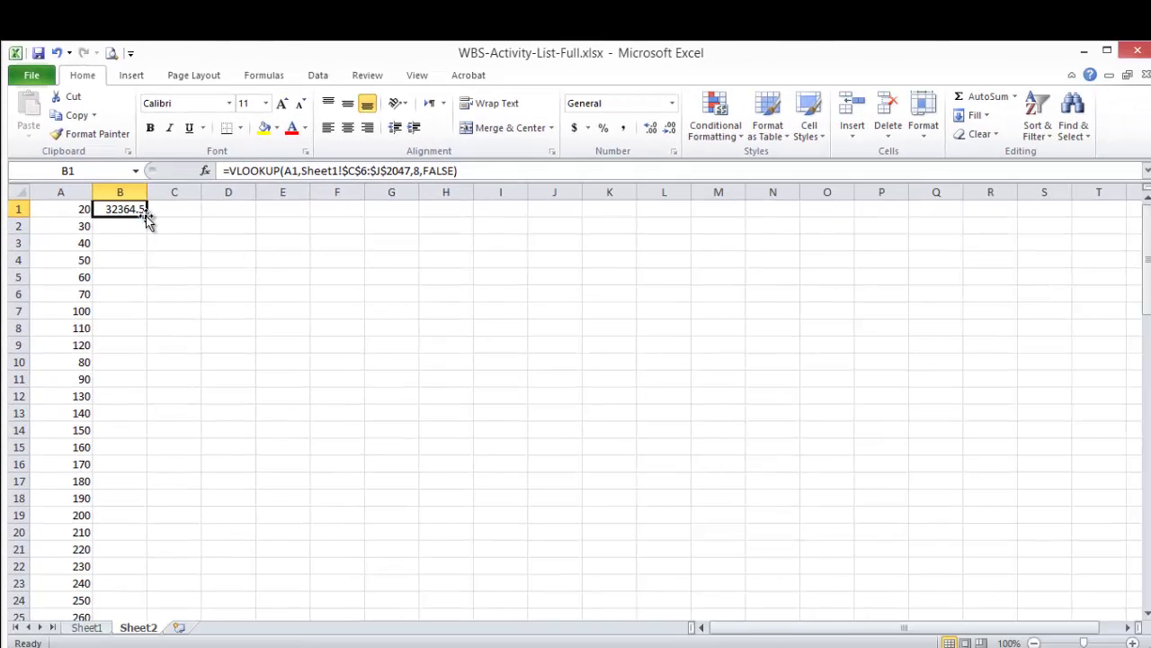
pyautogui.doubleClick(147, 216)
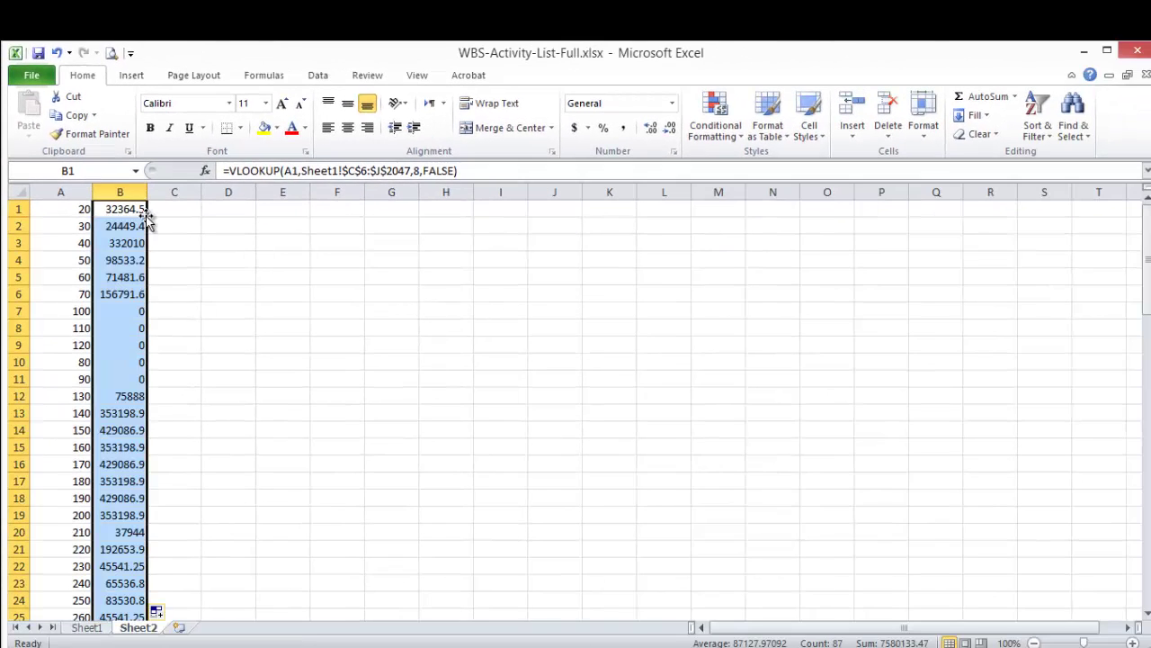
pyautogui.scroll(-20, 187, 351)
pyautogui.scroll(20, 190, 352)
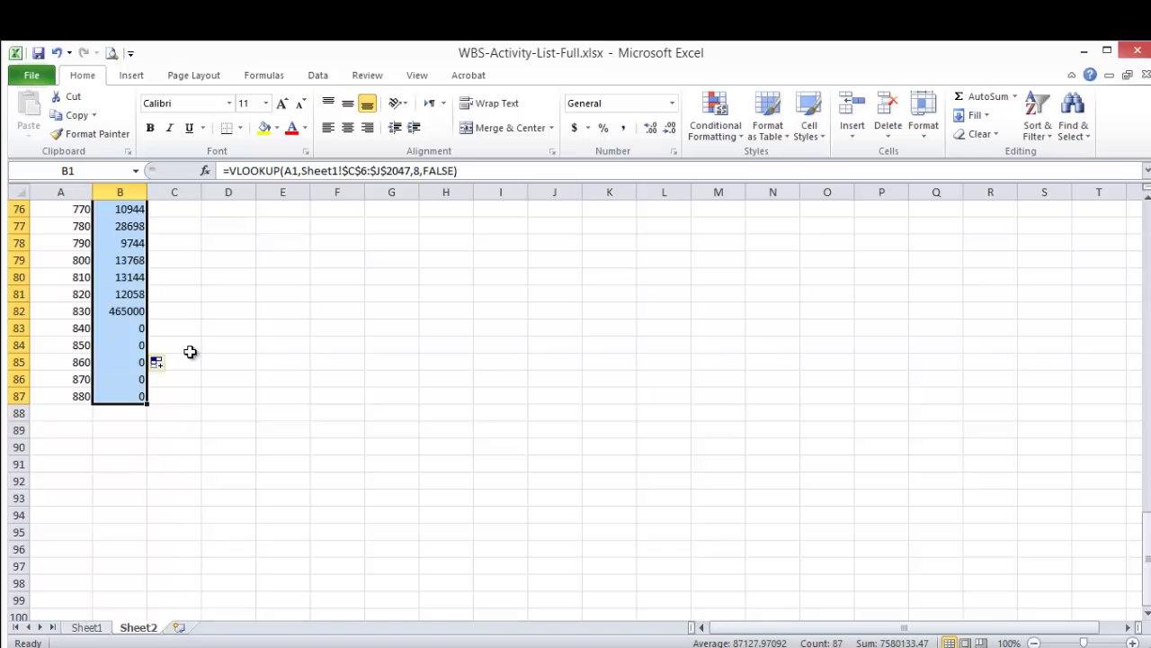
pyautogui.click(204, 293)
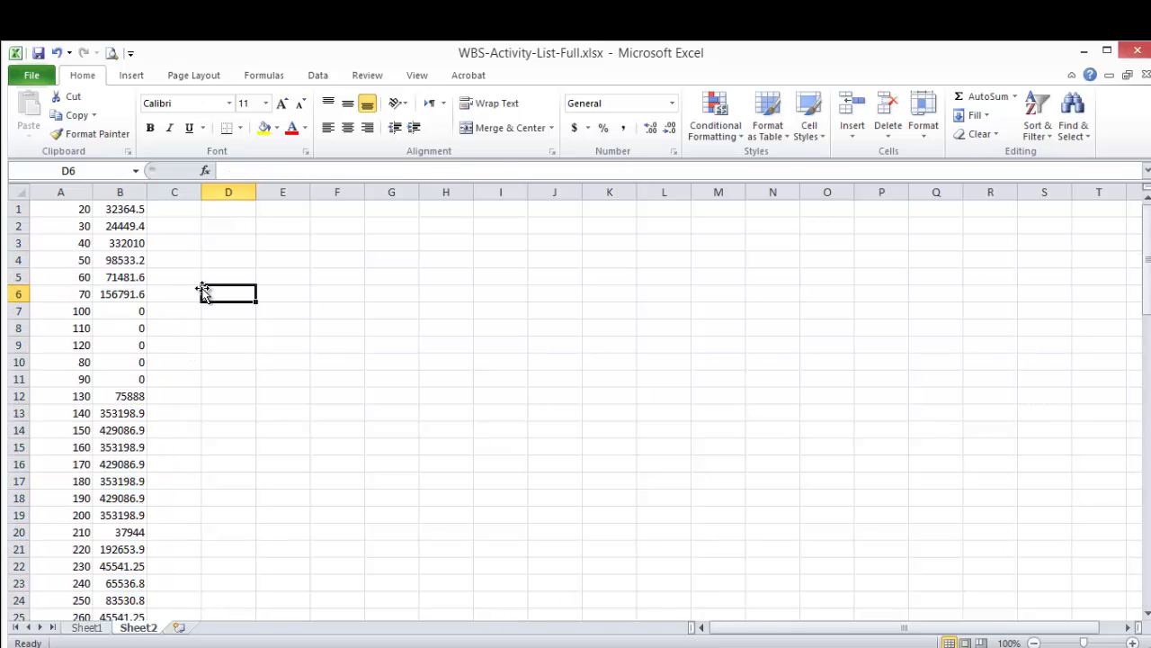
# Copy the looked-up amounts in B1:B87 of Sheet2
pyautogui.moveTo(141, 211); pyautogui.dragTo(135, 585)
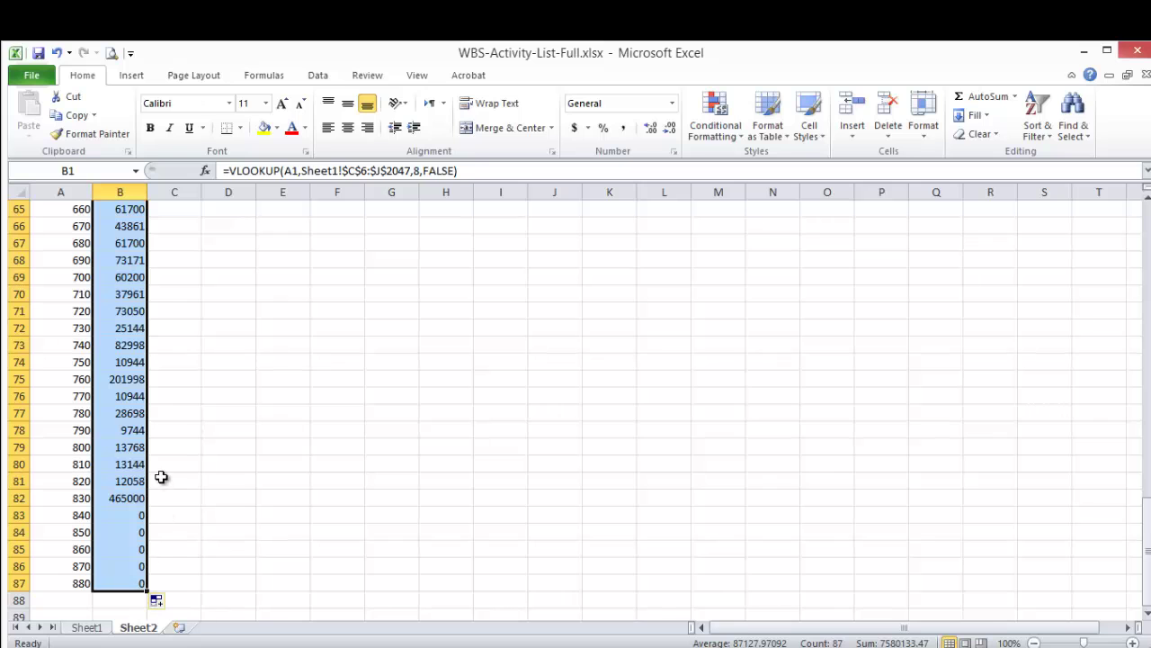
pyautogui.scroll(20, 129, 422)
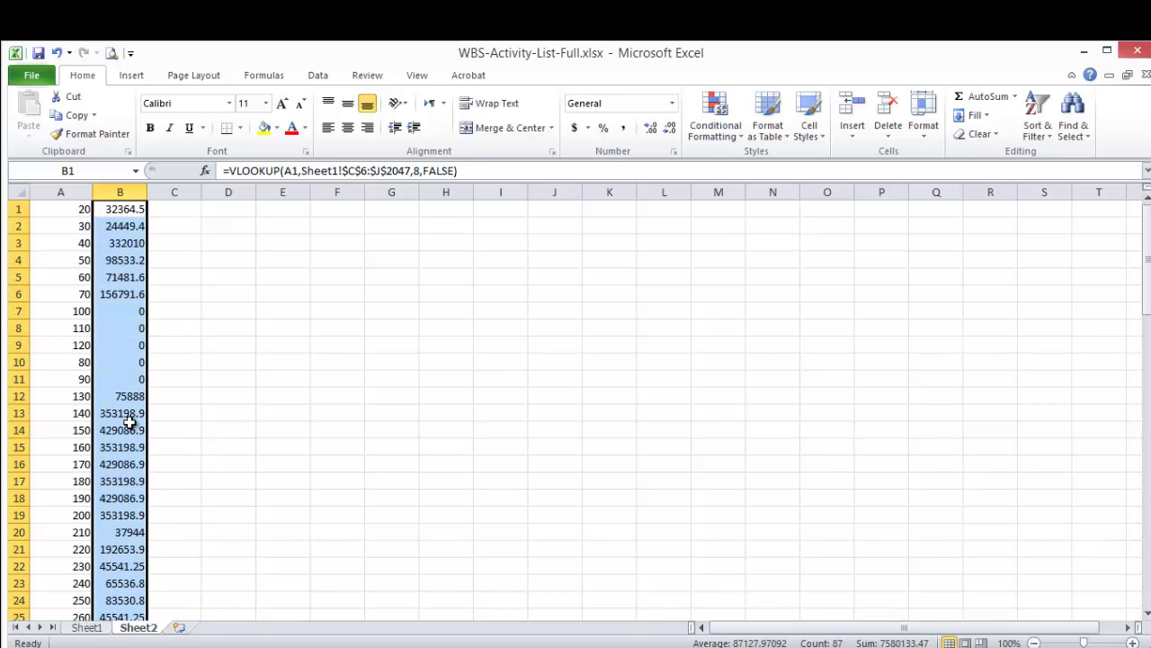
pyautogui.rightClick(140, 292)
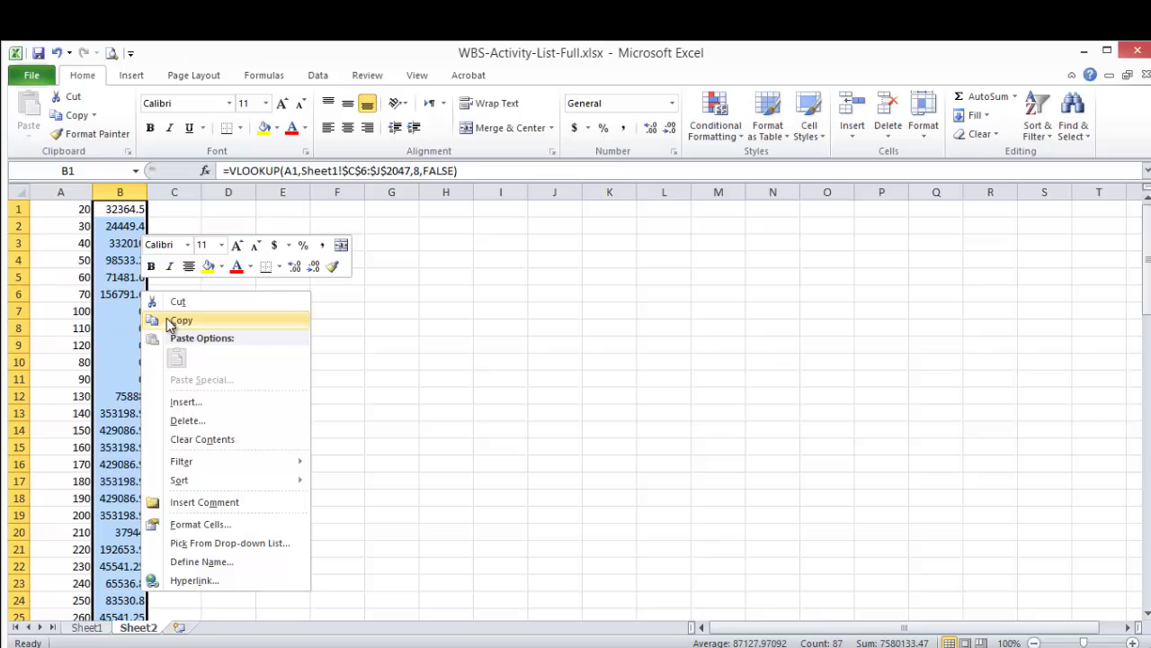
pyautogui.click(169, 320)
# Paste the copied amounts as values into the Budgeted Cost column of PlanningEngineer-1.xls, starting at H3, and check the pasted rows
pyautogui.click(463, 647)
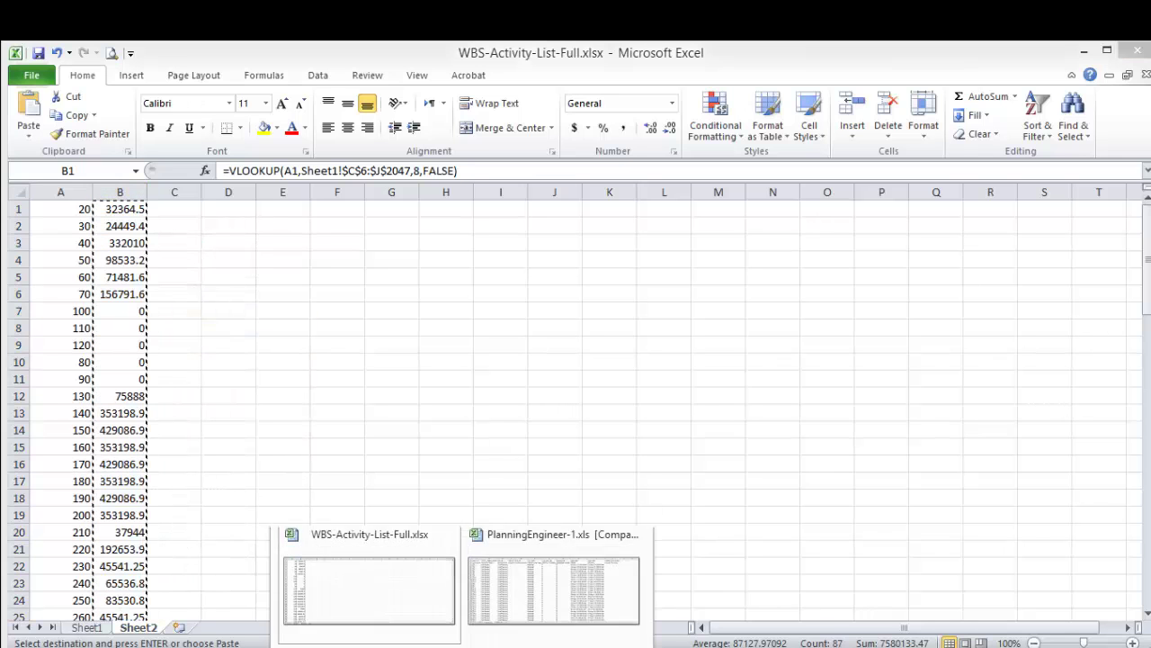
pyautogui.click(553, 598)
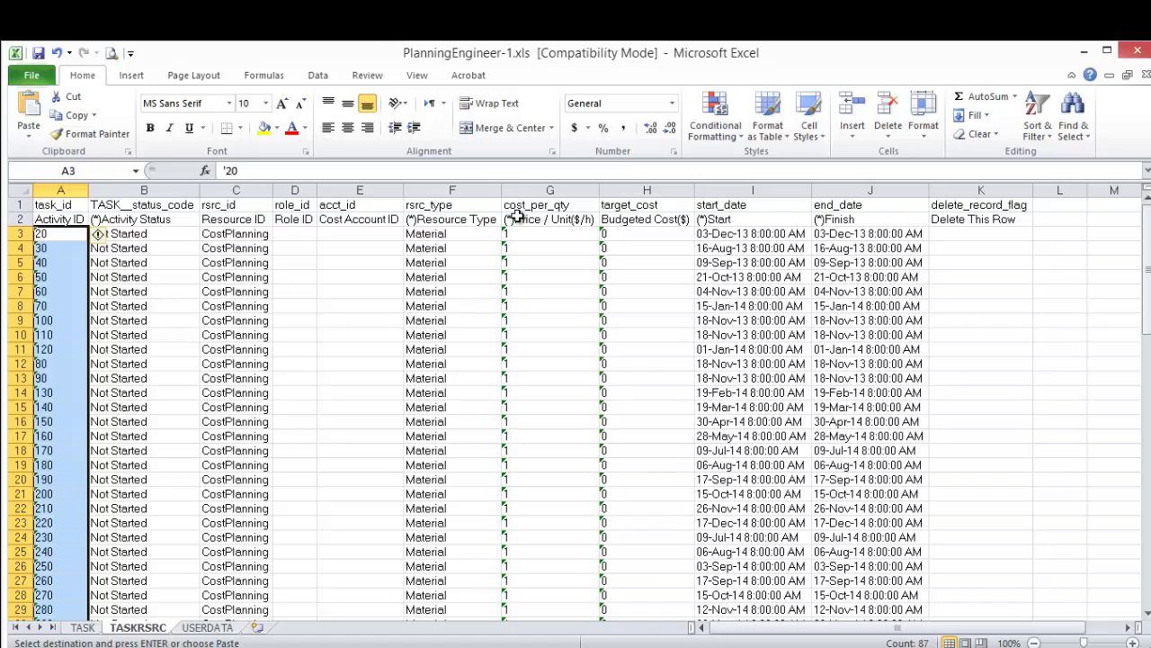
pyautogui.click(640, 233)
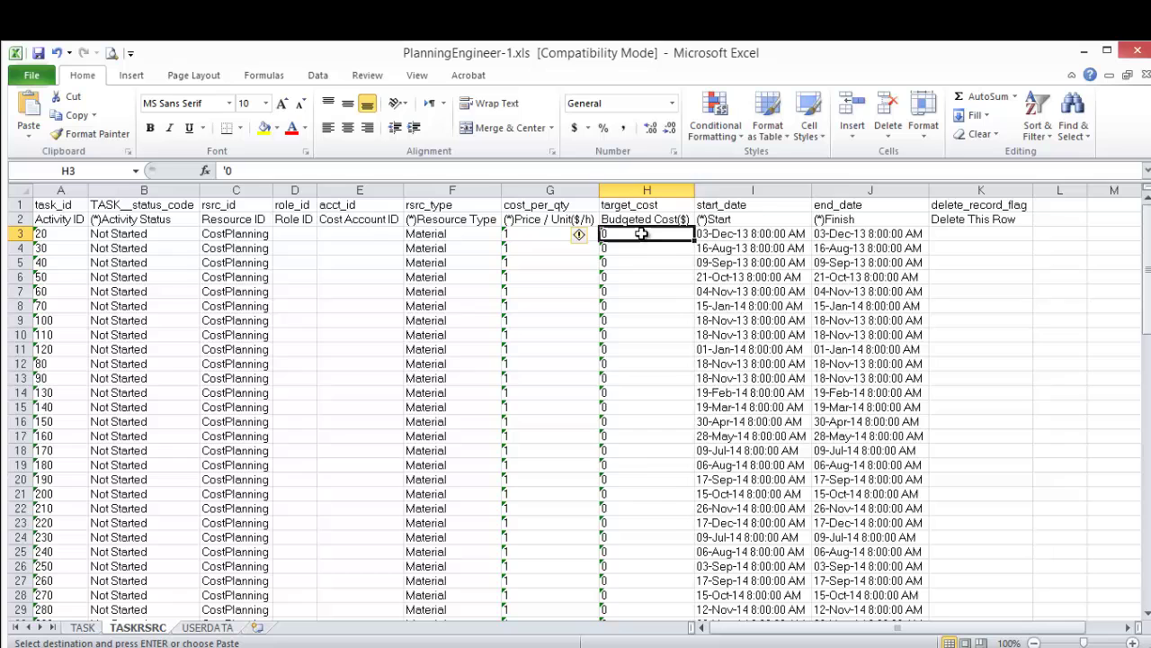
pyautogui.rightClick(642, 236)
pyautogui.click(704, 300)
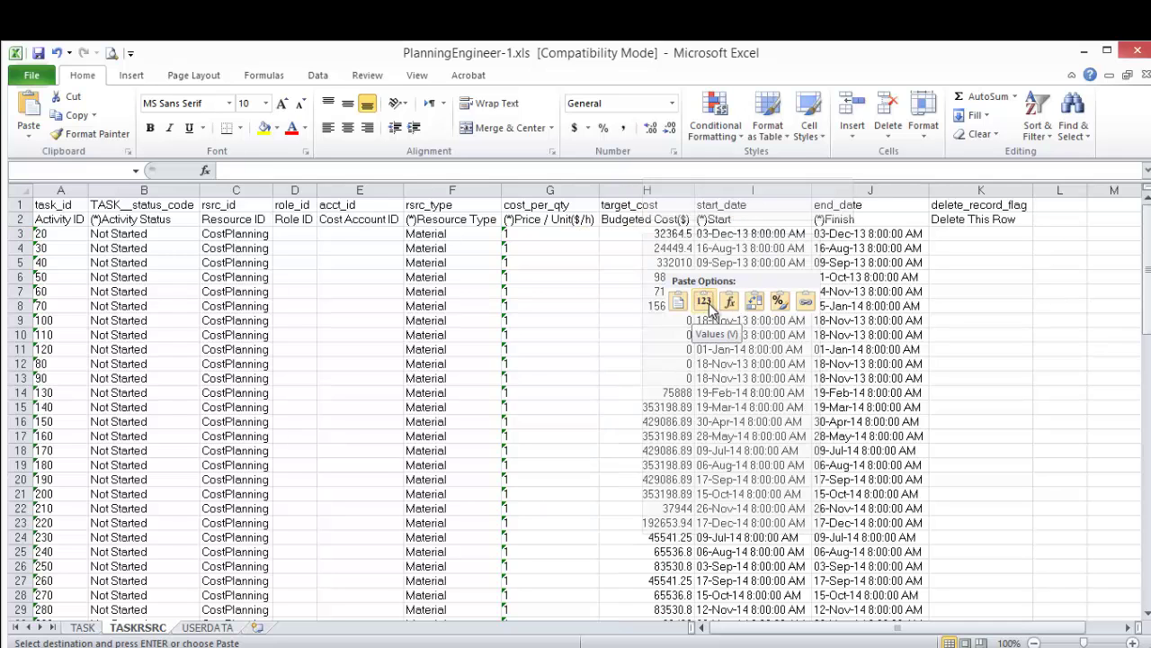
pyautogui.click(706, 303)
pyautogui.scroll(-20, 654, 321)
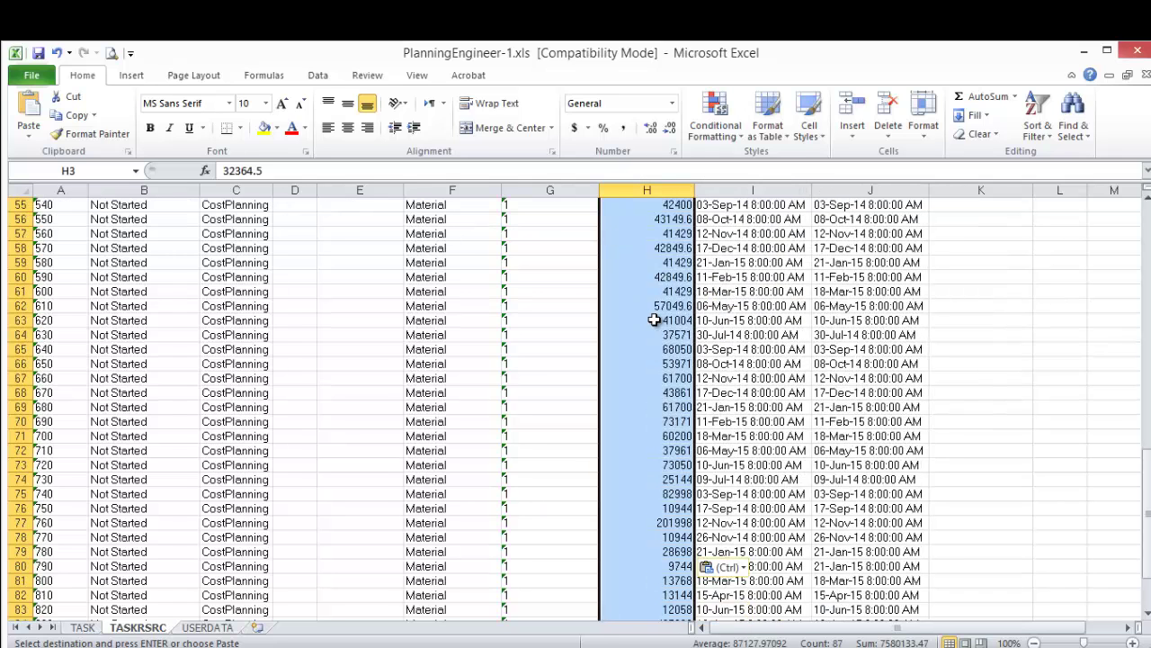
pyautogui.scroll(20, 653, 320)
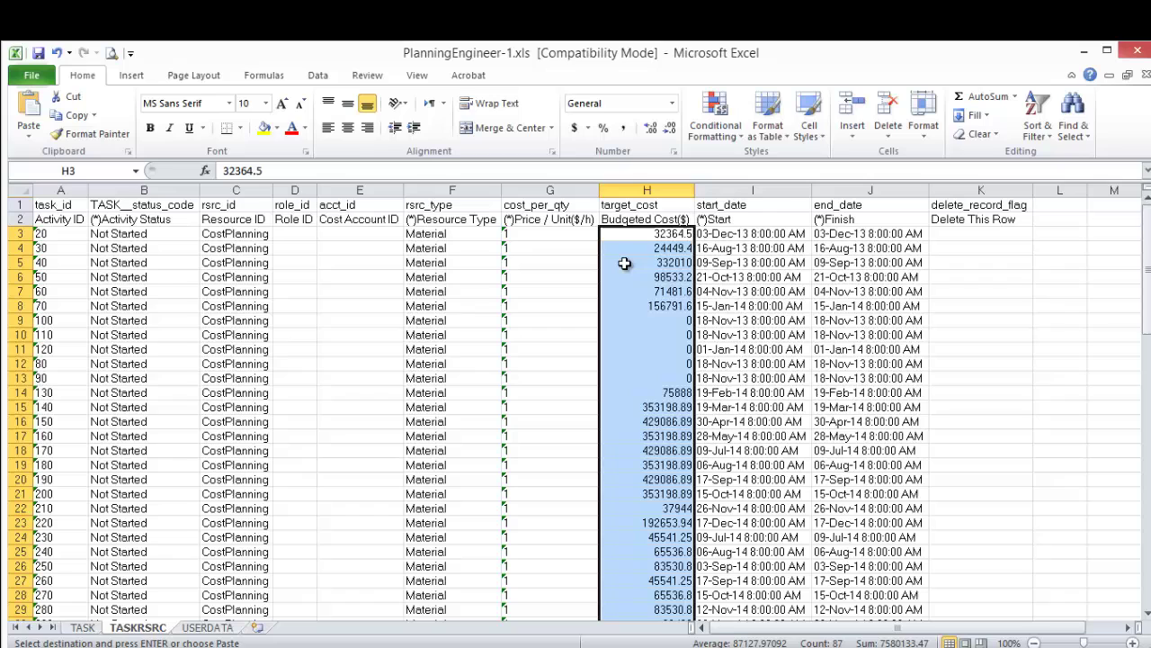
# Start Text to Columns on the Budgeted Cost amounts, with comma as the only delimiter and the single quote as text qualifier
pyautogui.click(318, 77)
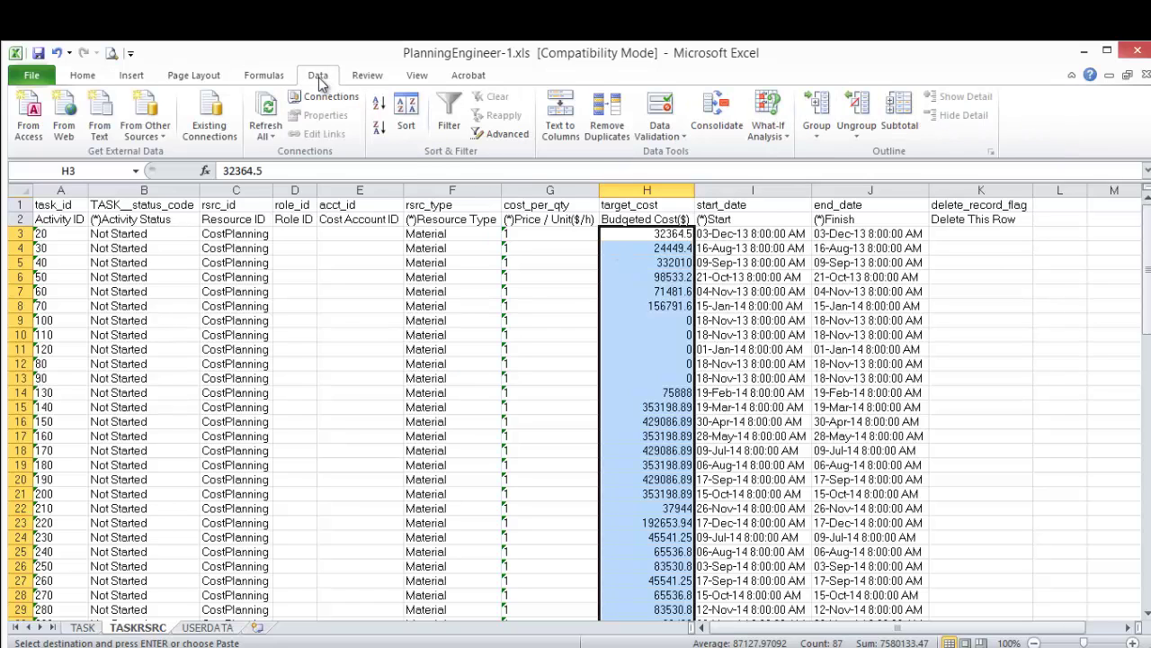
pyautogui.click(562, 117)
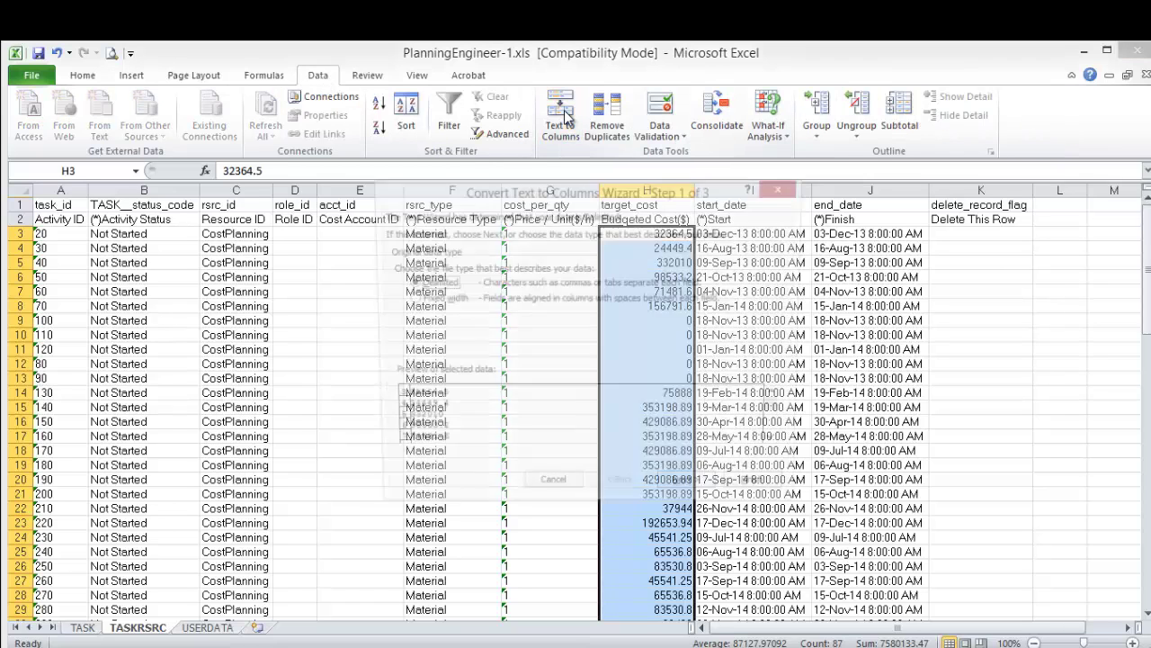
pyautogui.click(691, 493)
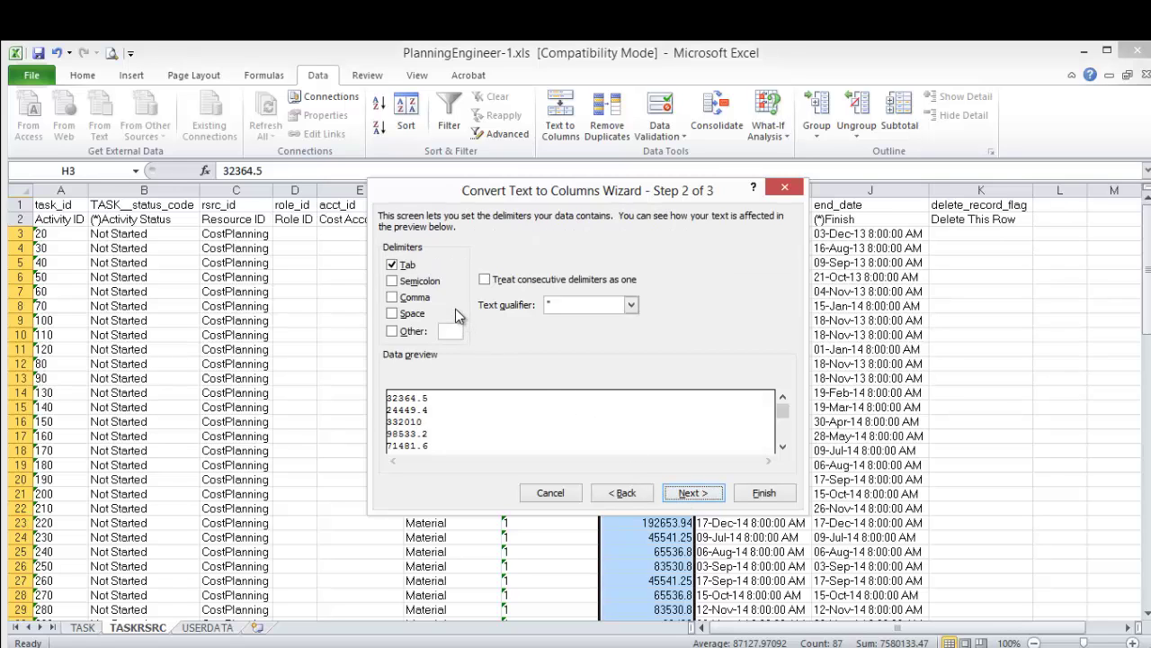
pyautogui.click(393, 264)
pyautogui.click(392, 298)
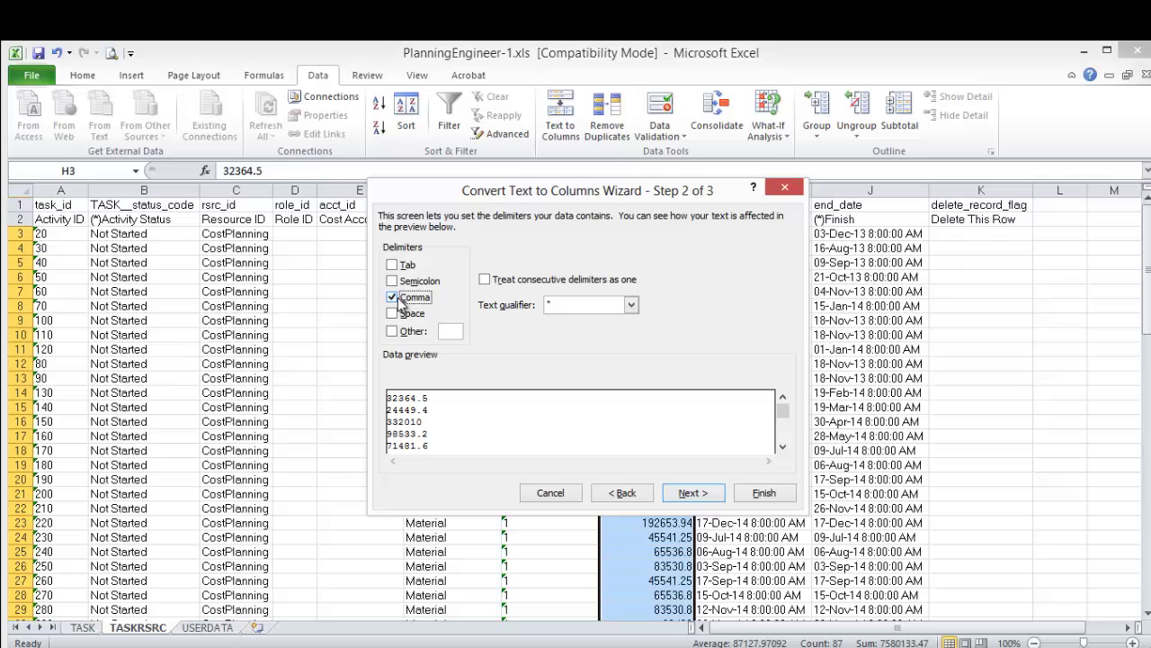
pyautogui.click(604, 307)
pyautogui.click(597, 333)
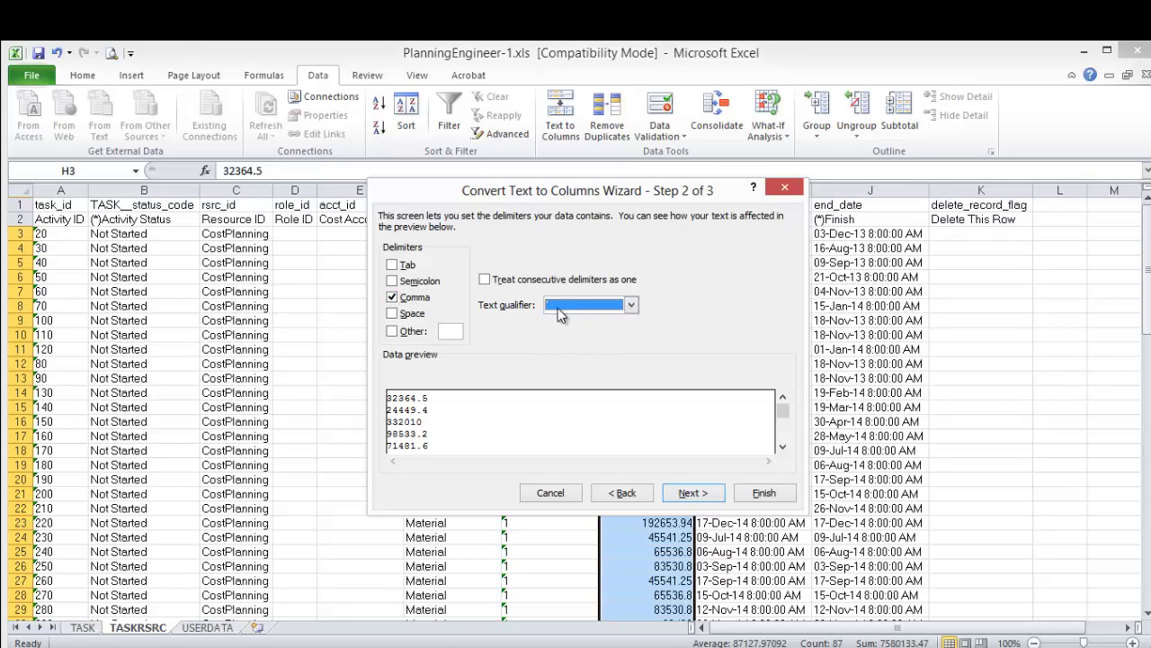
# Finish the Text to Columns conversion with the Text data format, and save and close the workbook
pyautogui.click(692, 493)
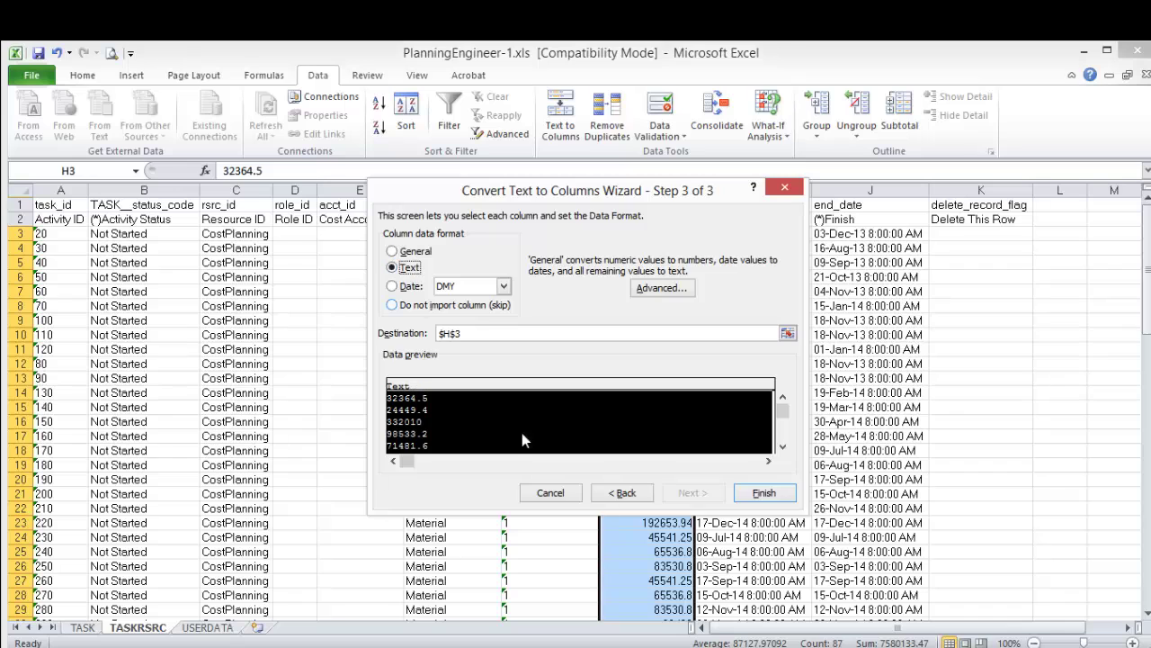
pyautogui.click(763, 493)
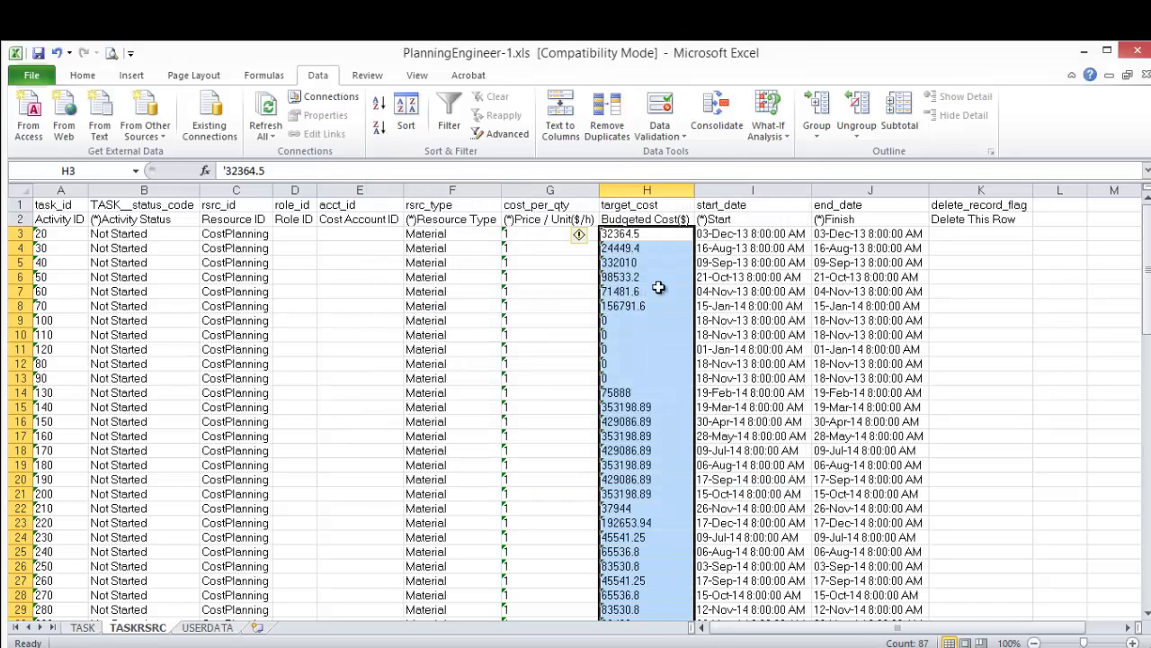
pyautogui.click(38, 53)
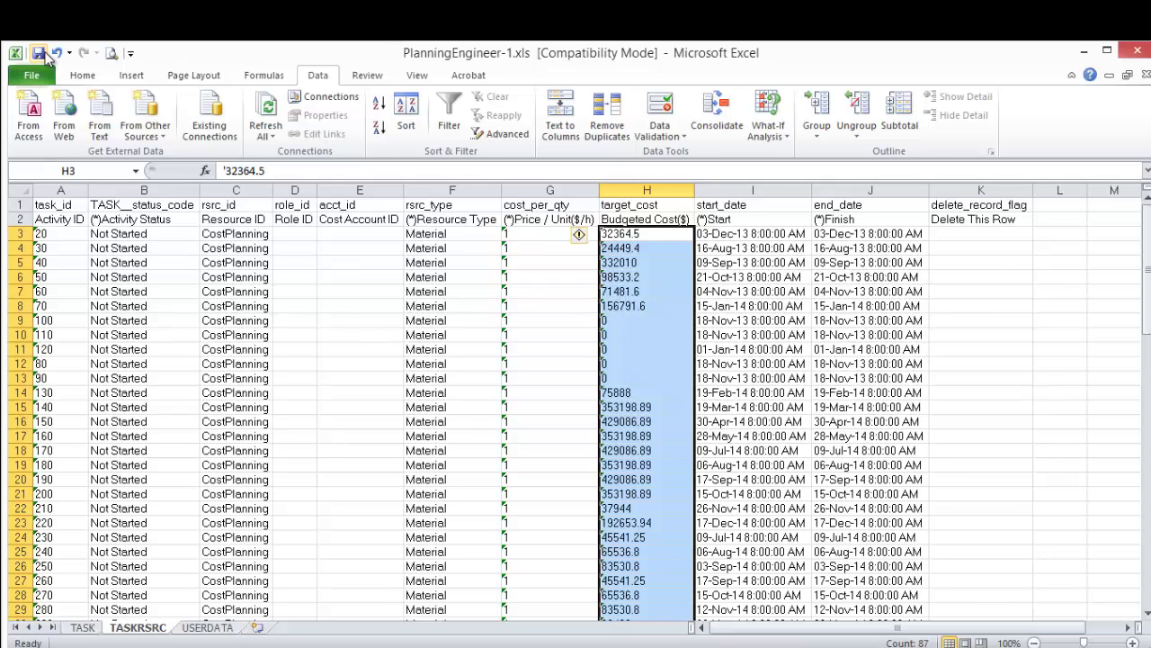
pyautogui.click(1138, 52)
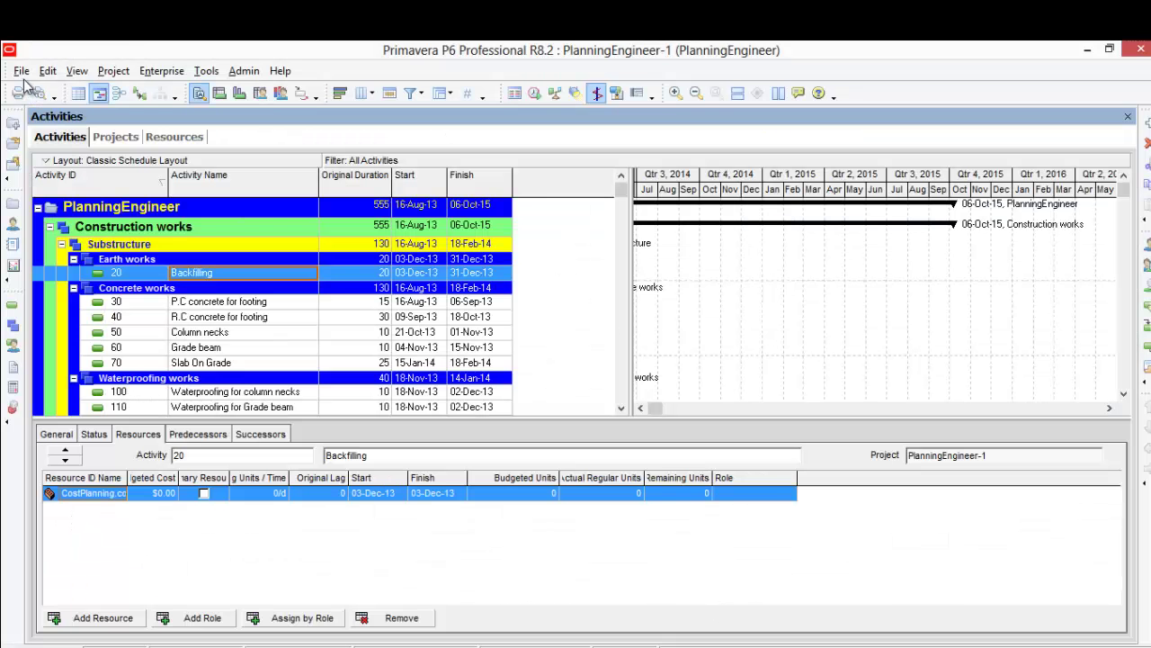
# Start an import in Primavera P6 using the Spreadsheet (XLS) format
pyautogui.click(27, 71)
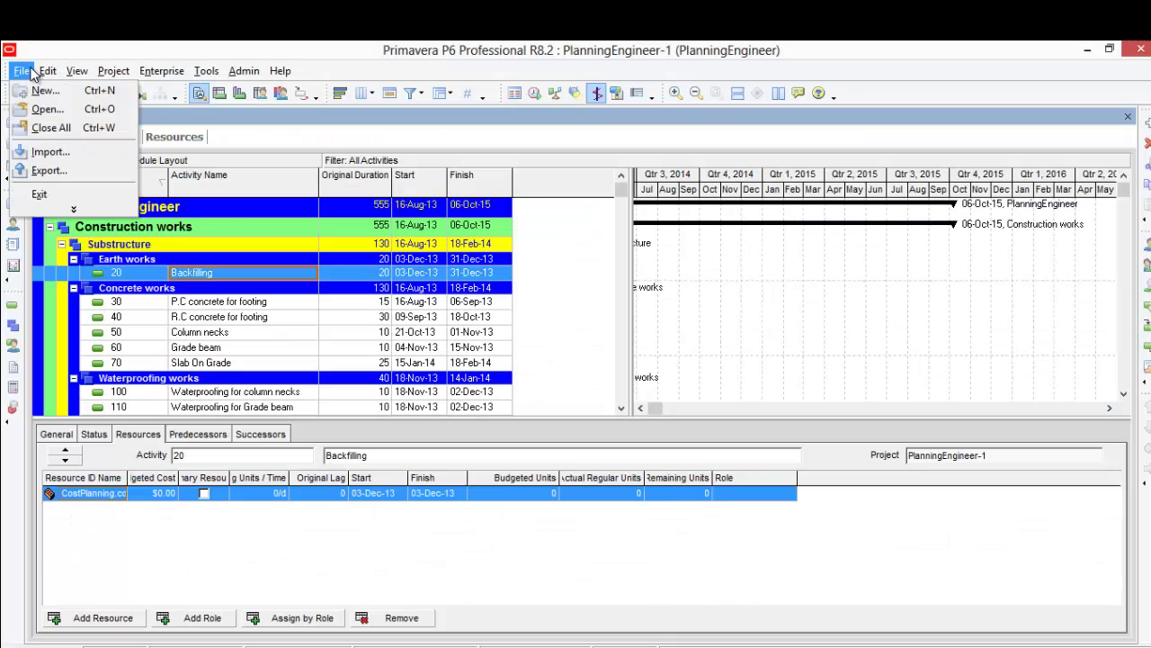
pyautogui.click(99, 152)
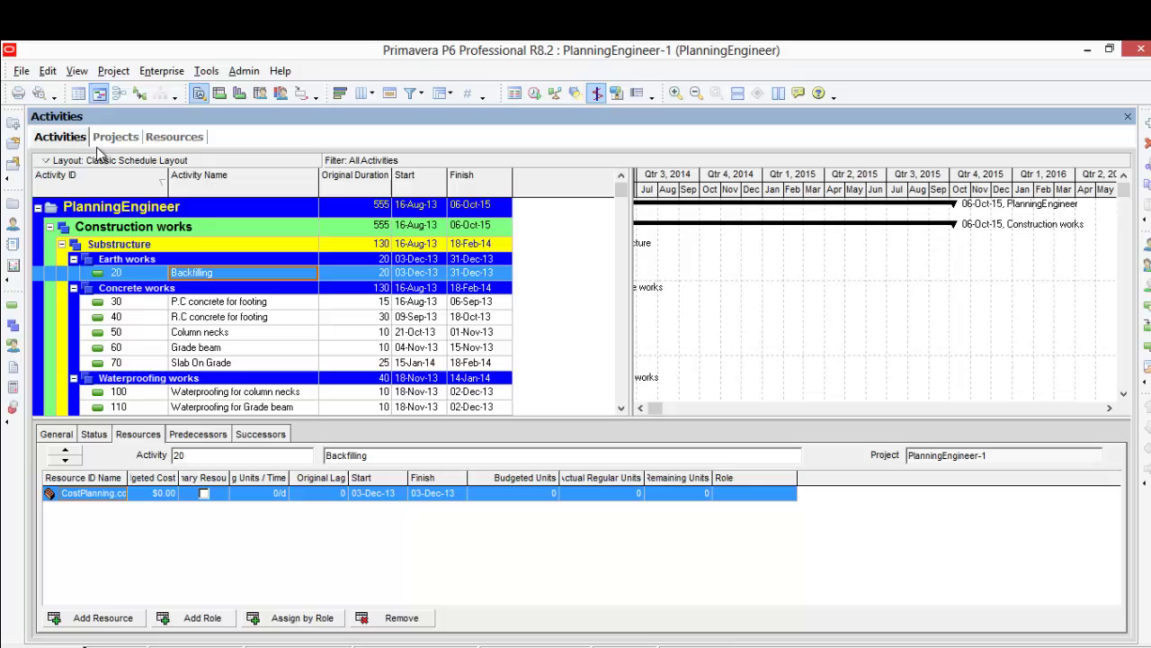
pyautogui.click(428, 385)
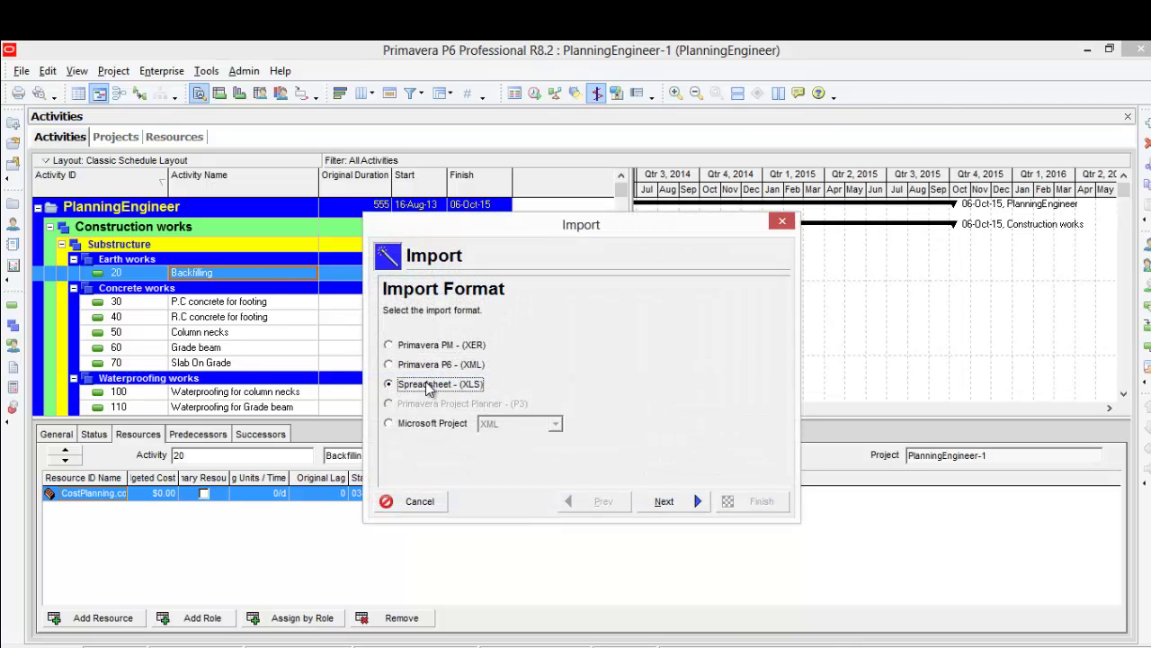
pyautogui.click(665, 506)
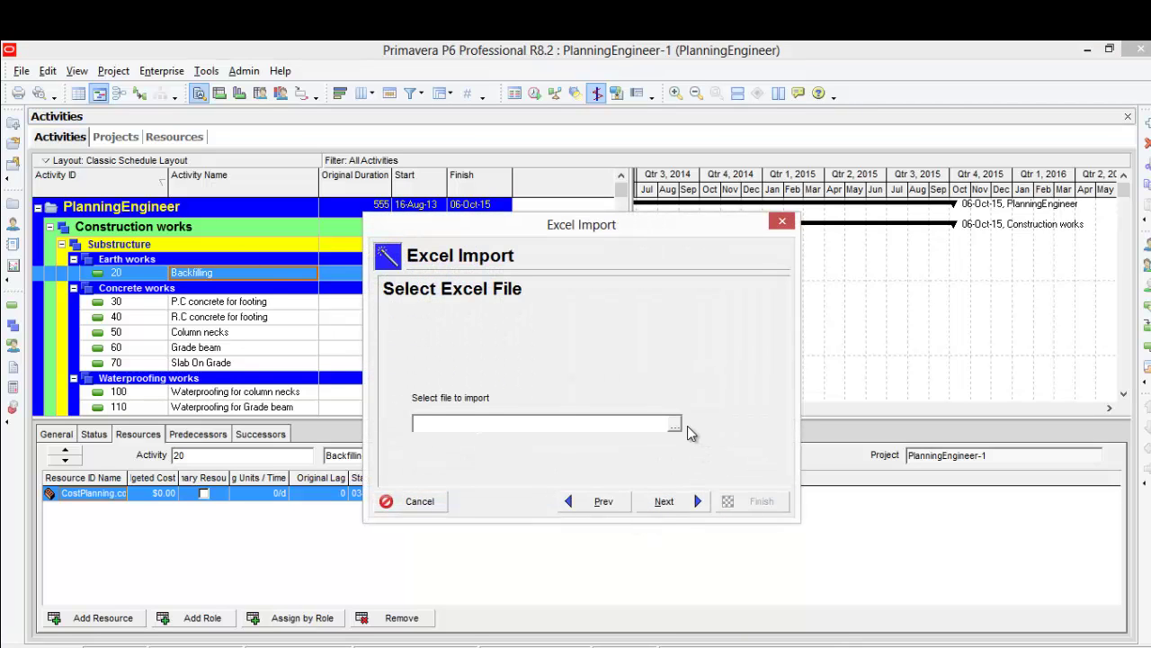
# Choose PlanningEngineer-1.xls from the Lesson 6 folder on the Desktop as the Excel file to import
pyautogui.click(676, 424)
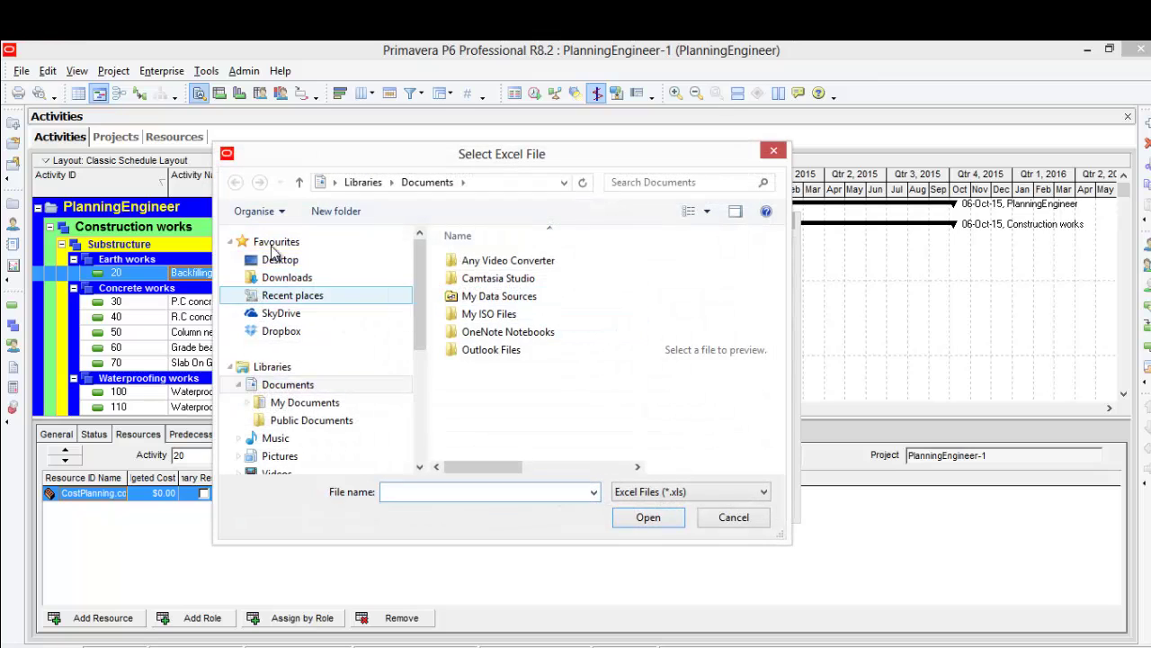
pyautogui.click(333, 183)
pyautogui.click(348, 204)
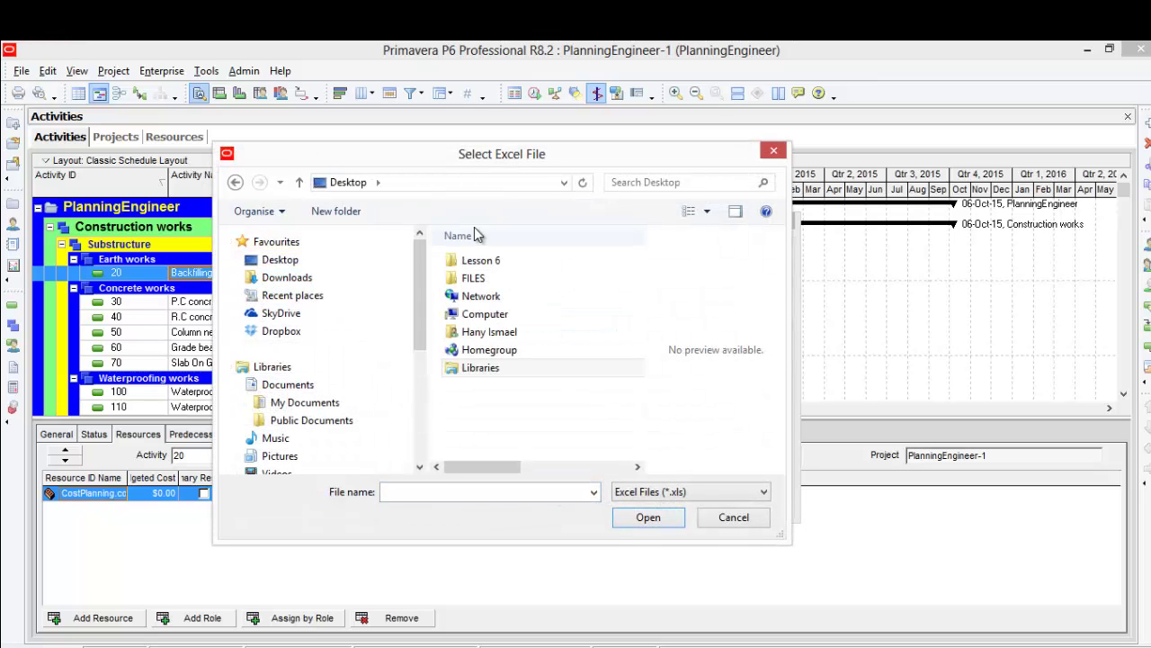
pyautogui.doubleClick(511, 260)
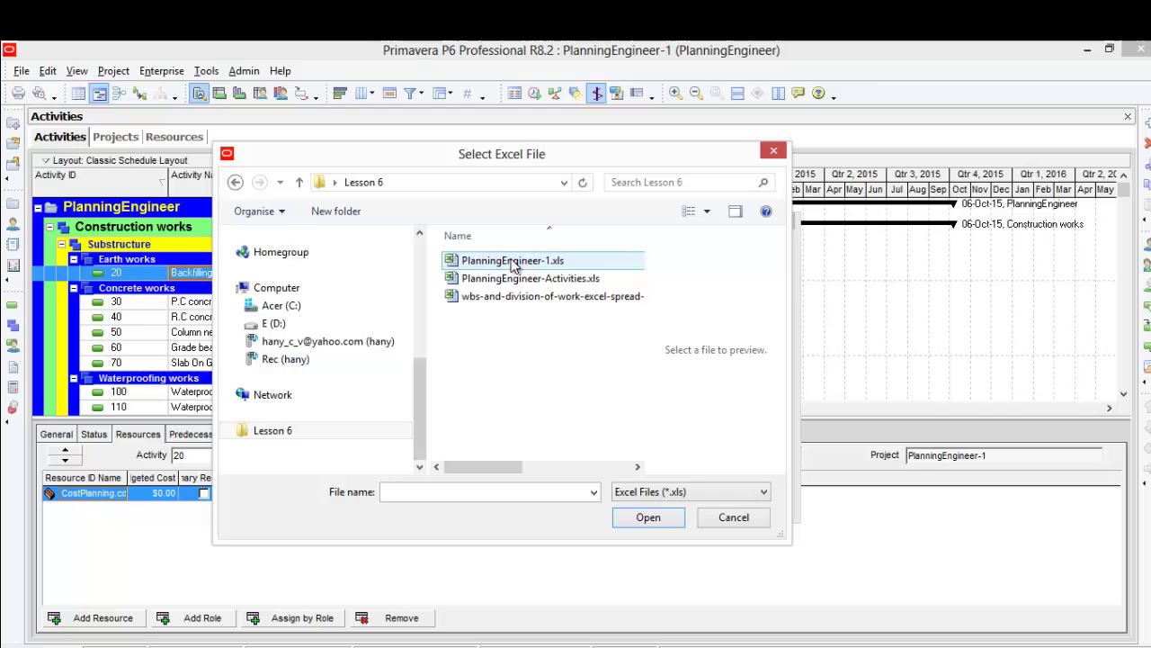
pyautogui.doubleClick(511, 260)
pyautogui.click(677, 501)
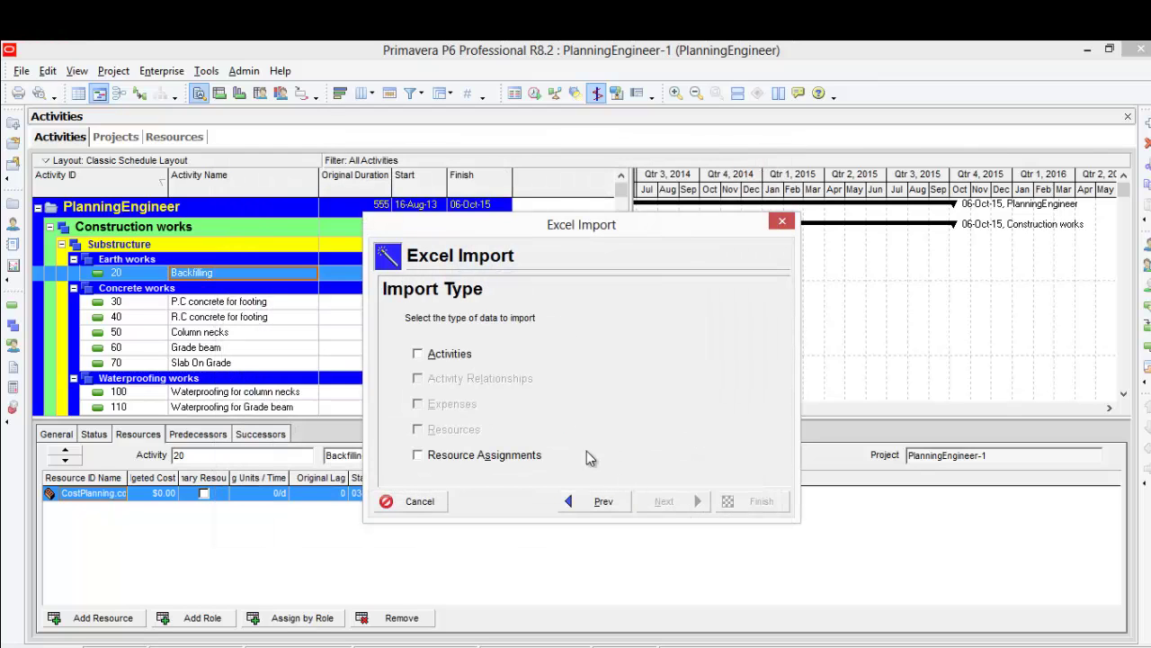
# Select Activities and Resource Assignments as the data types to import
pyautogui.click(463, 360)
pyautogui.click(486, 455)
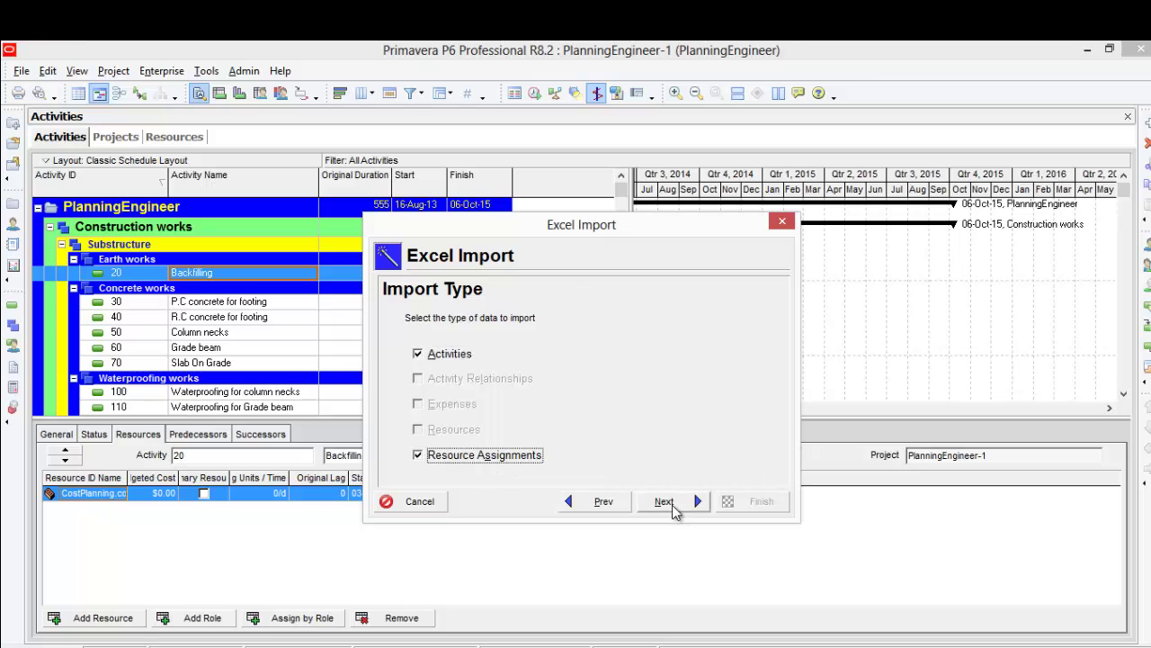
pyautogui.click(673, 503)
# Set PlanningEngineer-1 as the existing project to update and run the import to completion
pyautogui.click(711, 373)
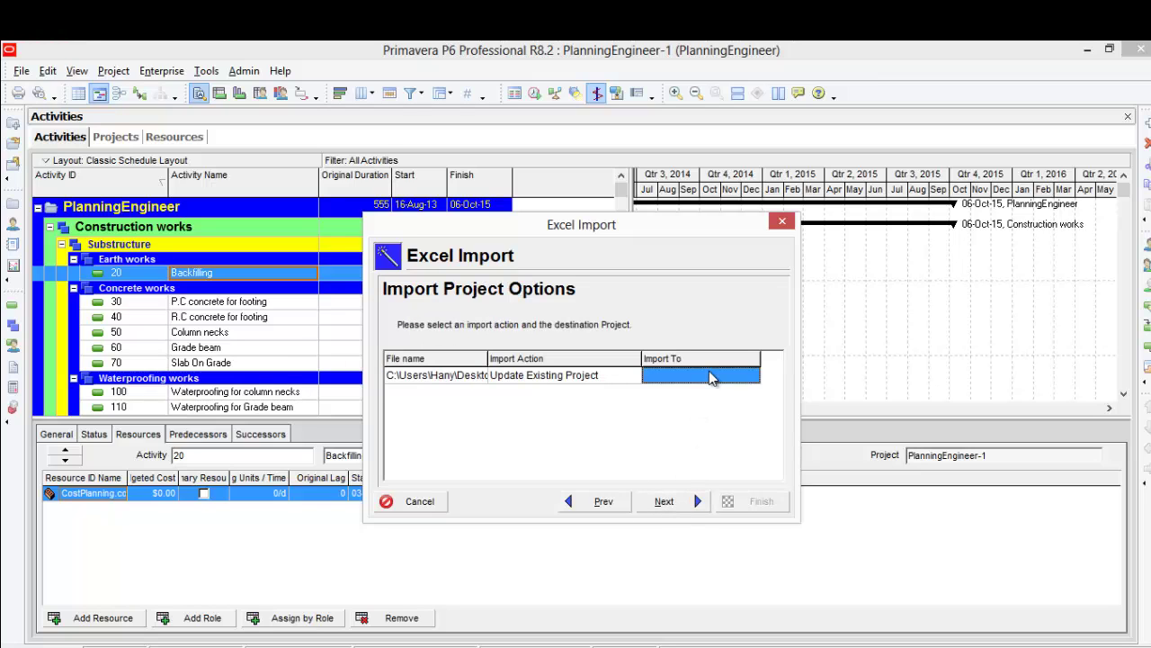
pyautogui.click(752, 375)
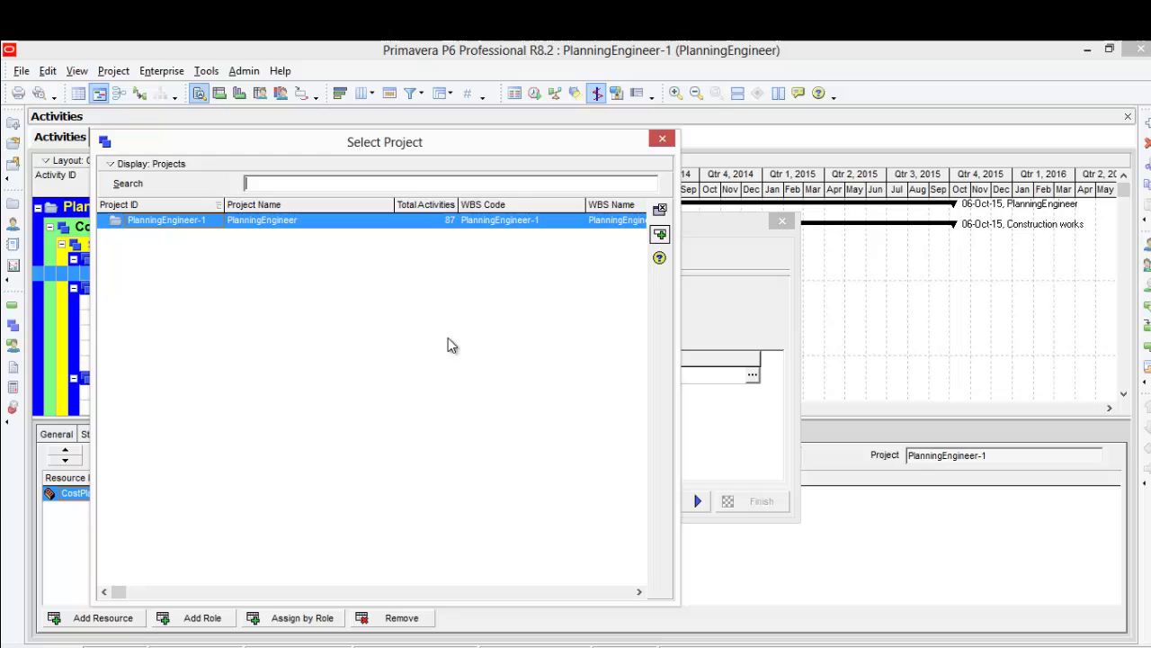
pyautogui.click(280, 228)
pyautogui.doubleClick(280, 228)
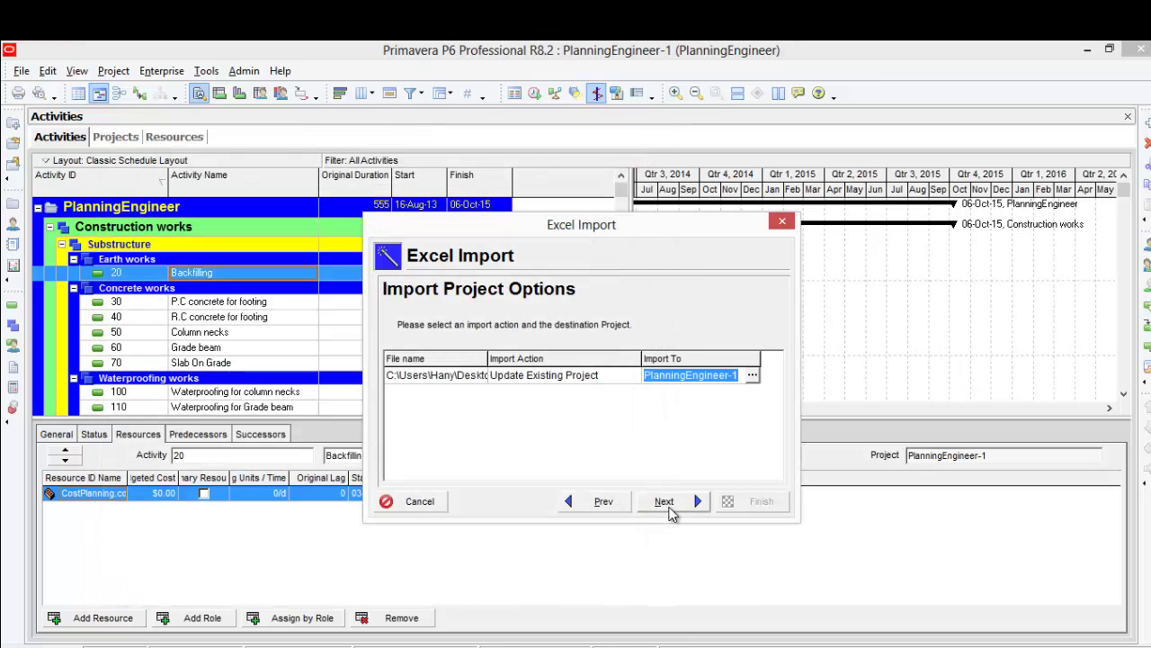
pyautogui.click(672, 504)
pyautogui.click(729, 502)
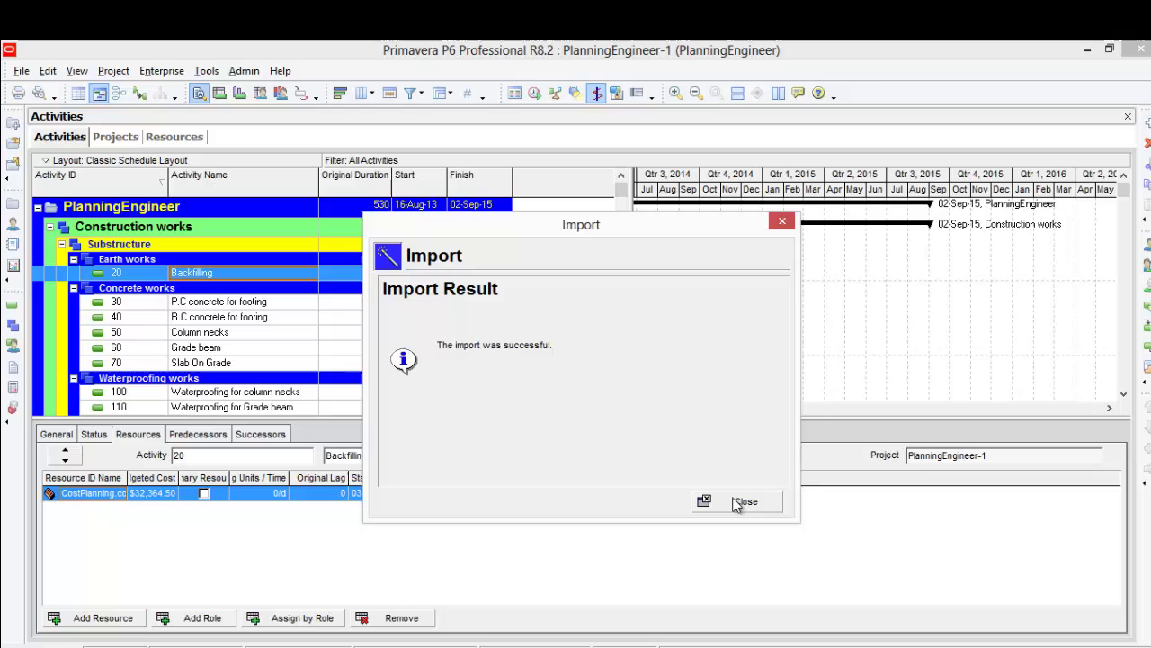
pyautogui.click(736, 501)
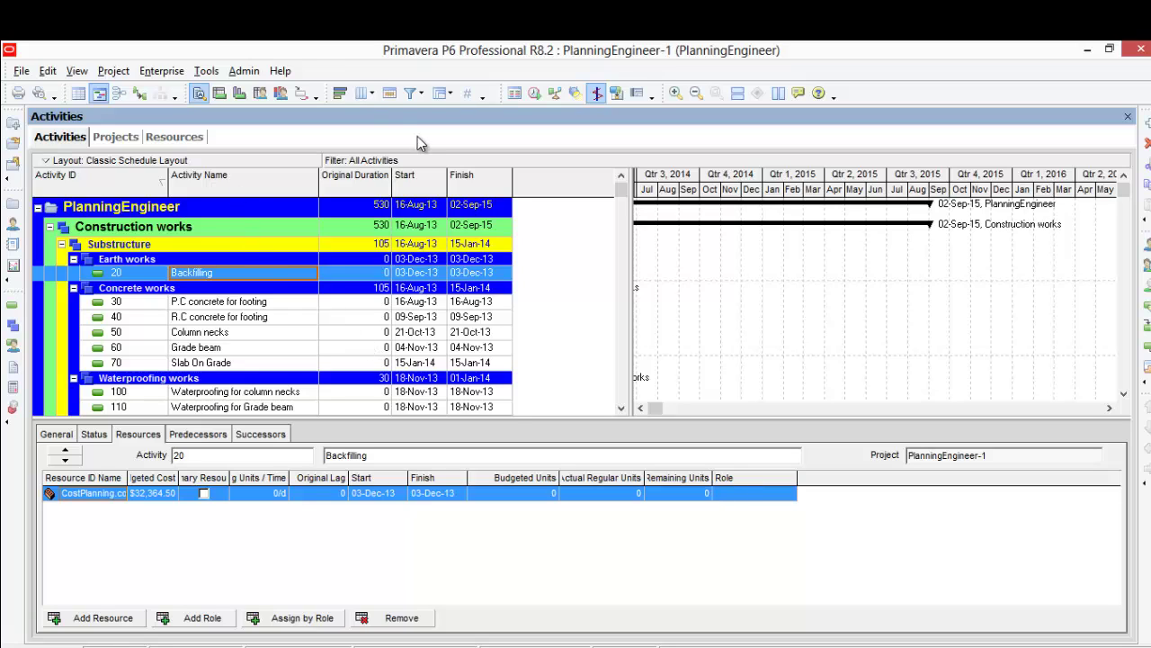
# Add Budgeted Total Cost from the Costs category to the activity table's selected columns
pyautogui.click(363, 94)
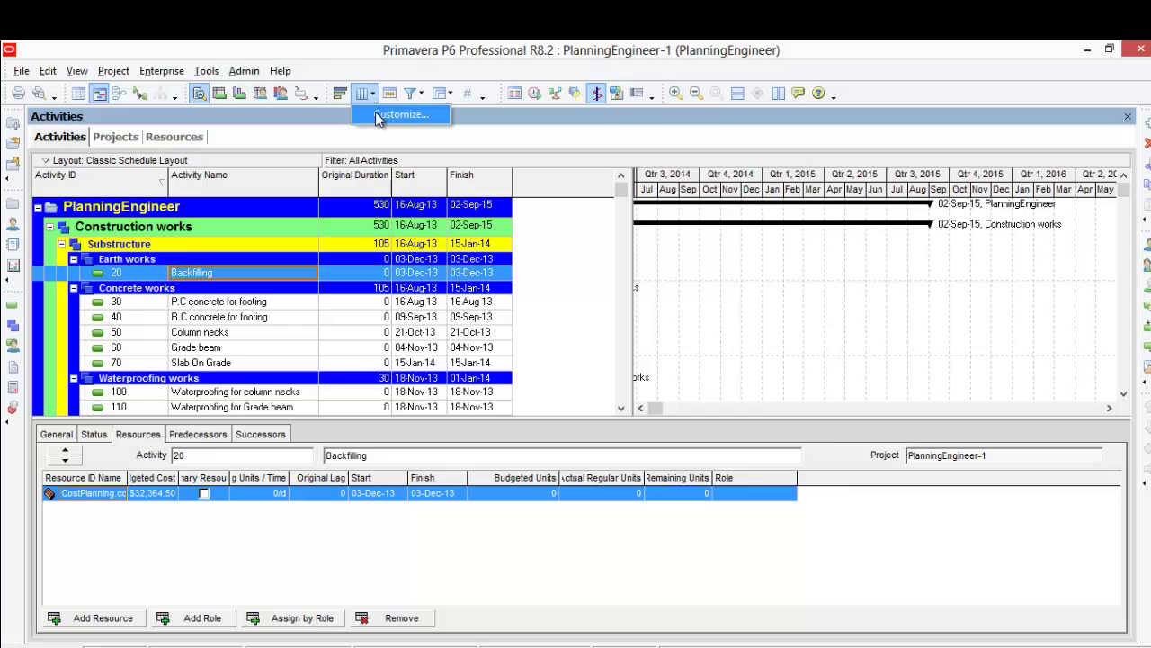
pyautogui.click(375, 113)
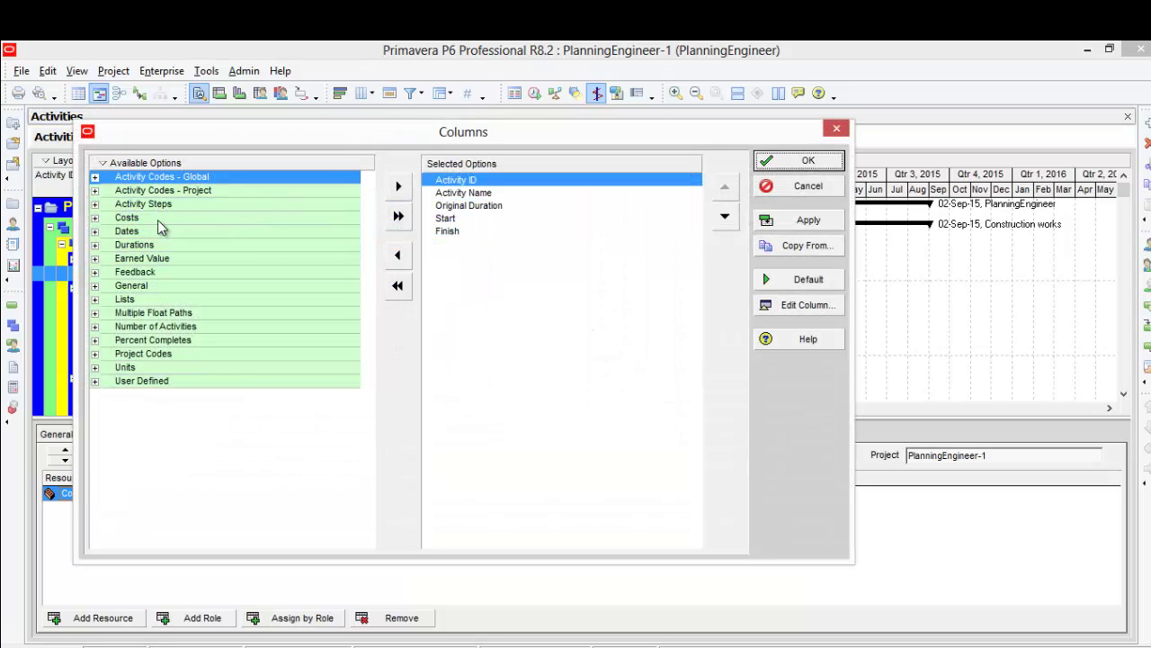
pyautogui.doubleClick(158, 219)
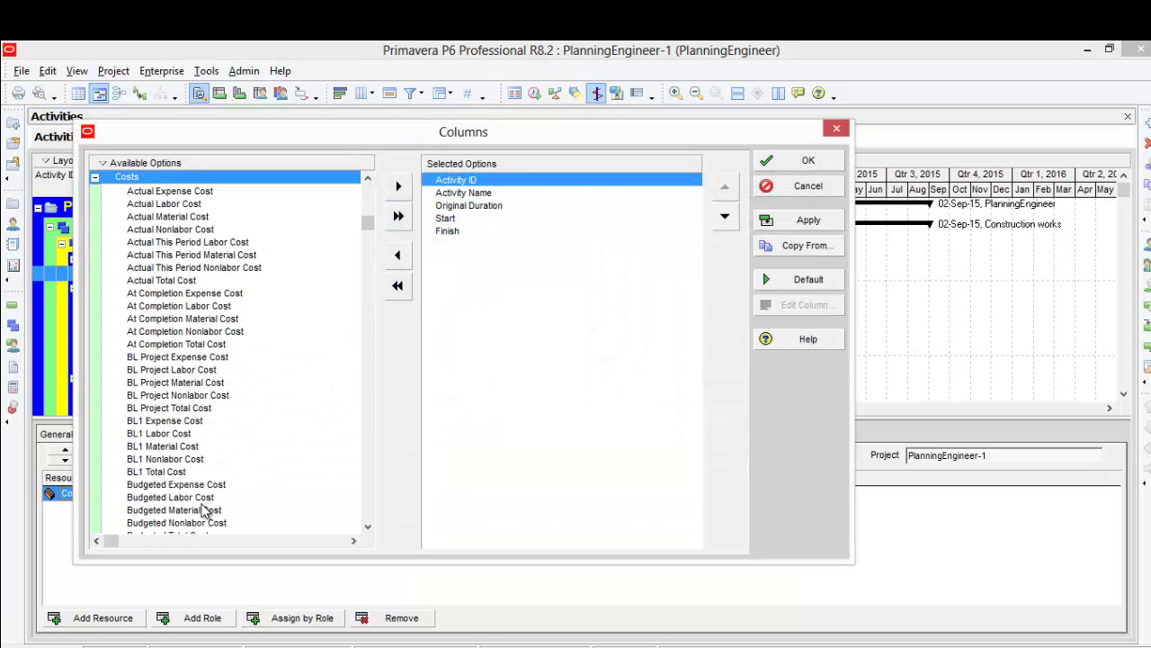
pyautogui.click(366, 528)
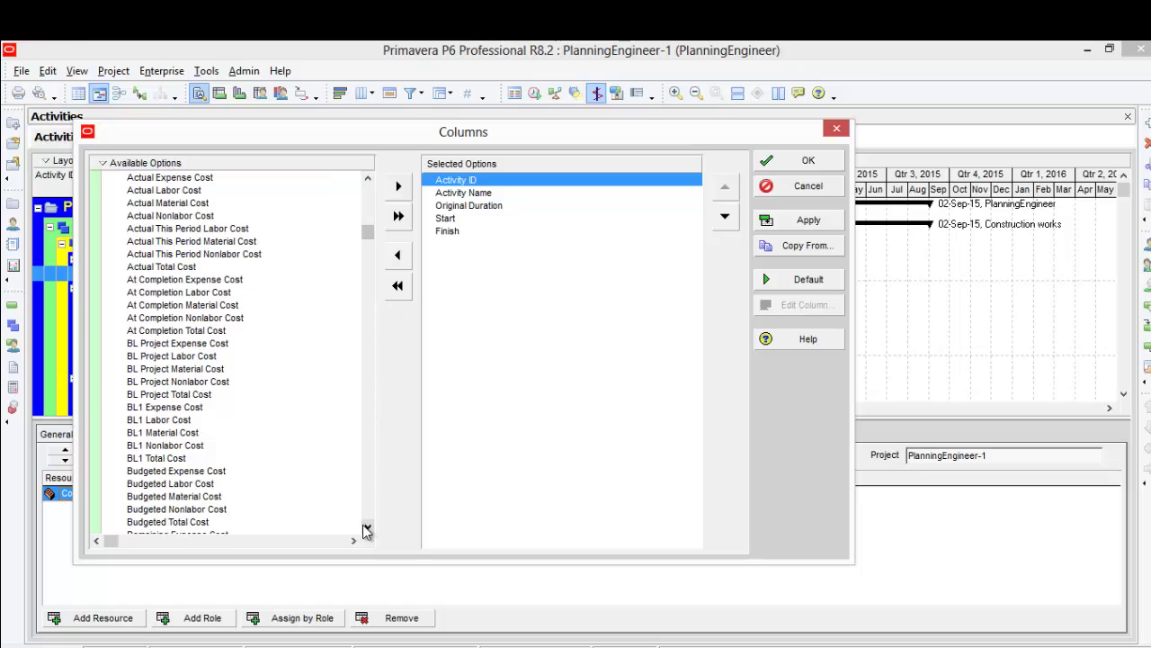
pyautogui.doubleClick(222, 523)
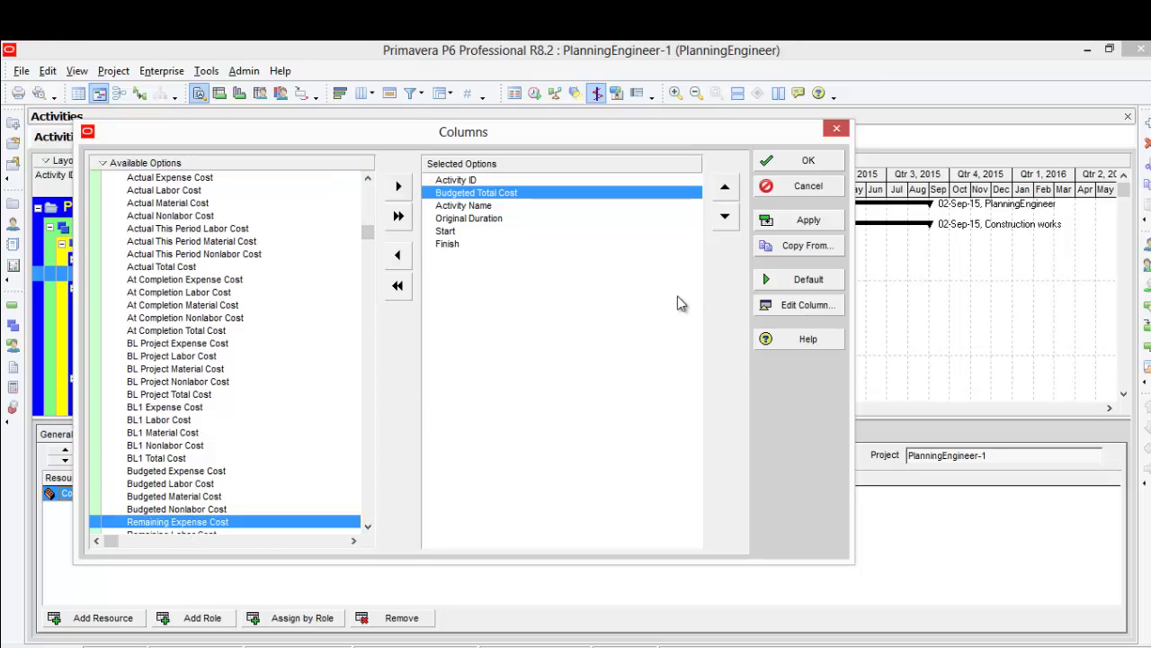
# Place Budgeted Total Cost after Finish in the column order, apply it, and widen the new column slightly
pyautogui.click(725, 216)
pyautogui.click(725, 216)
pyautogui.click(725, 216)
pyautogui.click(725, 216)
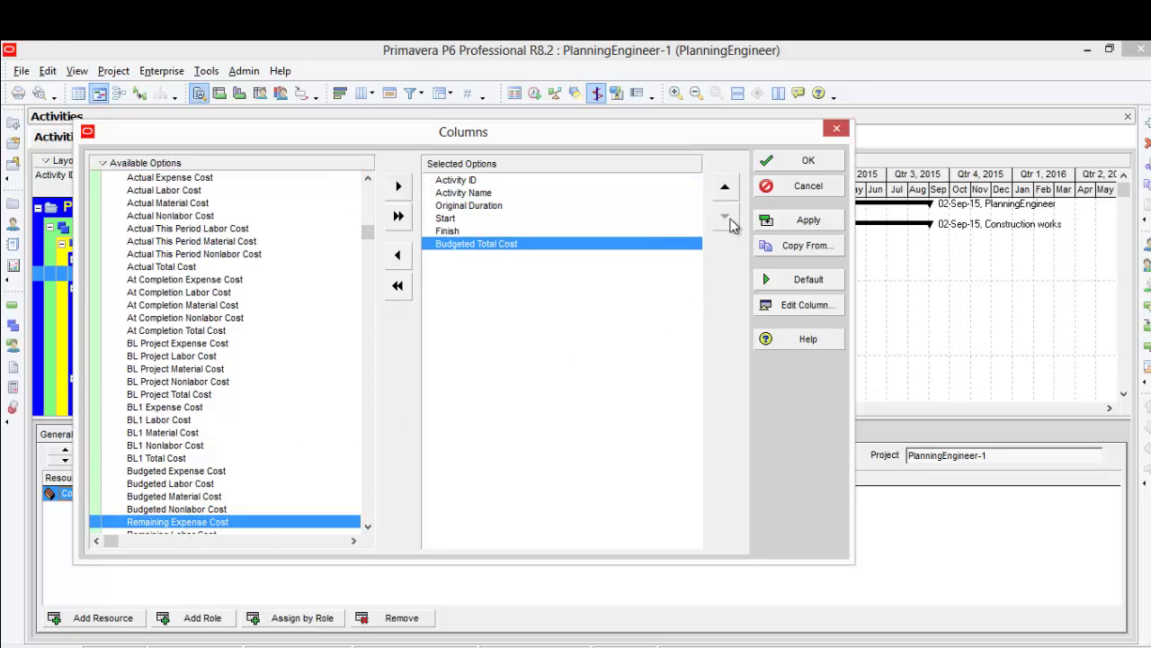
pyautogui.click(810, 162)
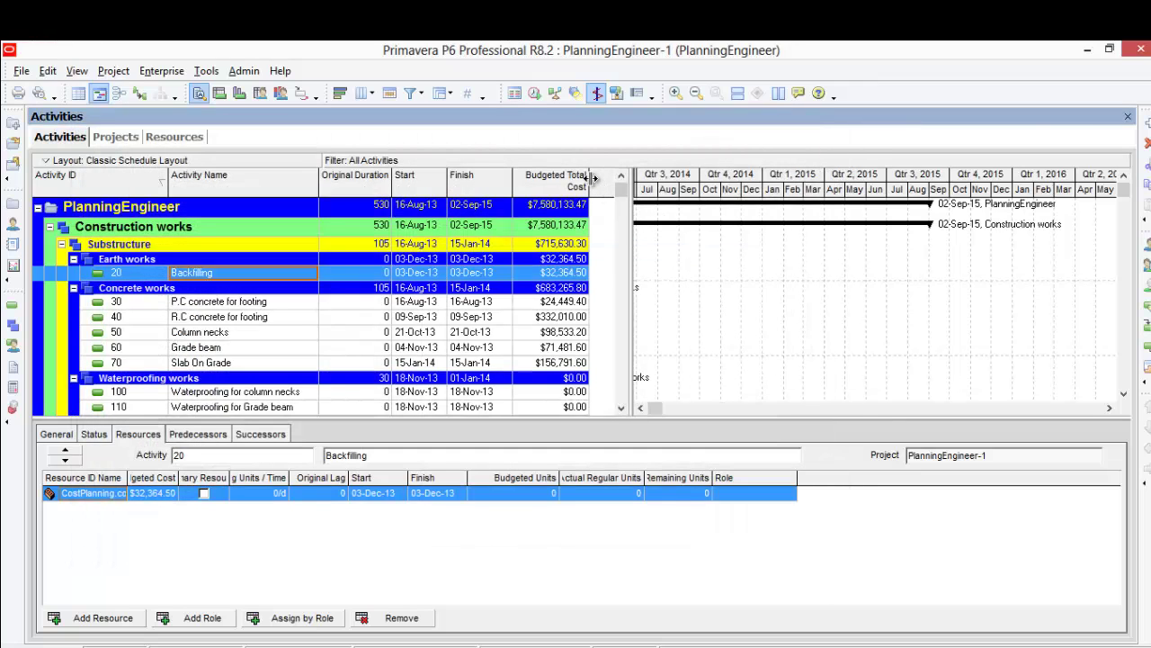
pyautogui.moveTo(599, 179); pyautogui.dragTo(597, 179)
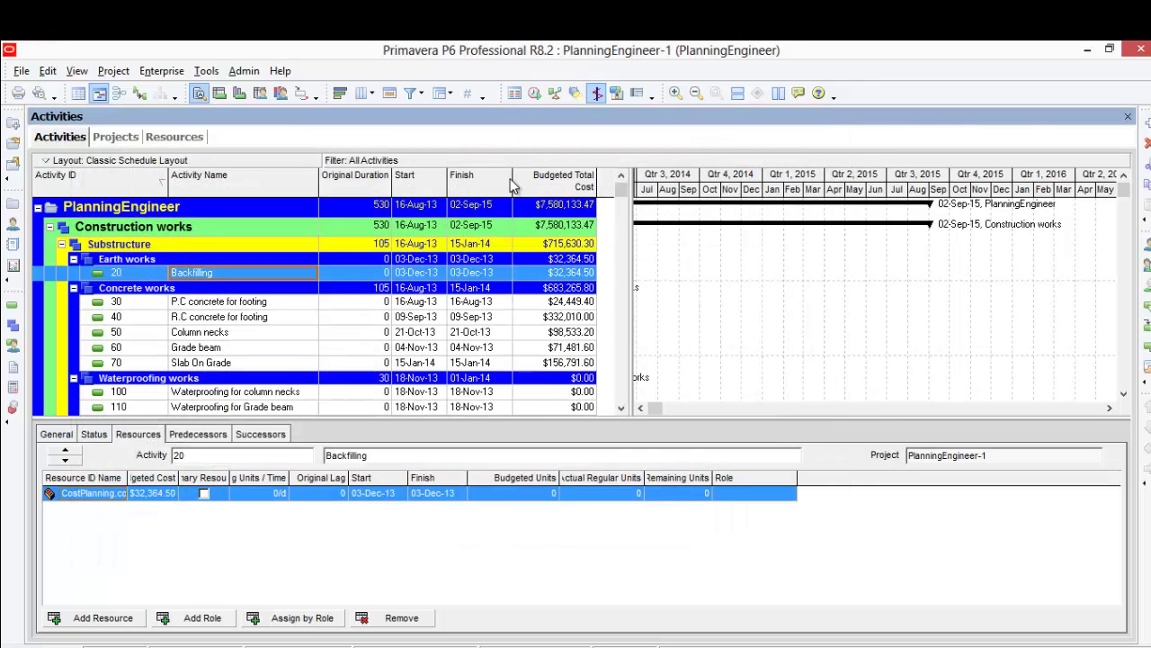